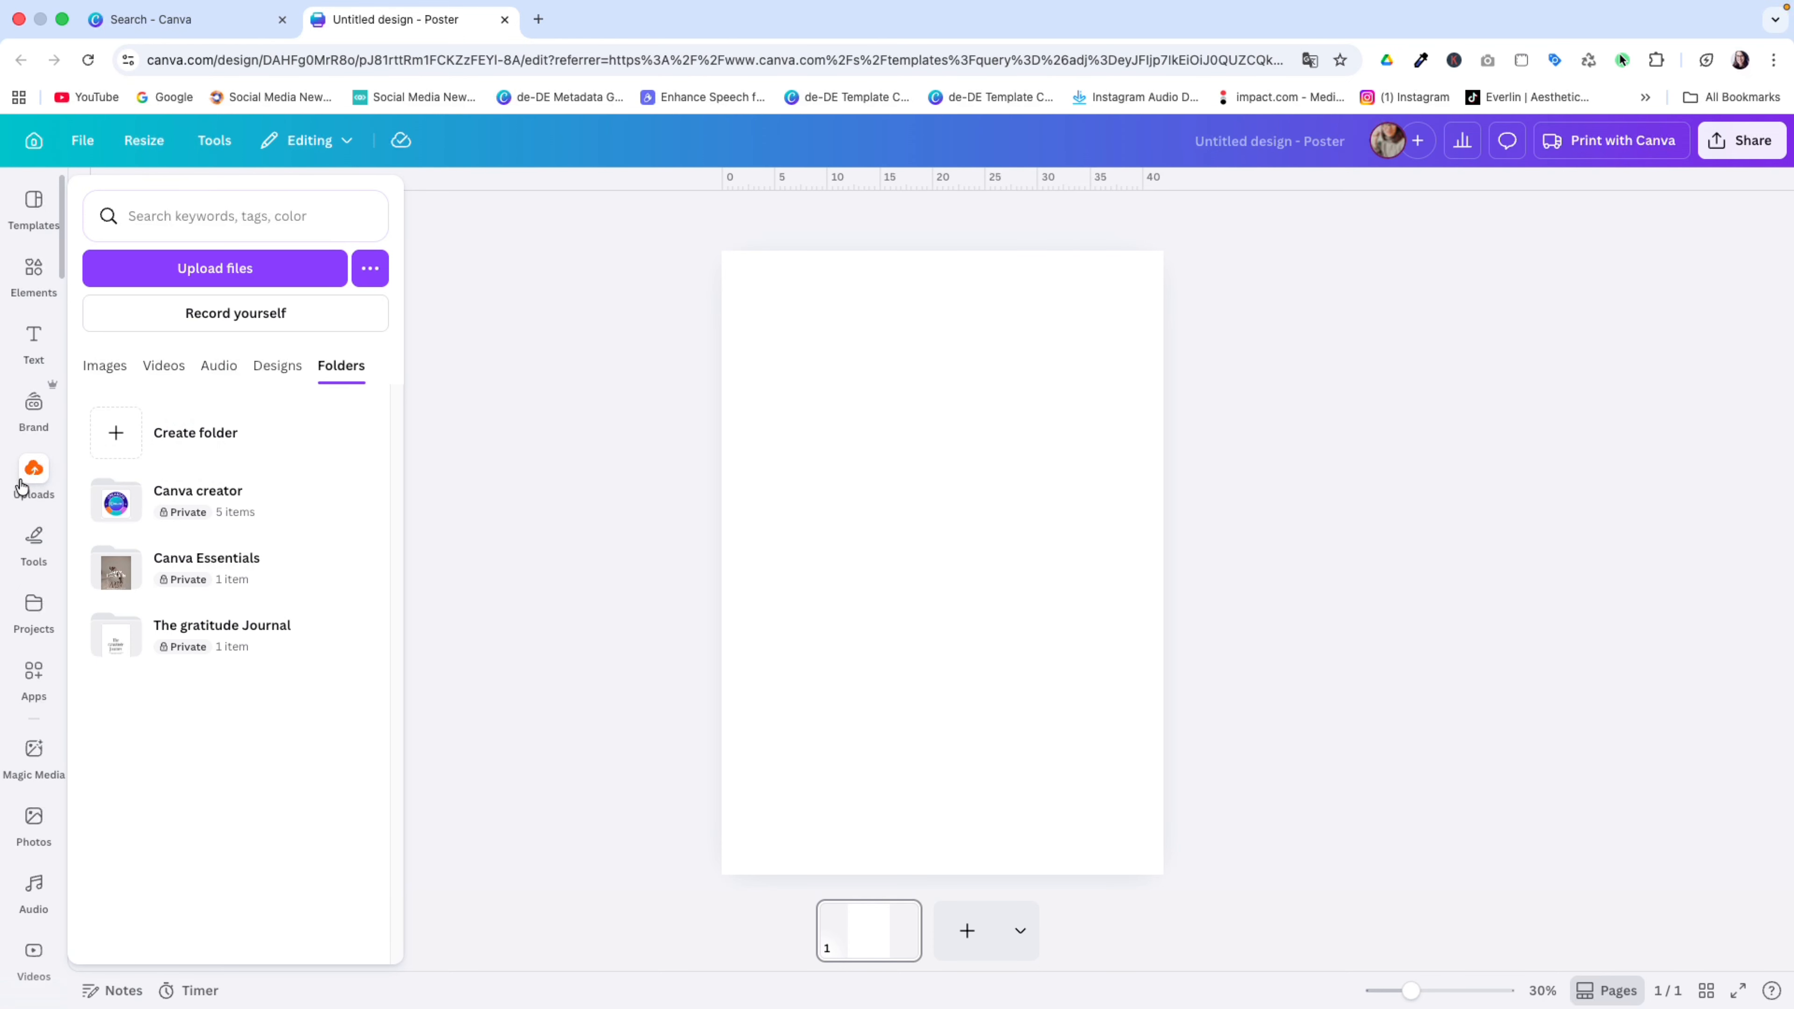
Step: Place the portrait photo low on the page and widen it to almost the full page width, leaving space above
click(29, 275)
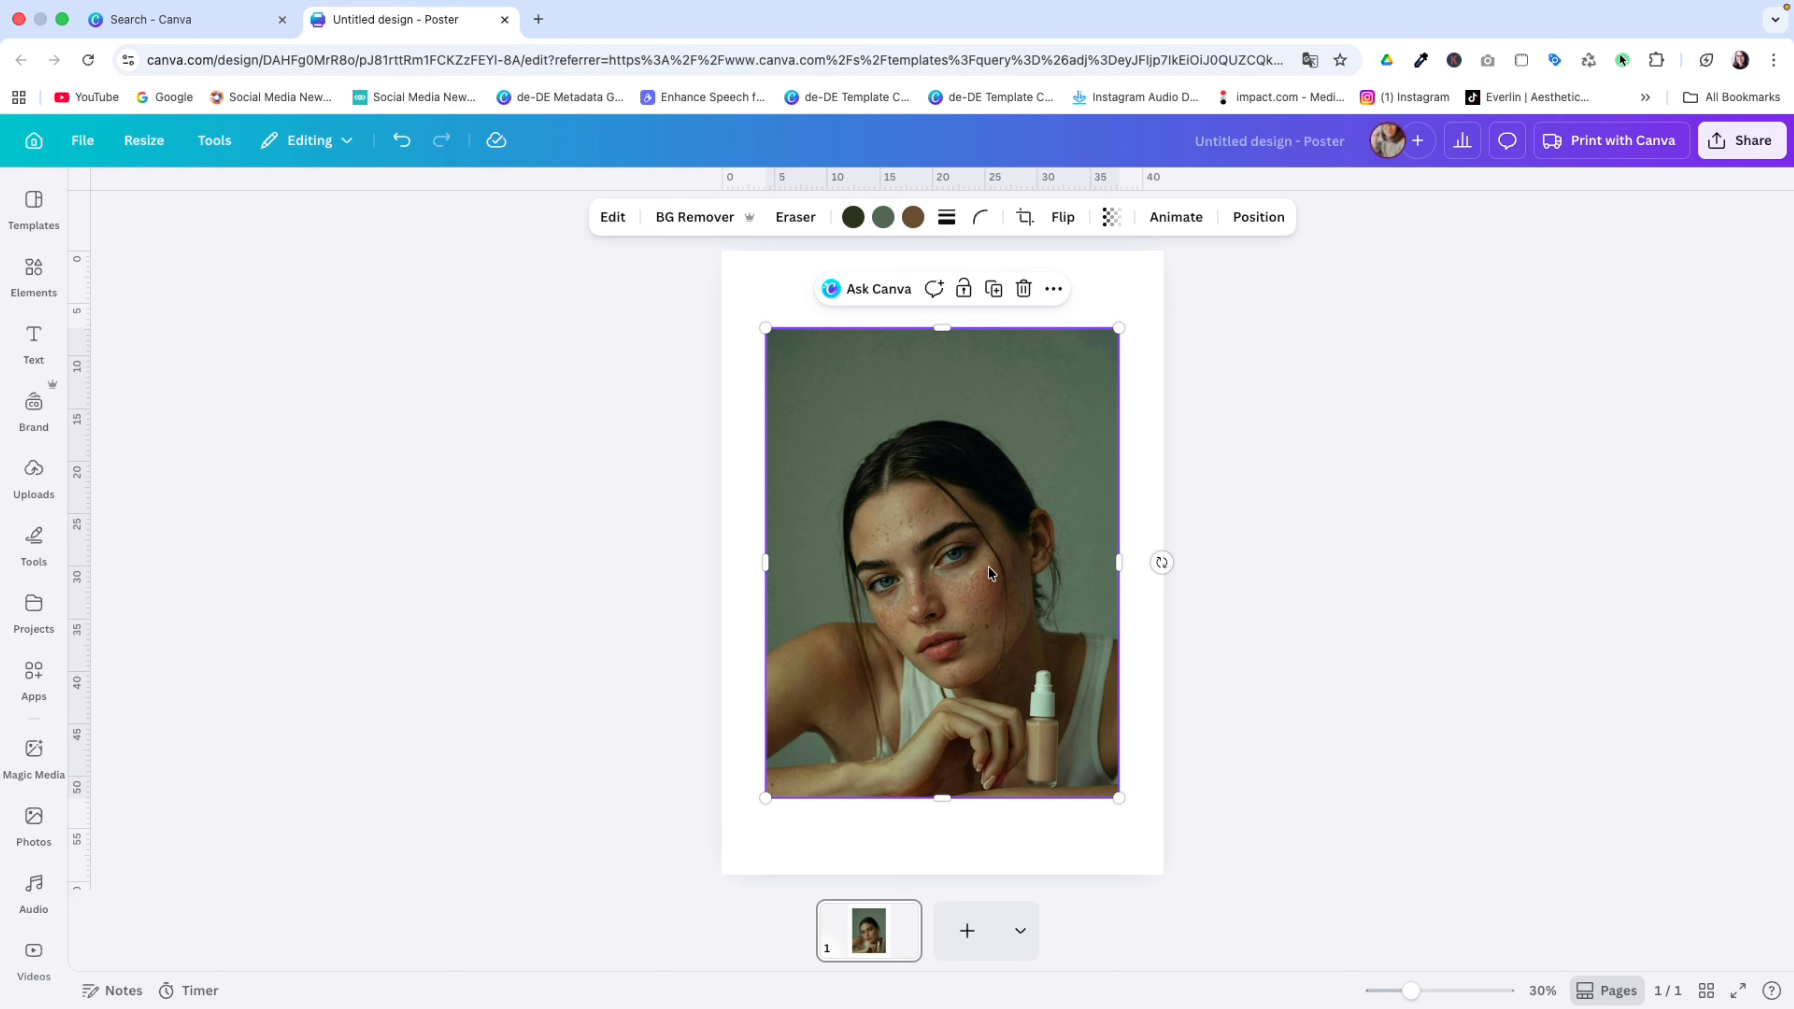
drag(990, 497, 957, 557)
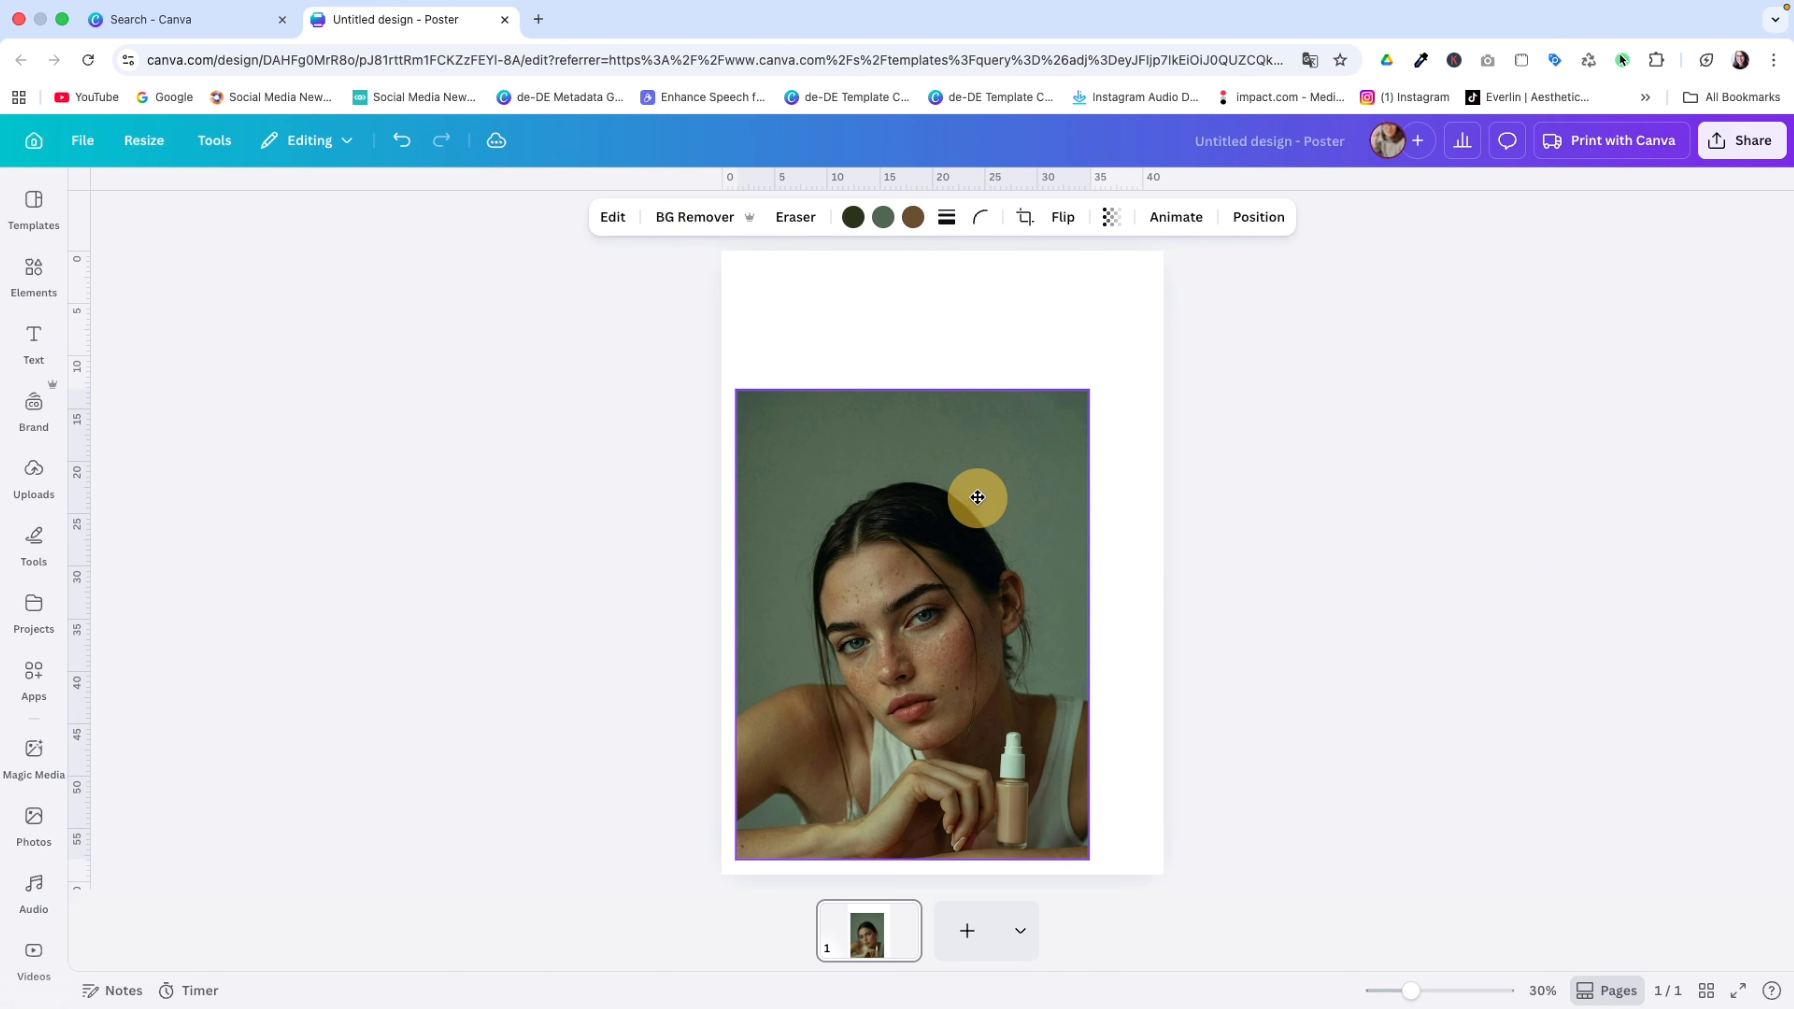
drag(1092, 616, 1156, 622)
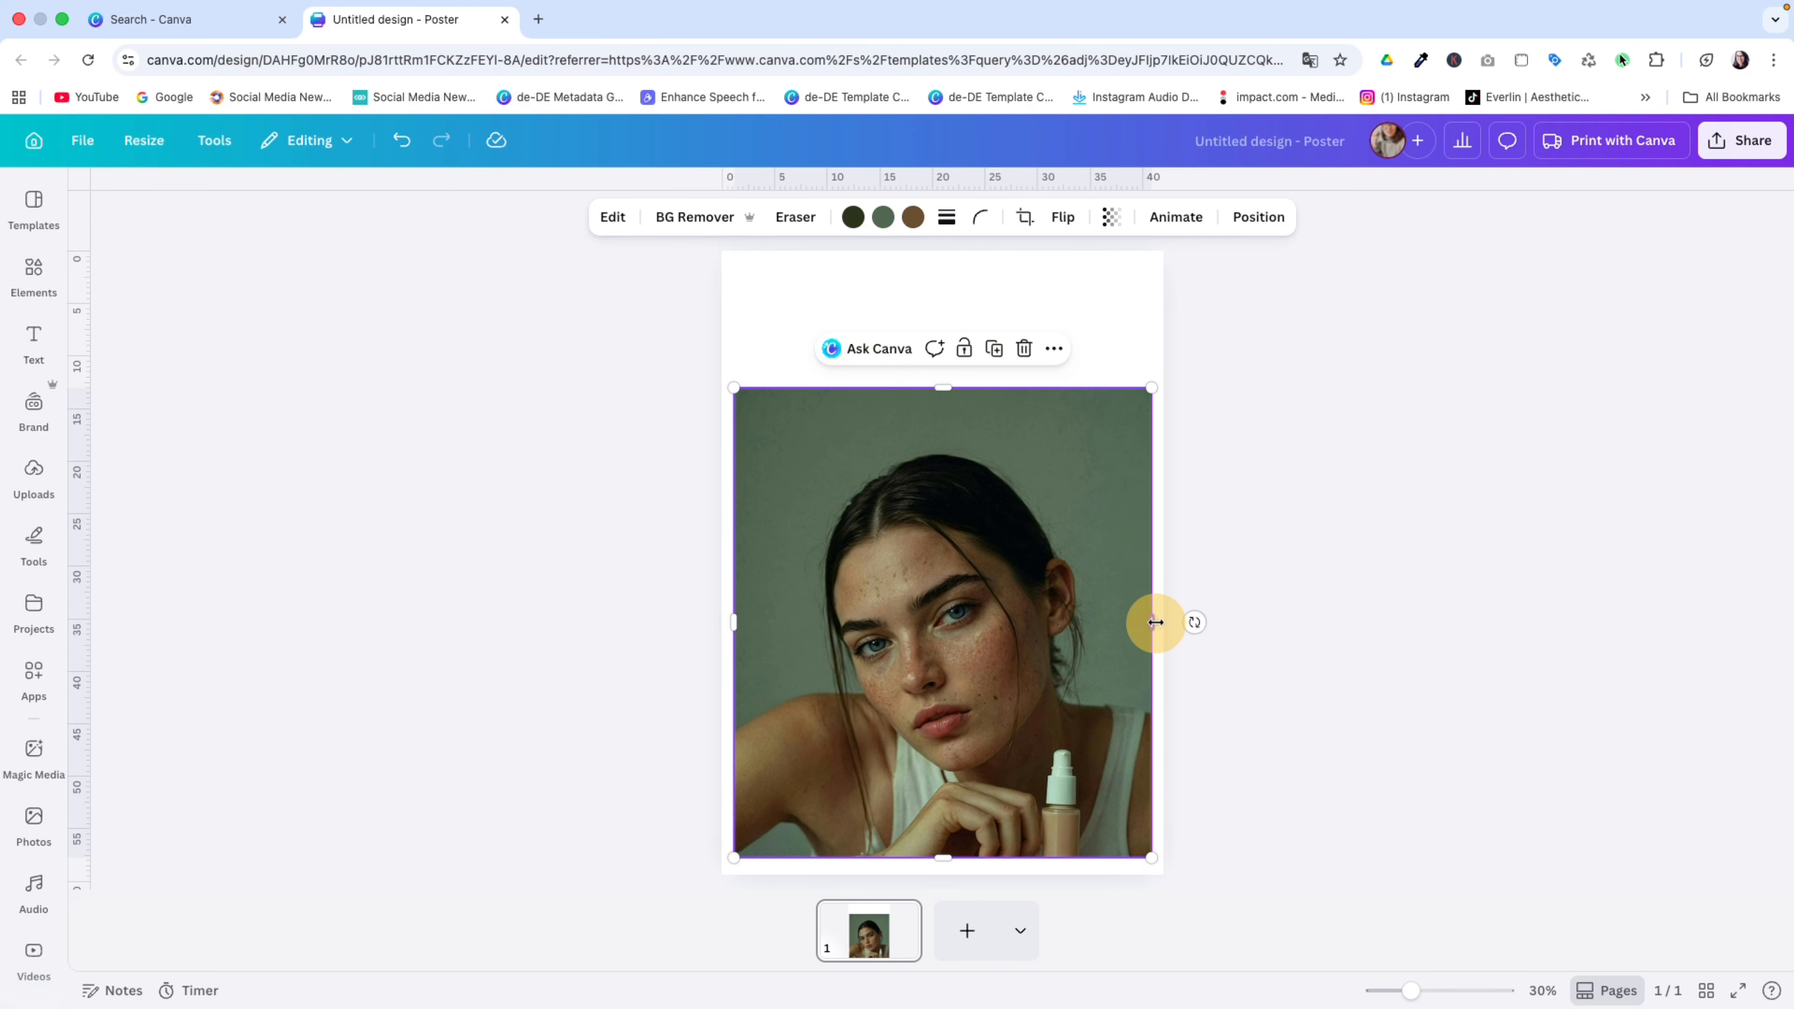
click(910, 594)
drag(908, 599, 908, 604)
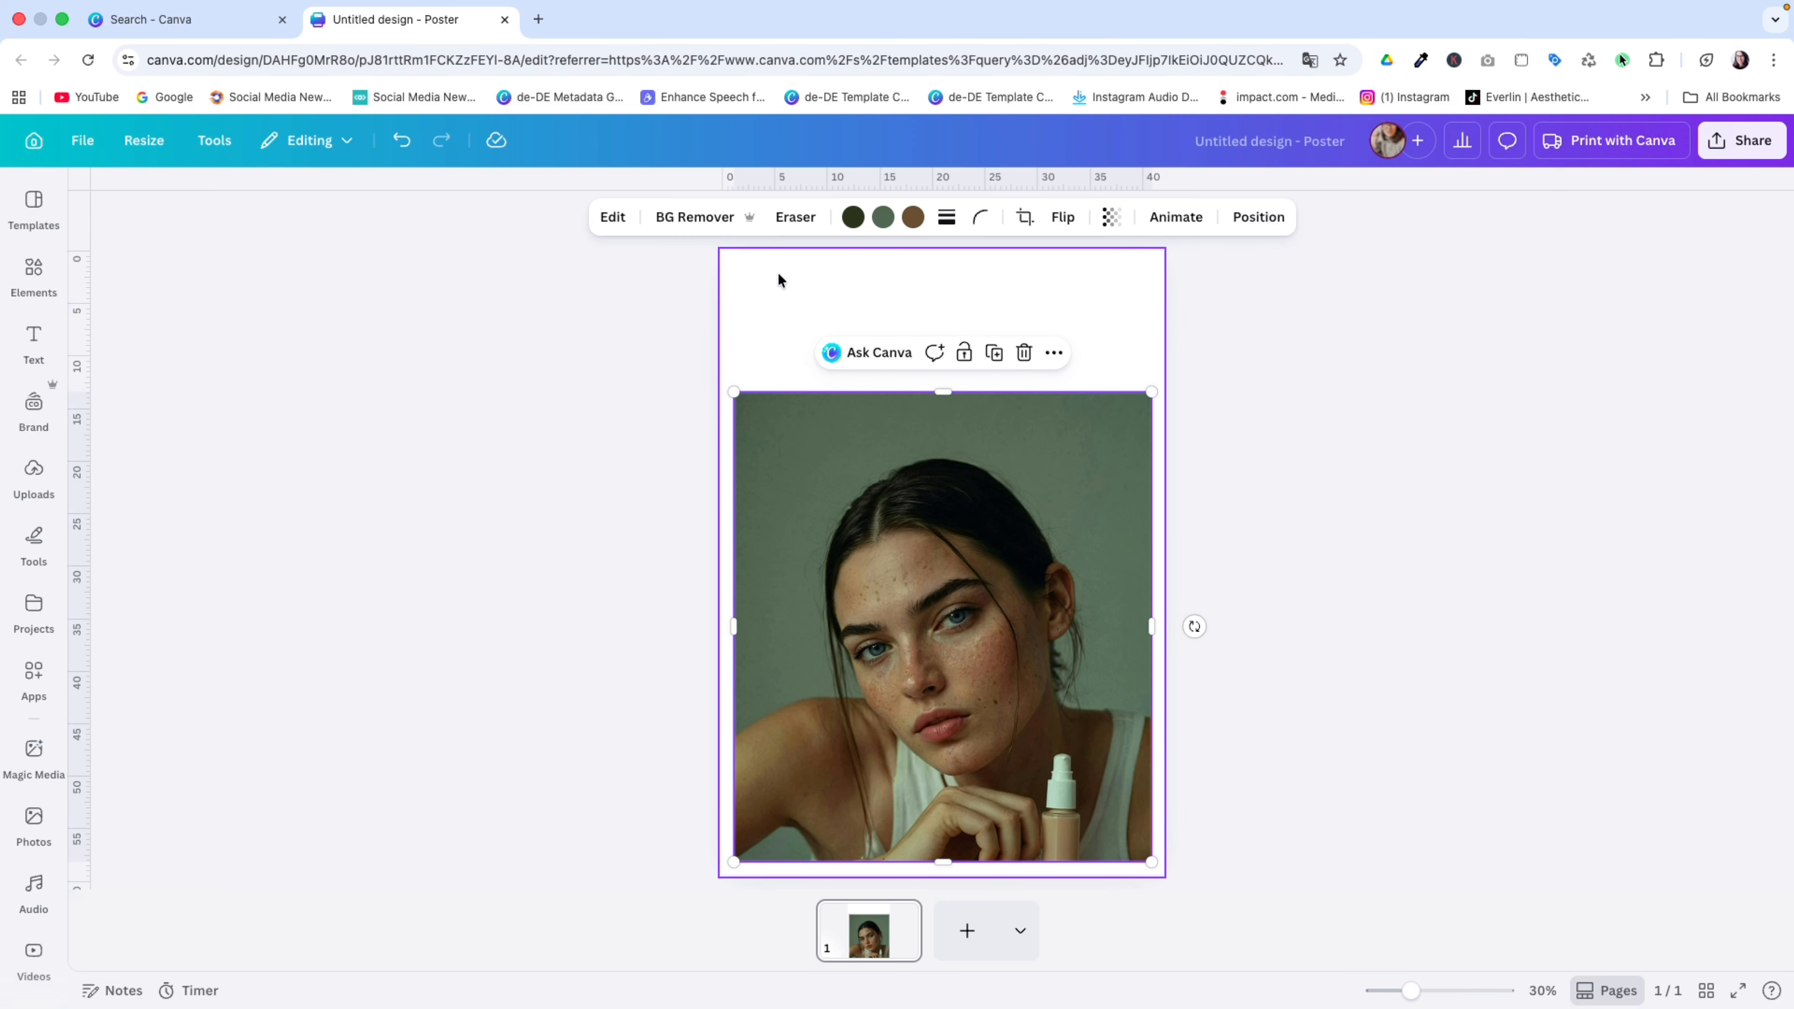
Step: Set the page background to the solid colour #F1F1EF
click(764, 289)
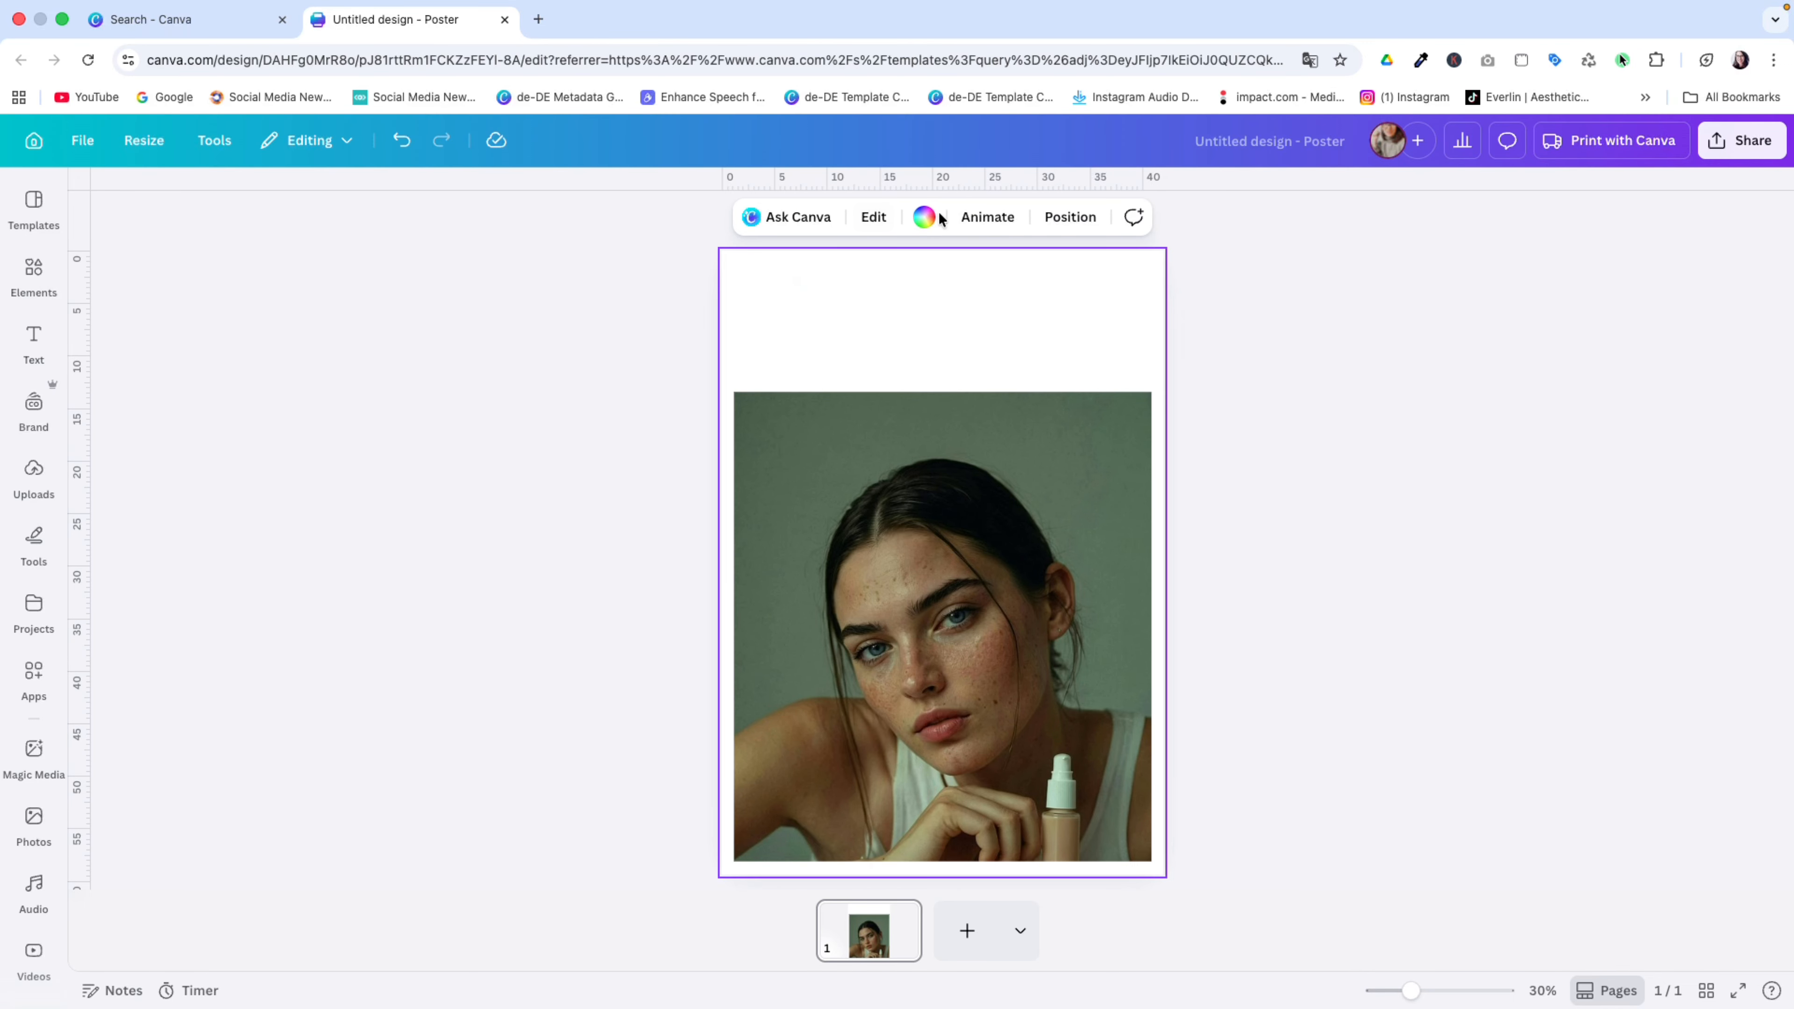
click(925, 216)
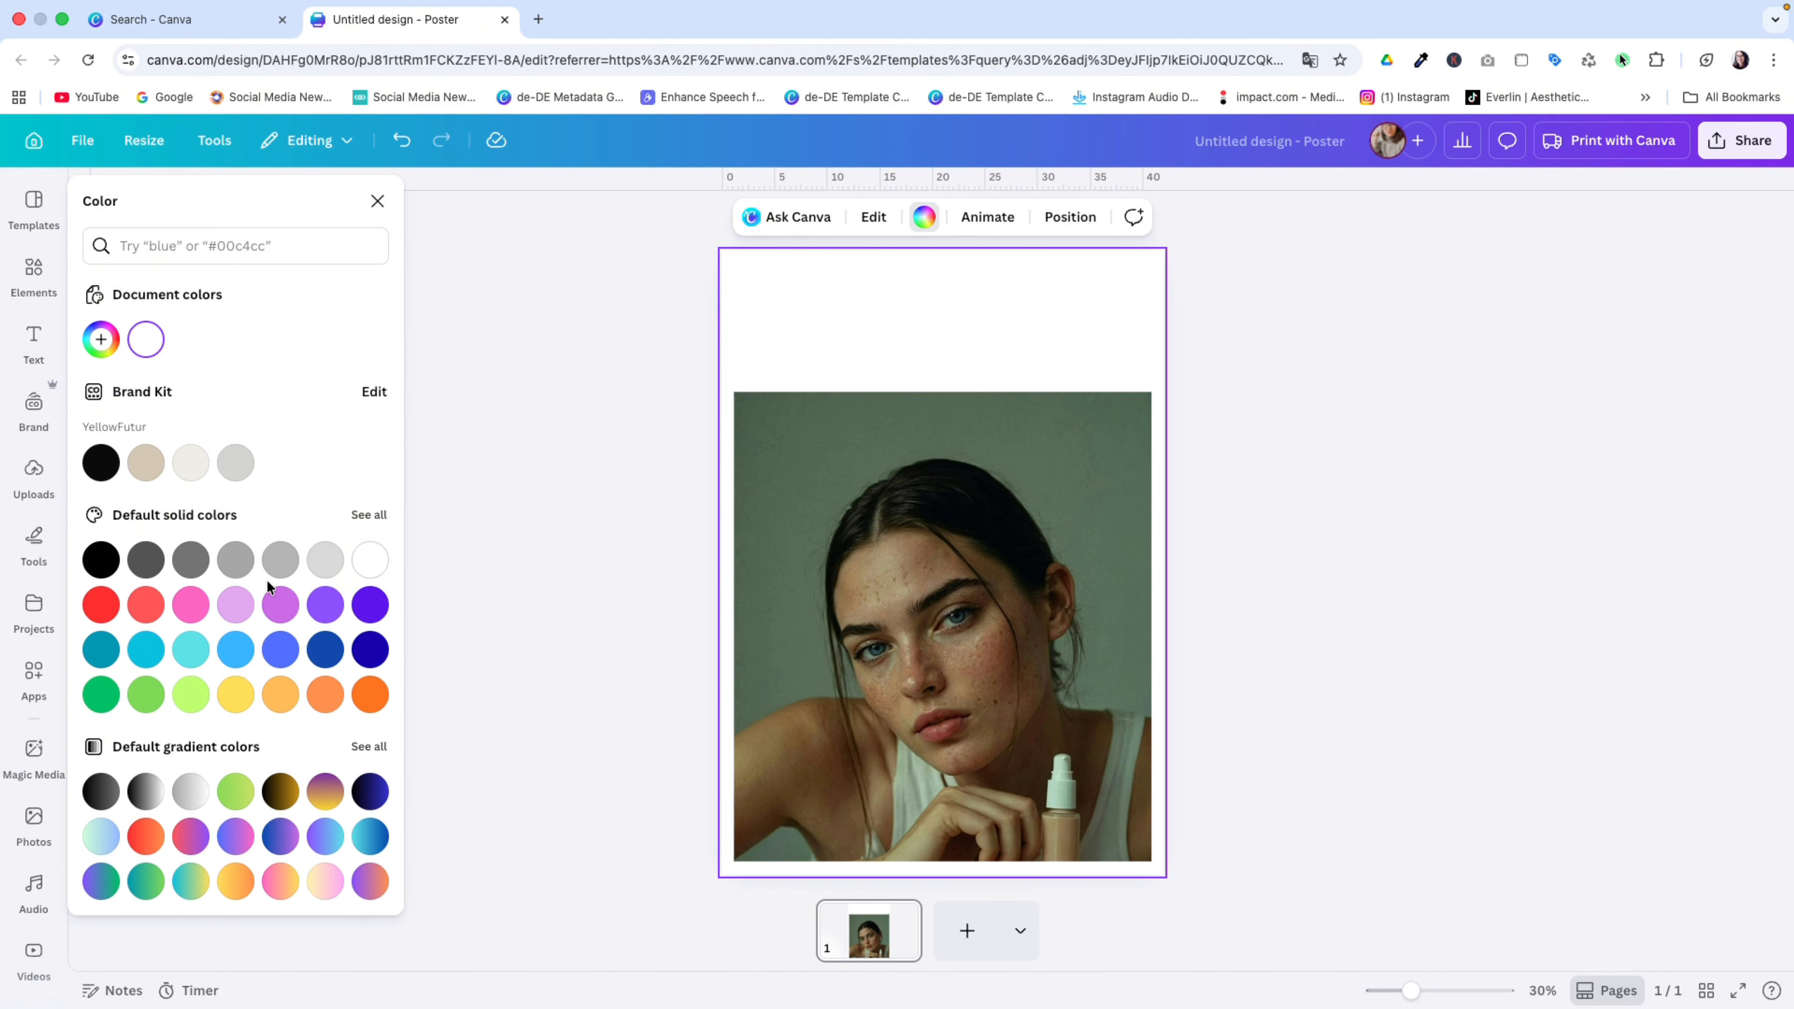
click(191, 460)
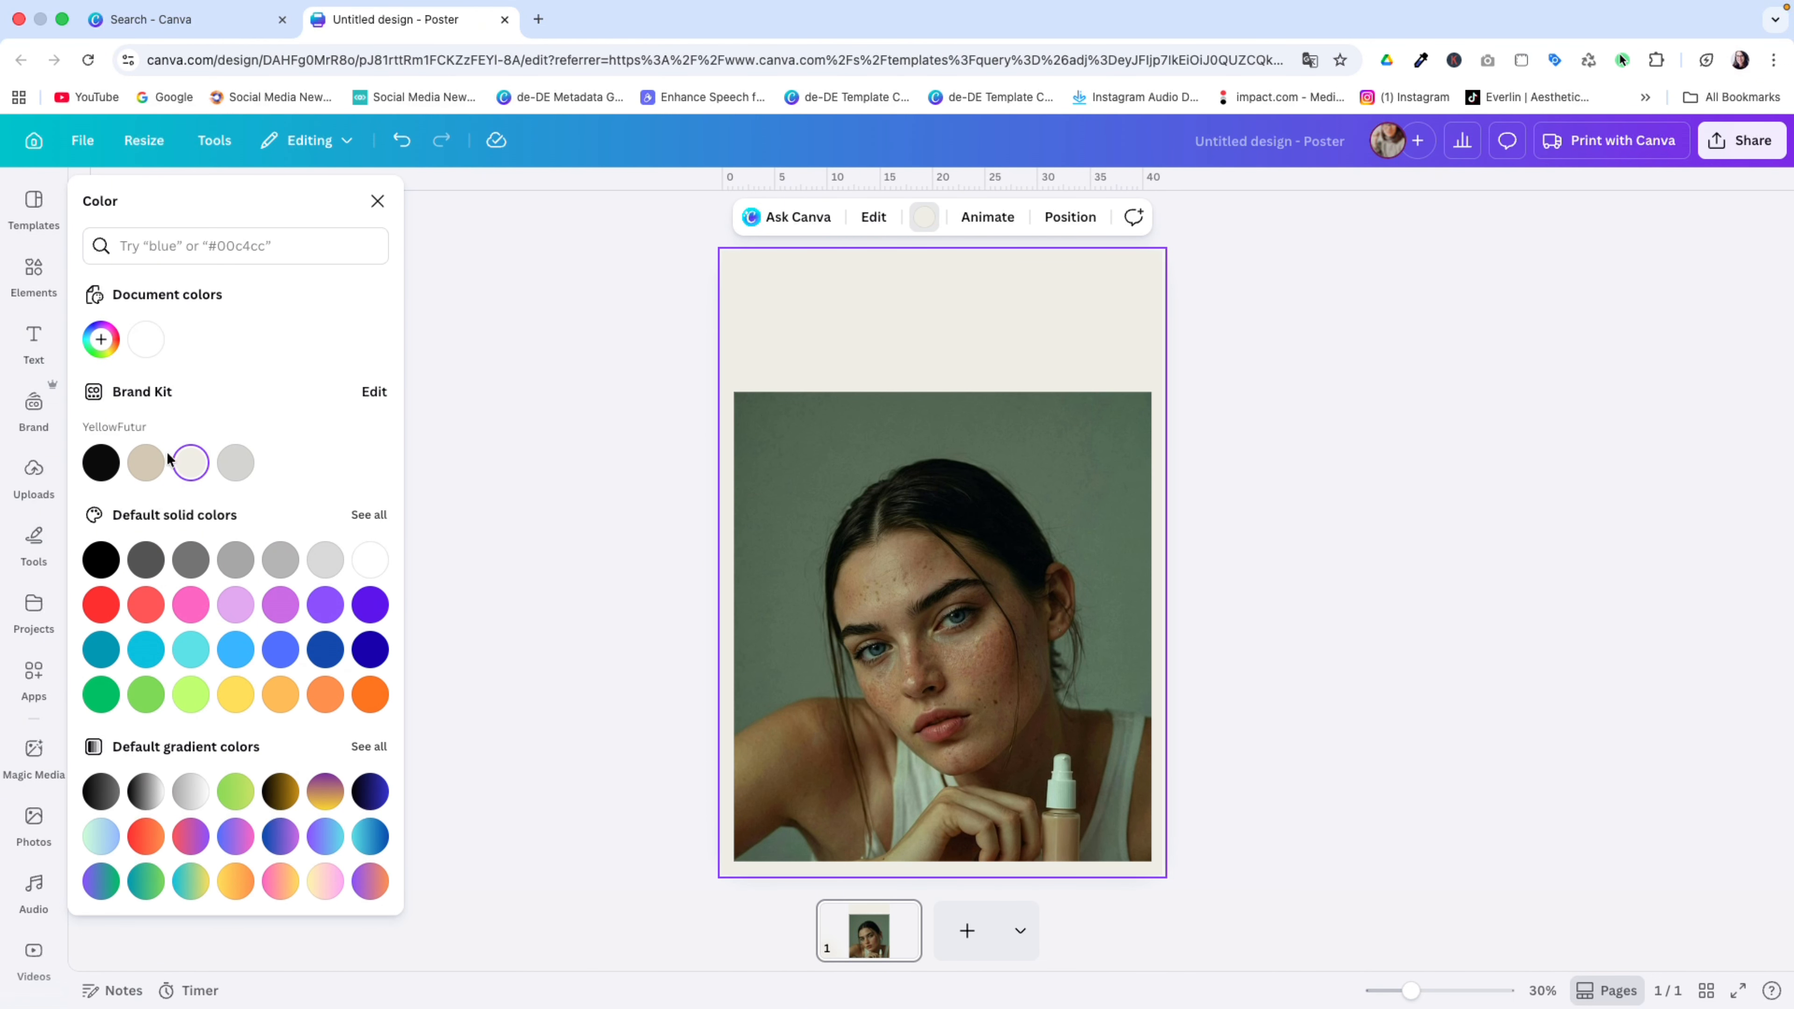
click(101, 339)
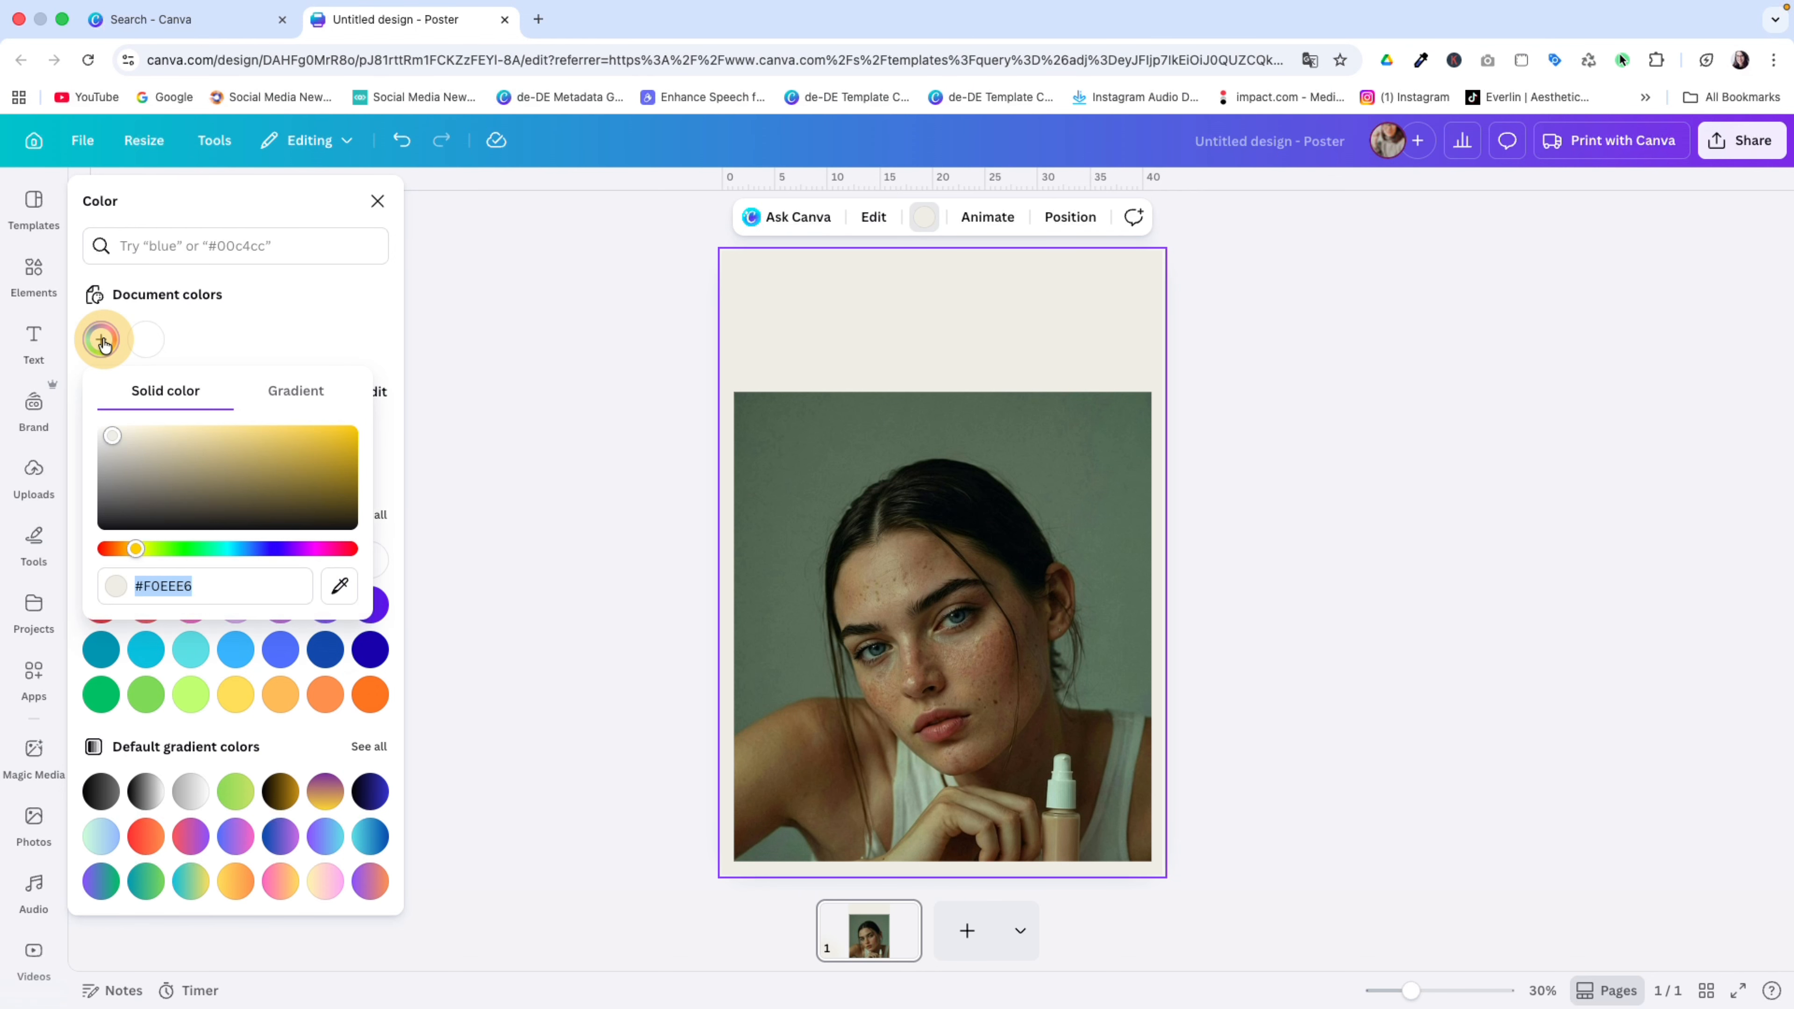
click(255, 591)
text(#F1F1EF)
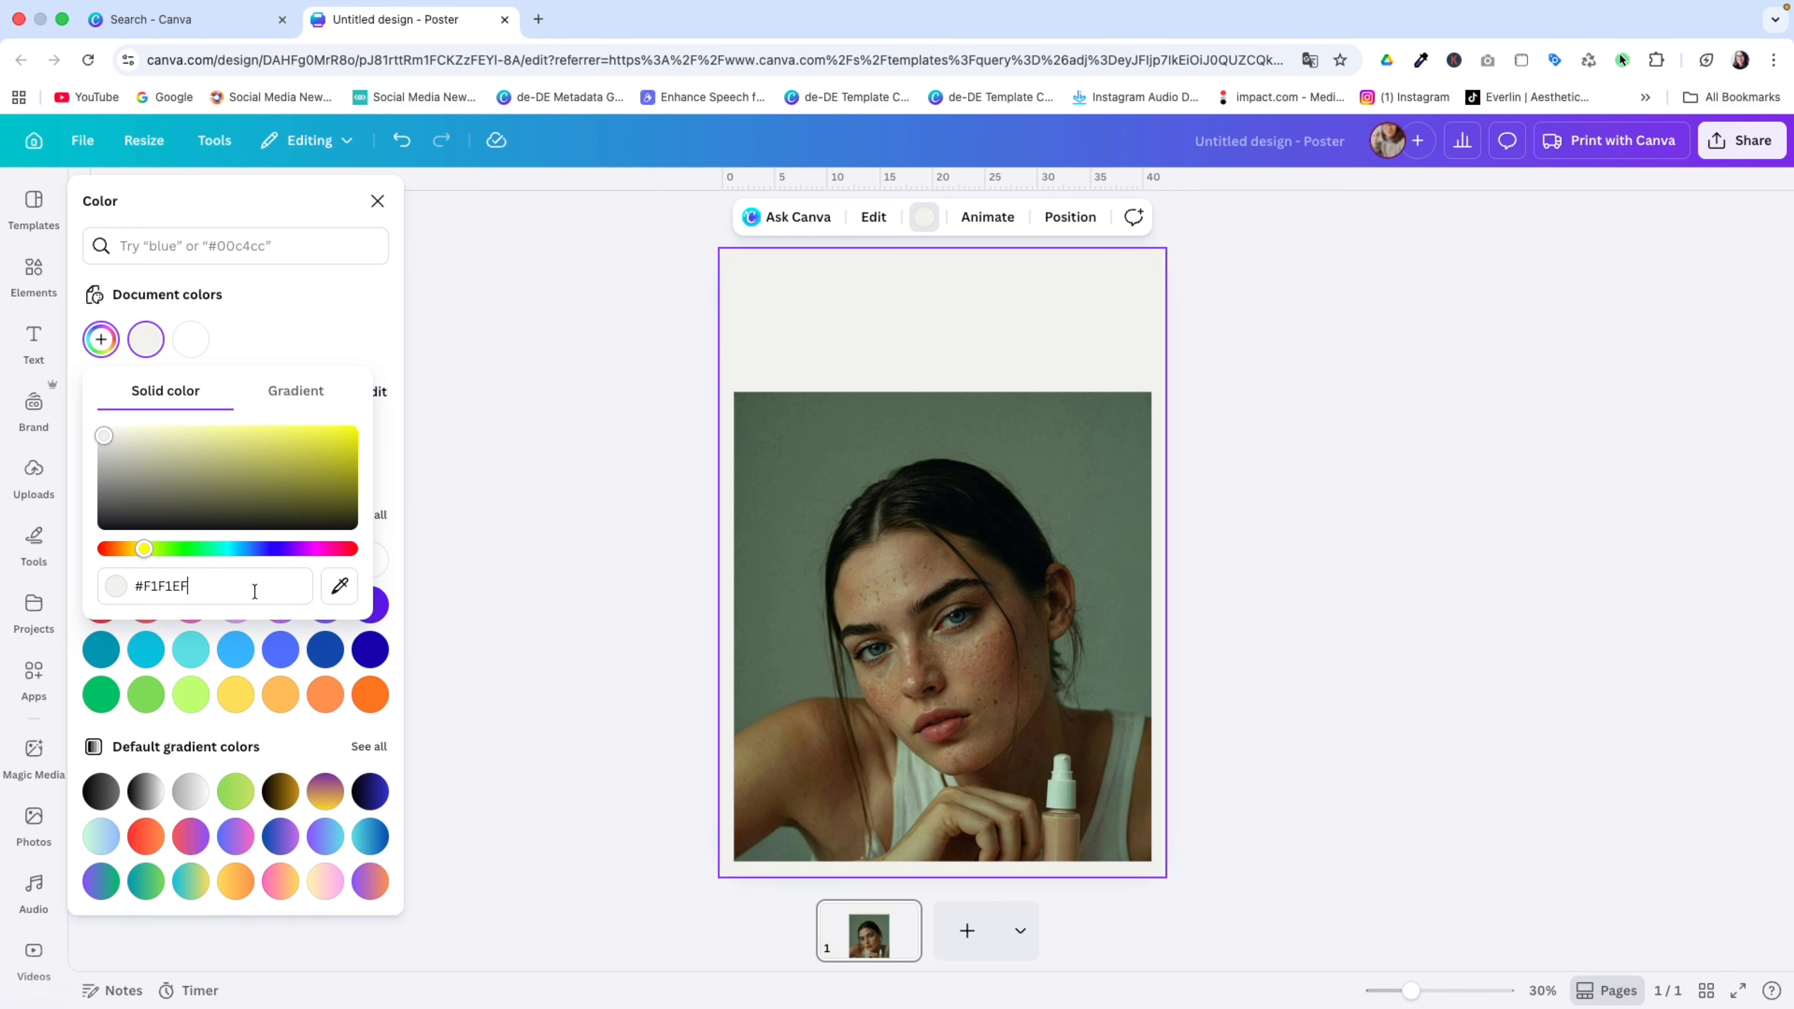
click(1307, 520)
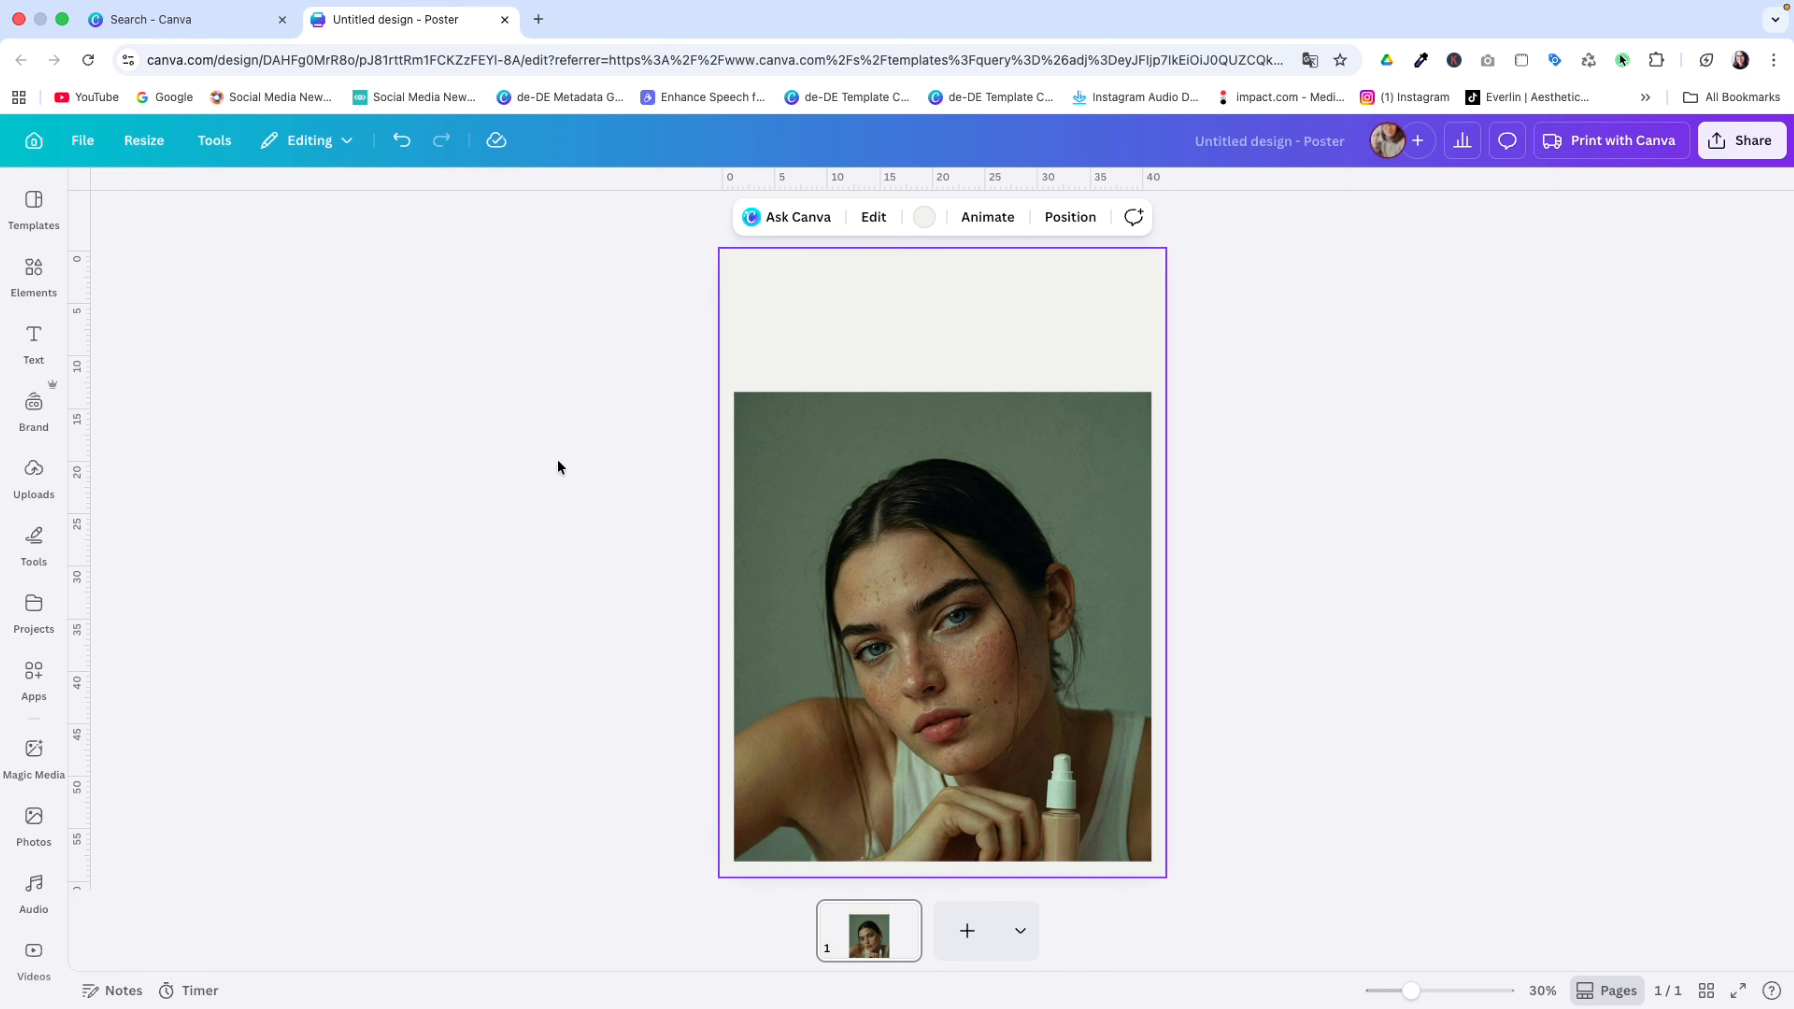
Step: Add a text box, enlarge it to about size 62.5 and move it to the photo's upper edge
click(34, 337)
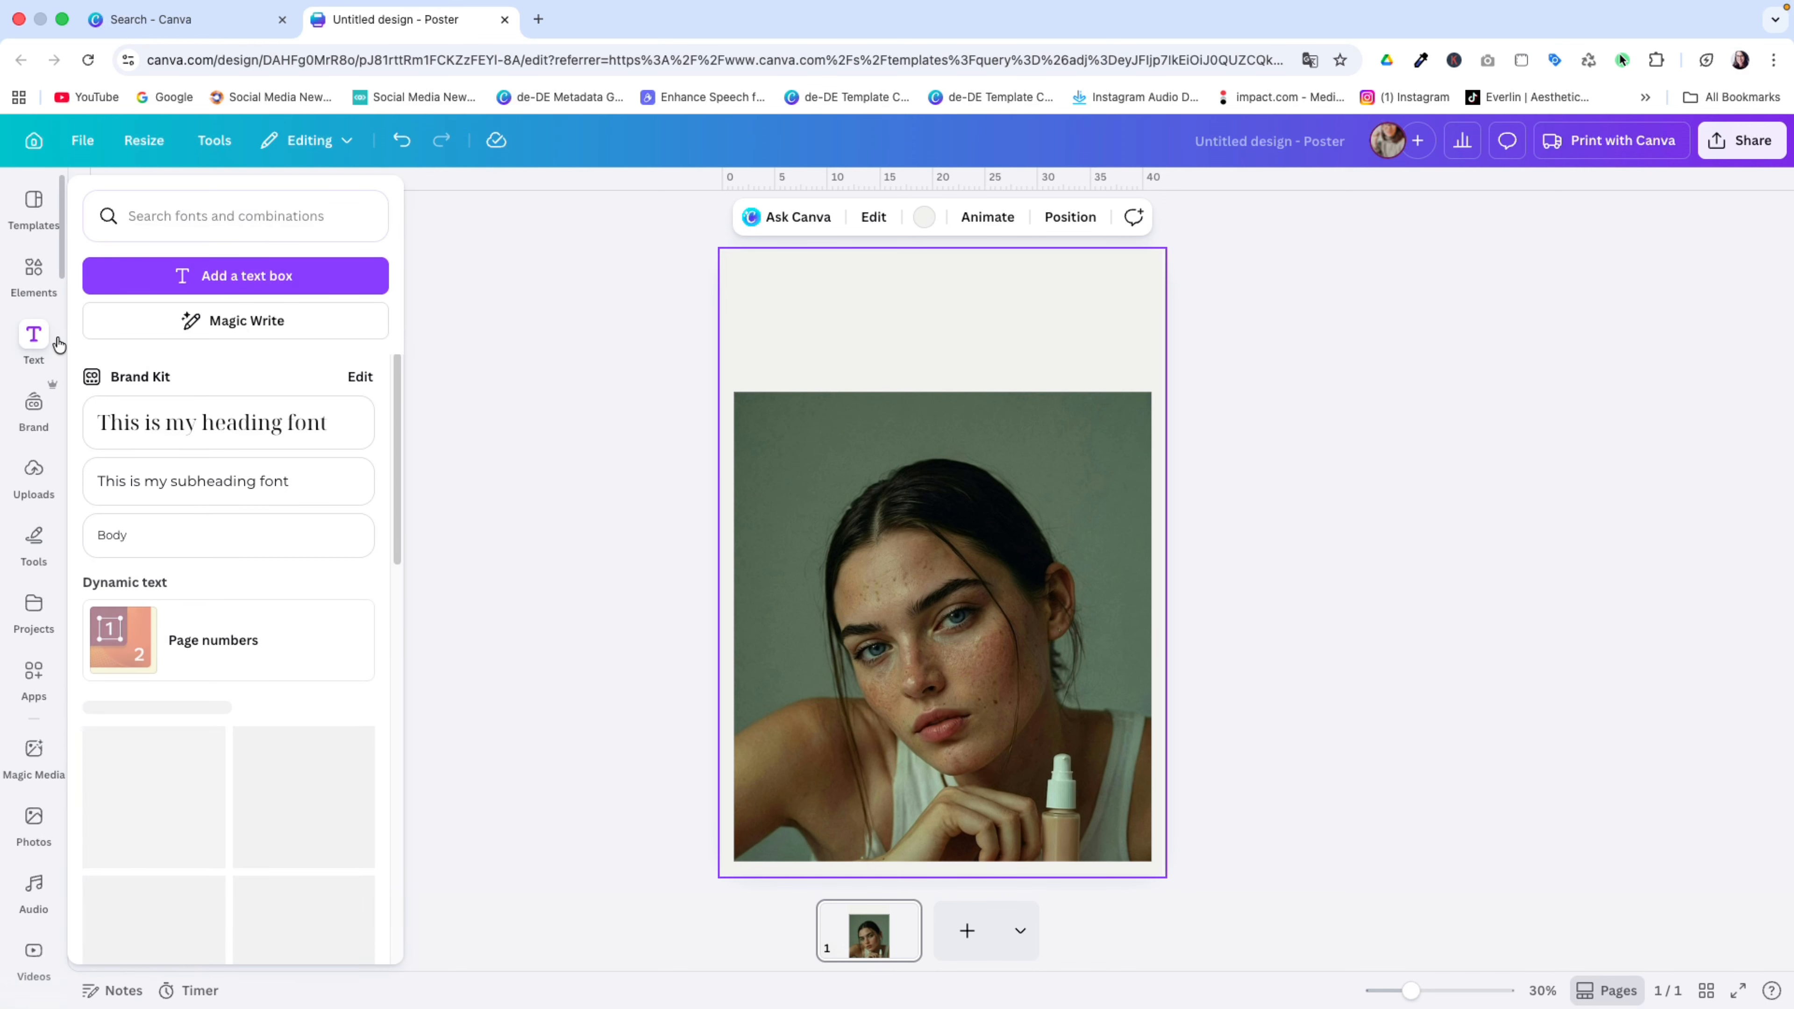
click(221, 276)
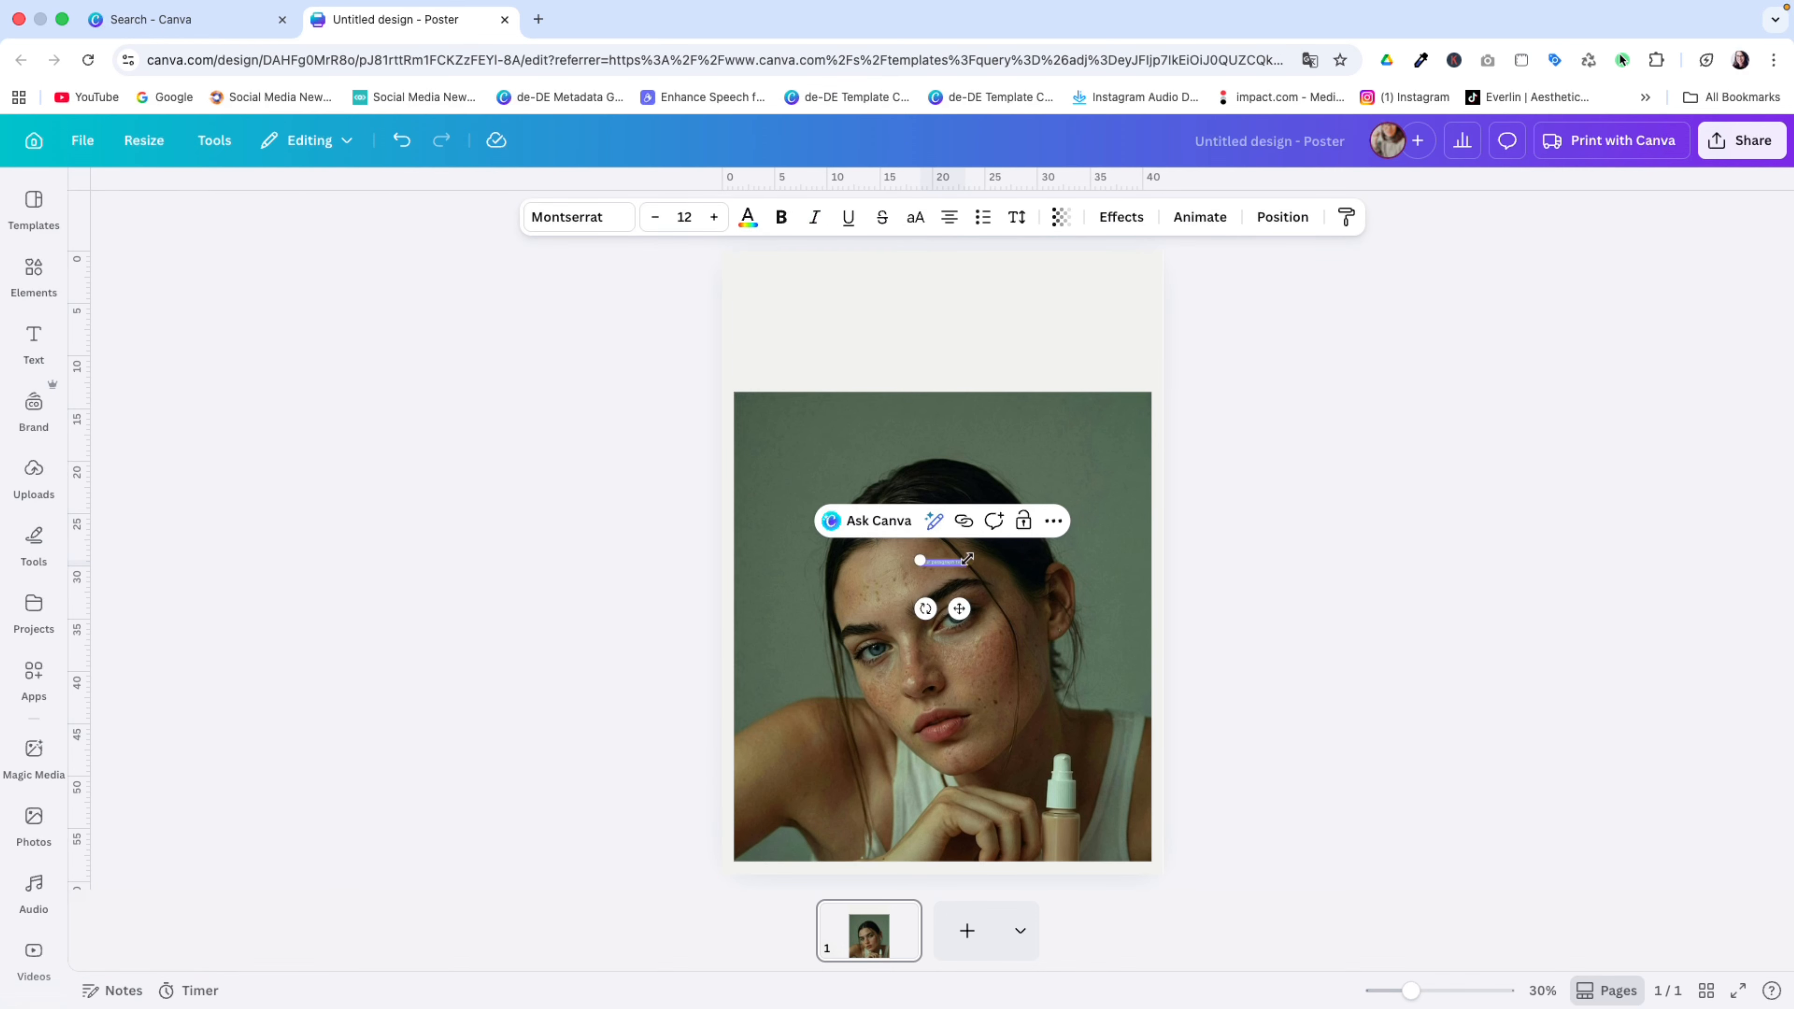
drag(967, 559, 1133, 441)
drag(1052, 601, 958, 433)
Step: Replace the placeholder text in the new text box with "Skincare"
double_click(974, 385)
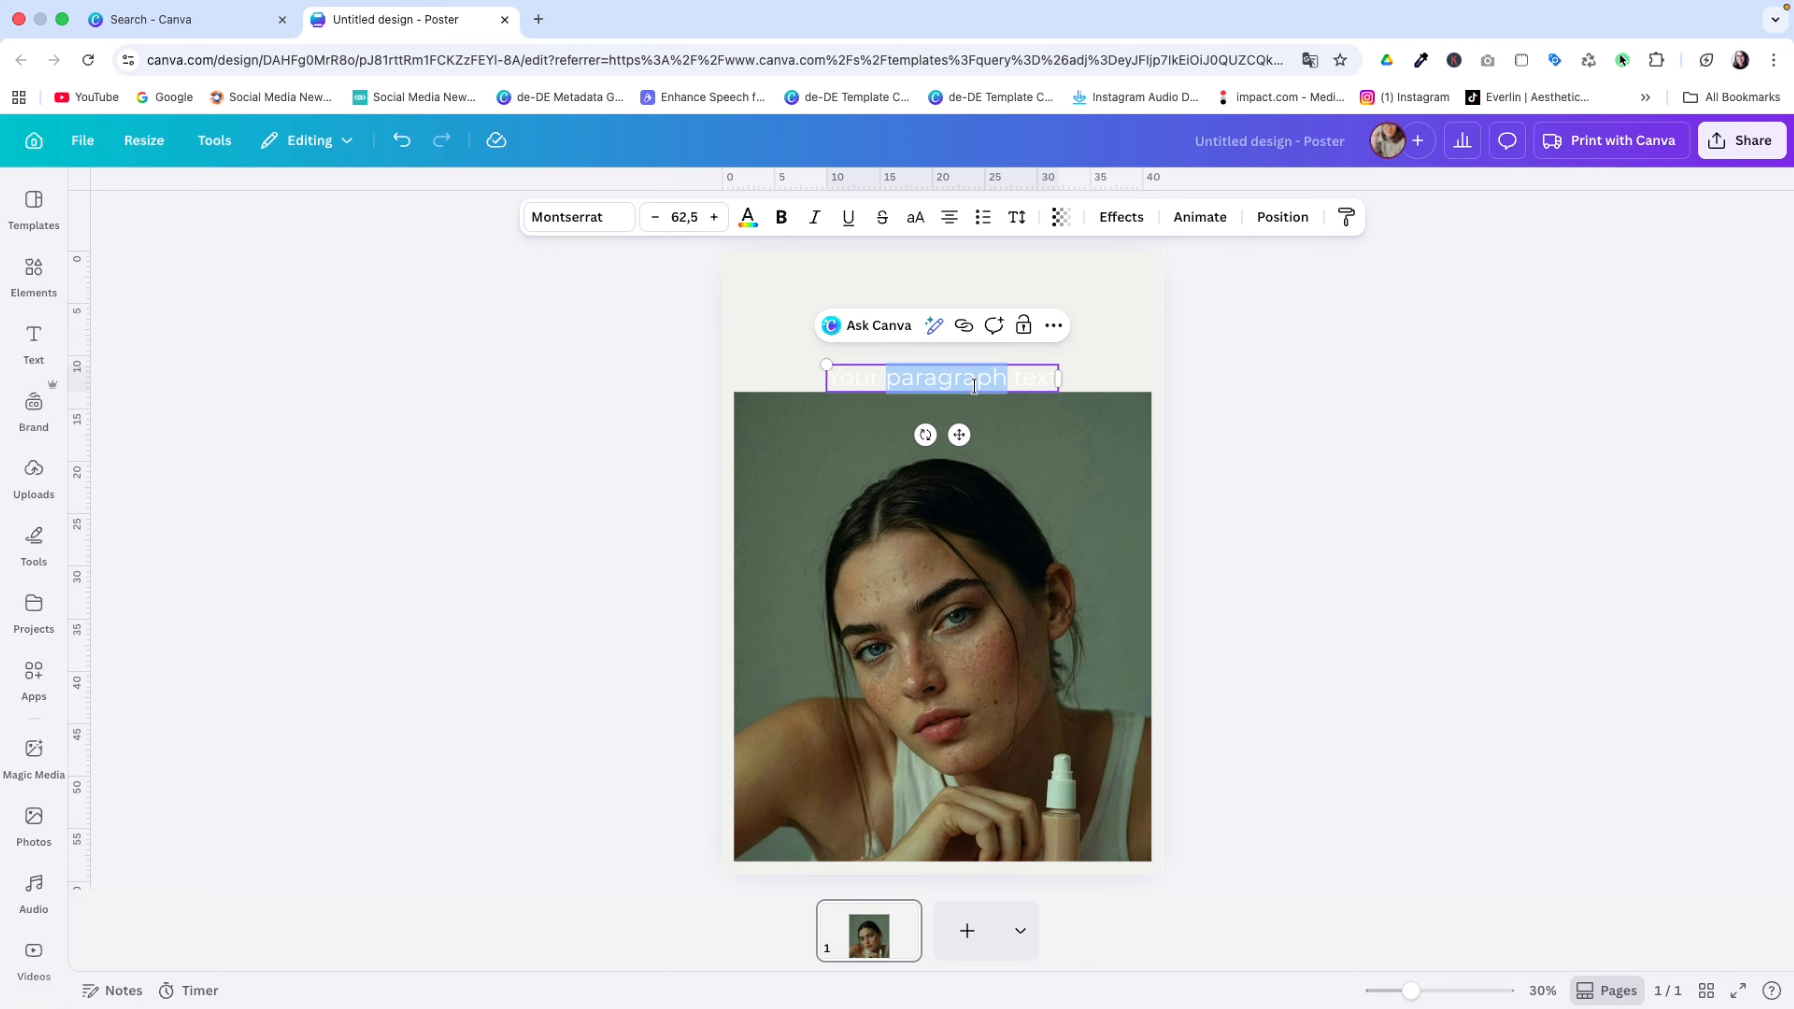
triple_click(974, 385)
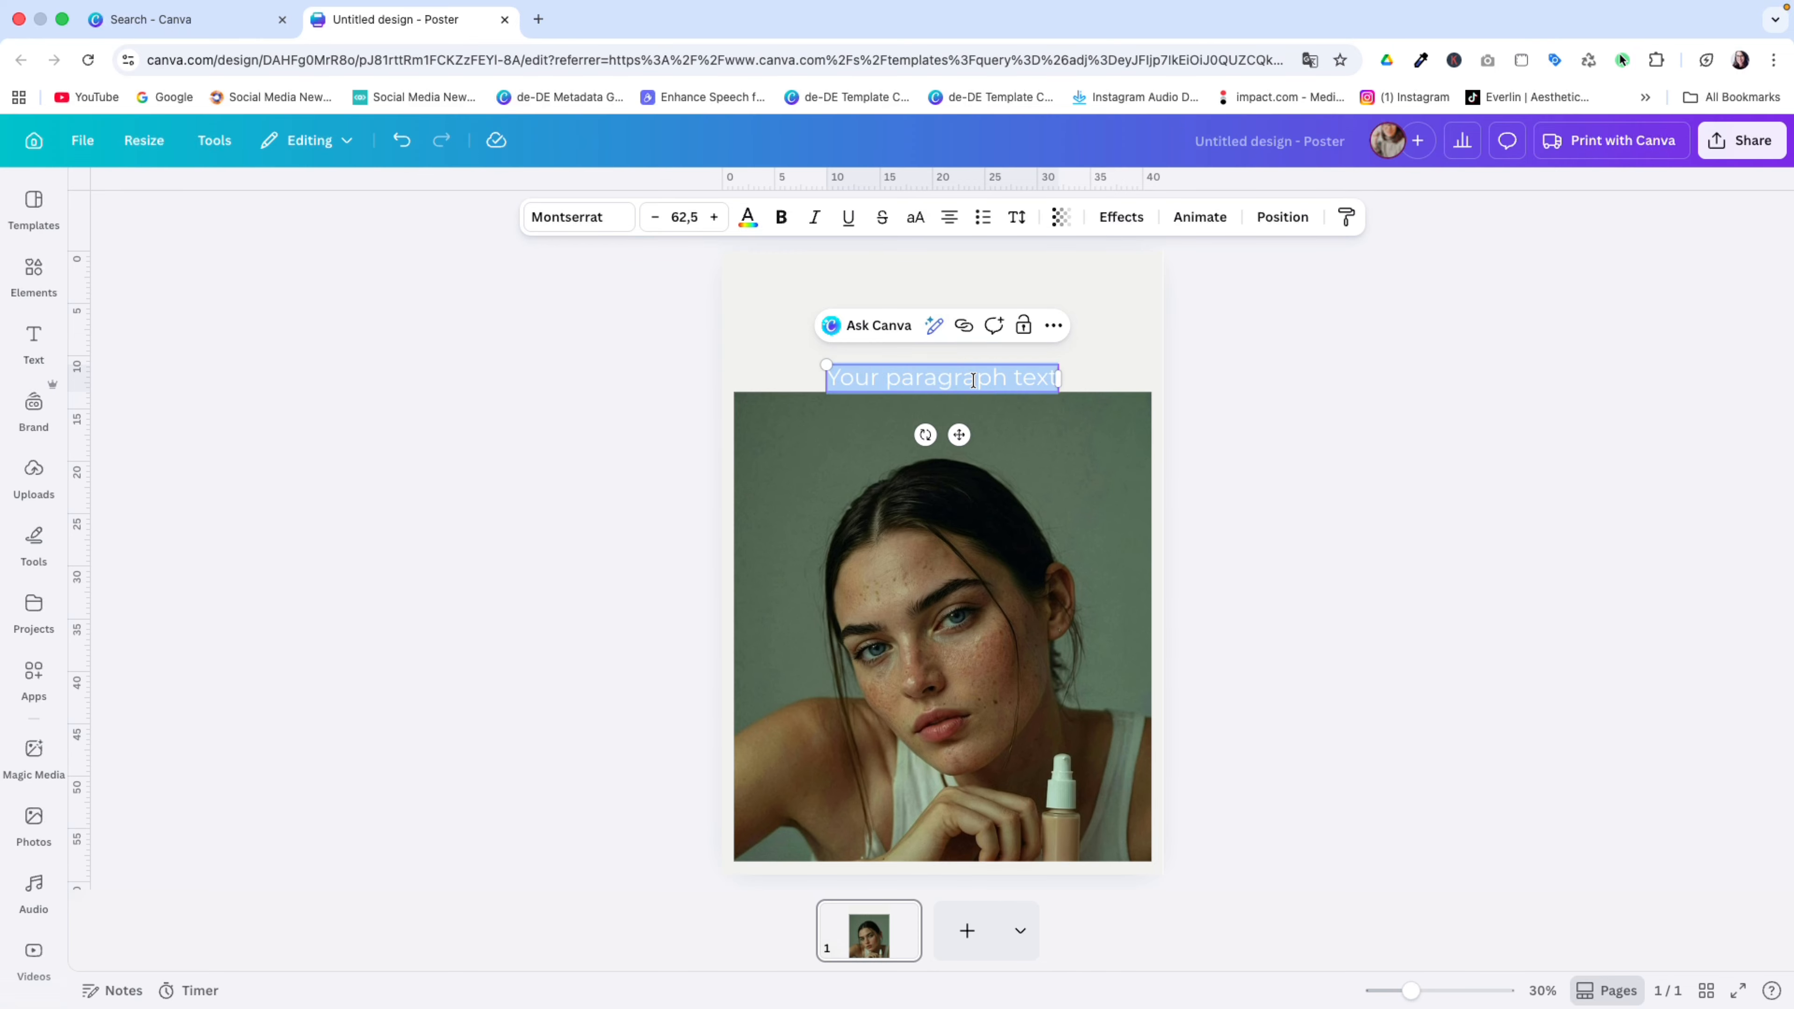
key(BackSpace)
text(Skincare)
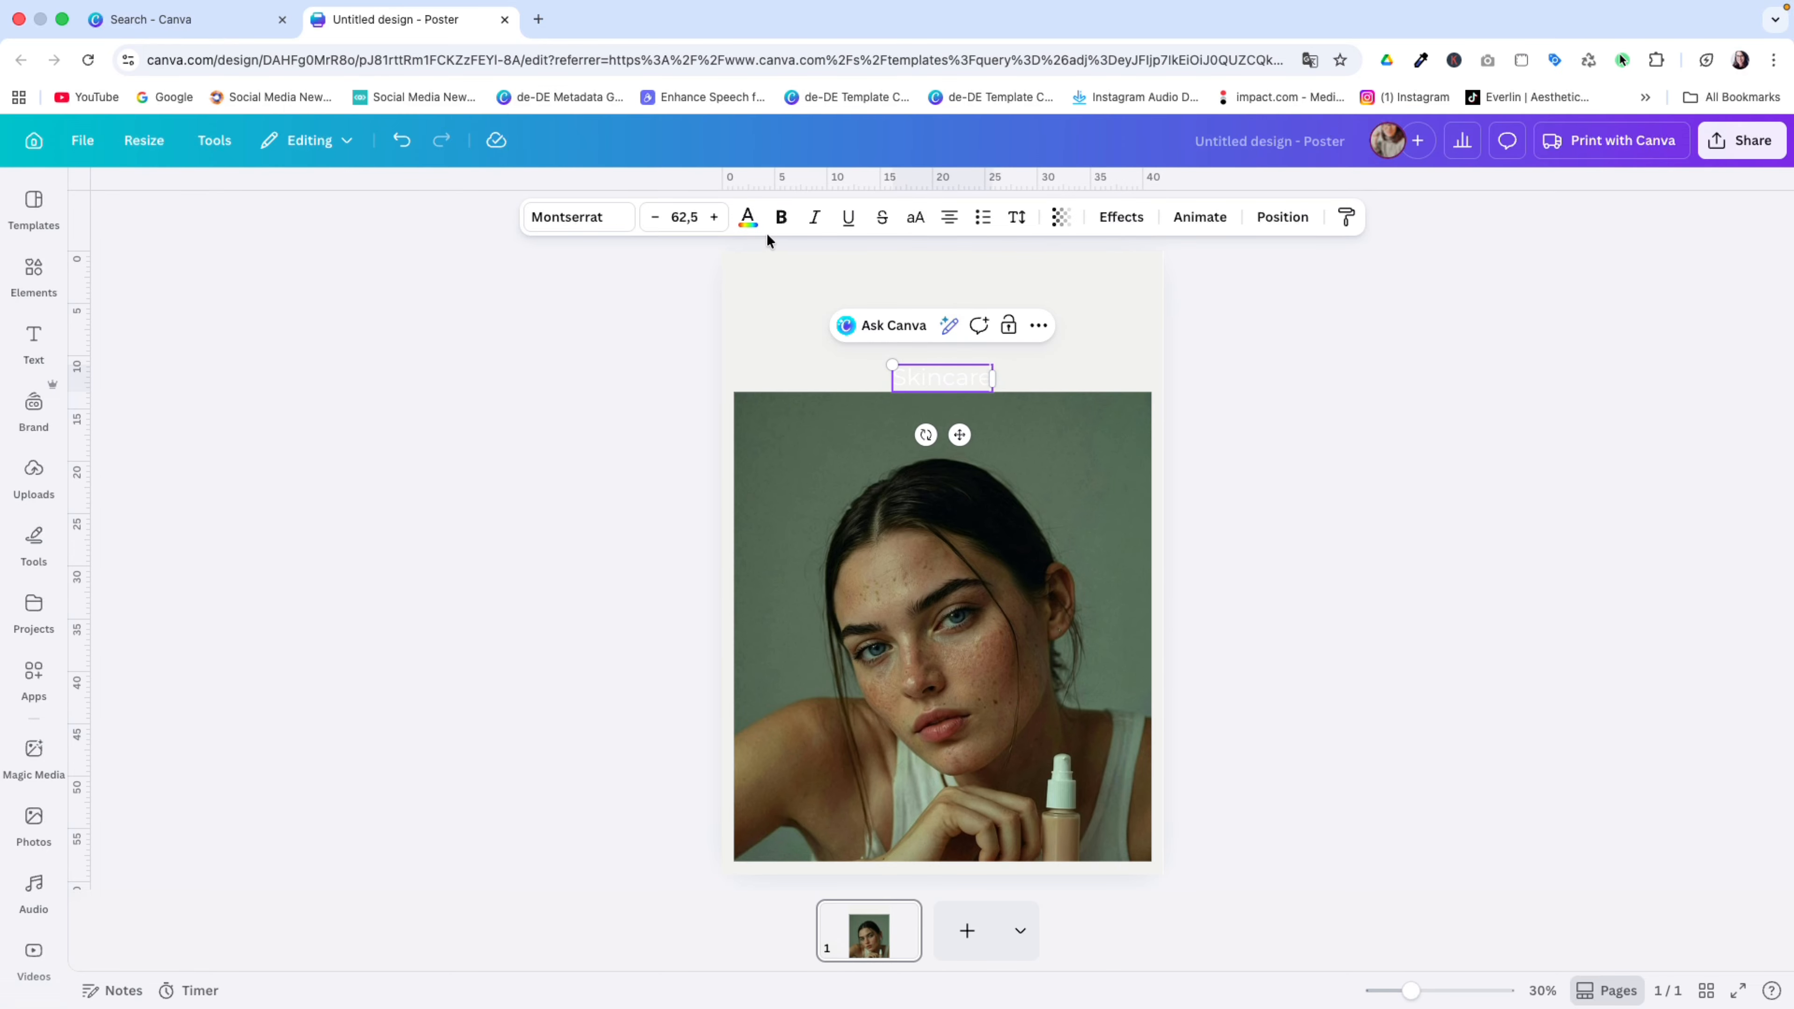
Step: Colour the "Skincare" text with the dark green #4F624E sampled from the photo's backdrop
click(747, 217)
click(101, 339)
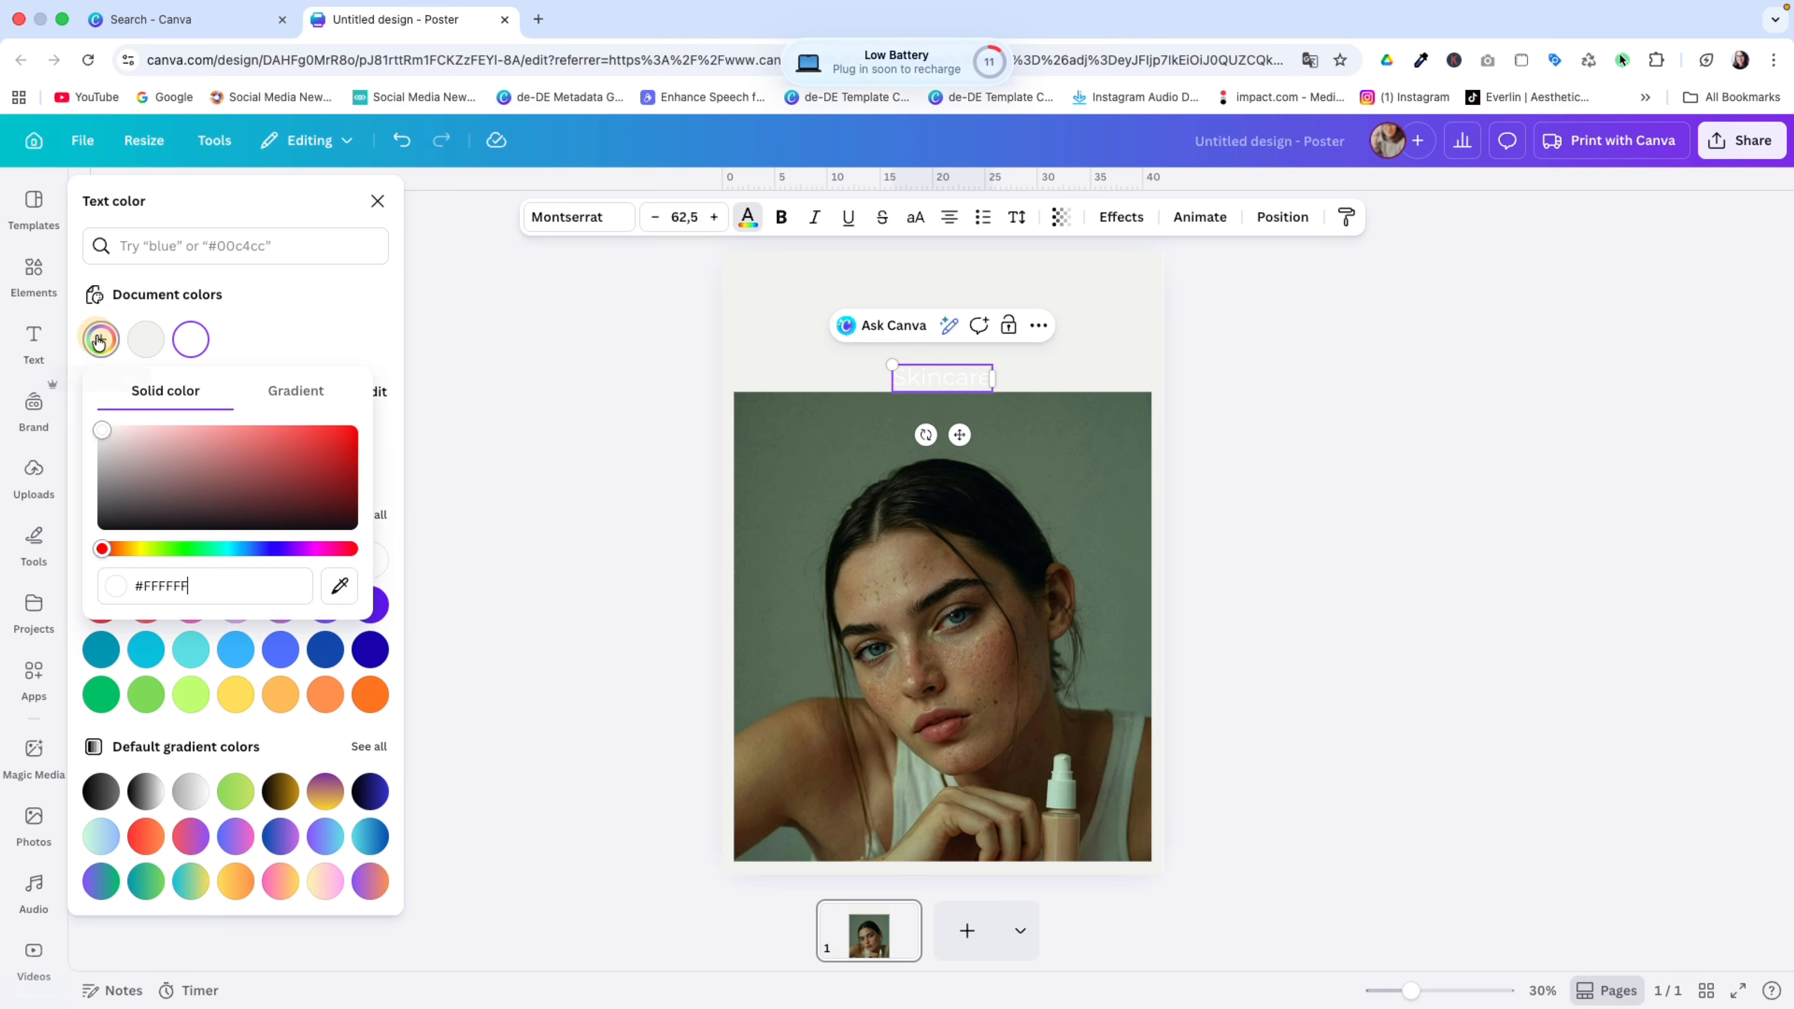
click(339, 586)
click(790, 423)
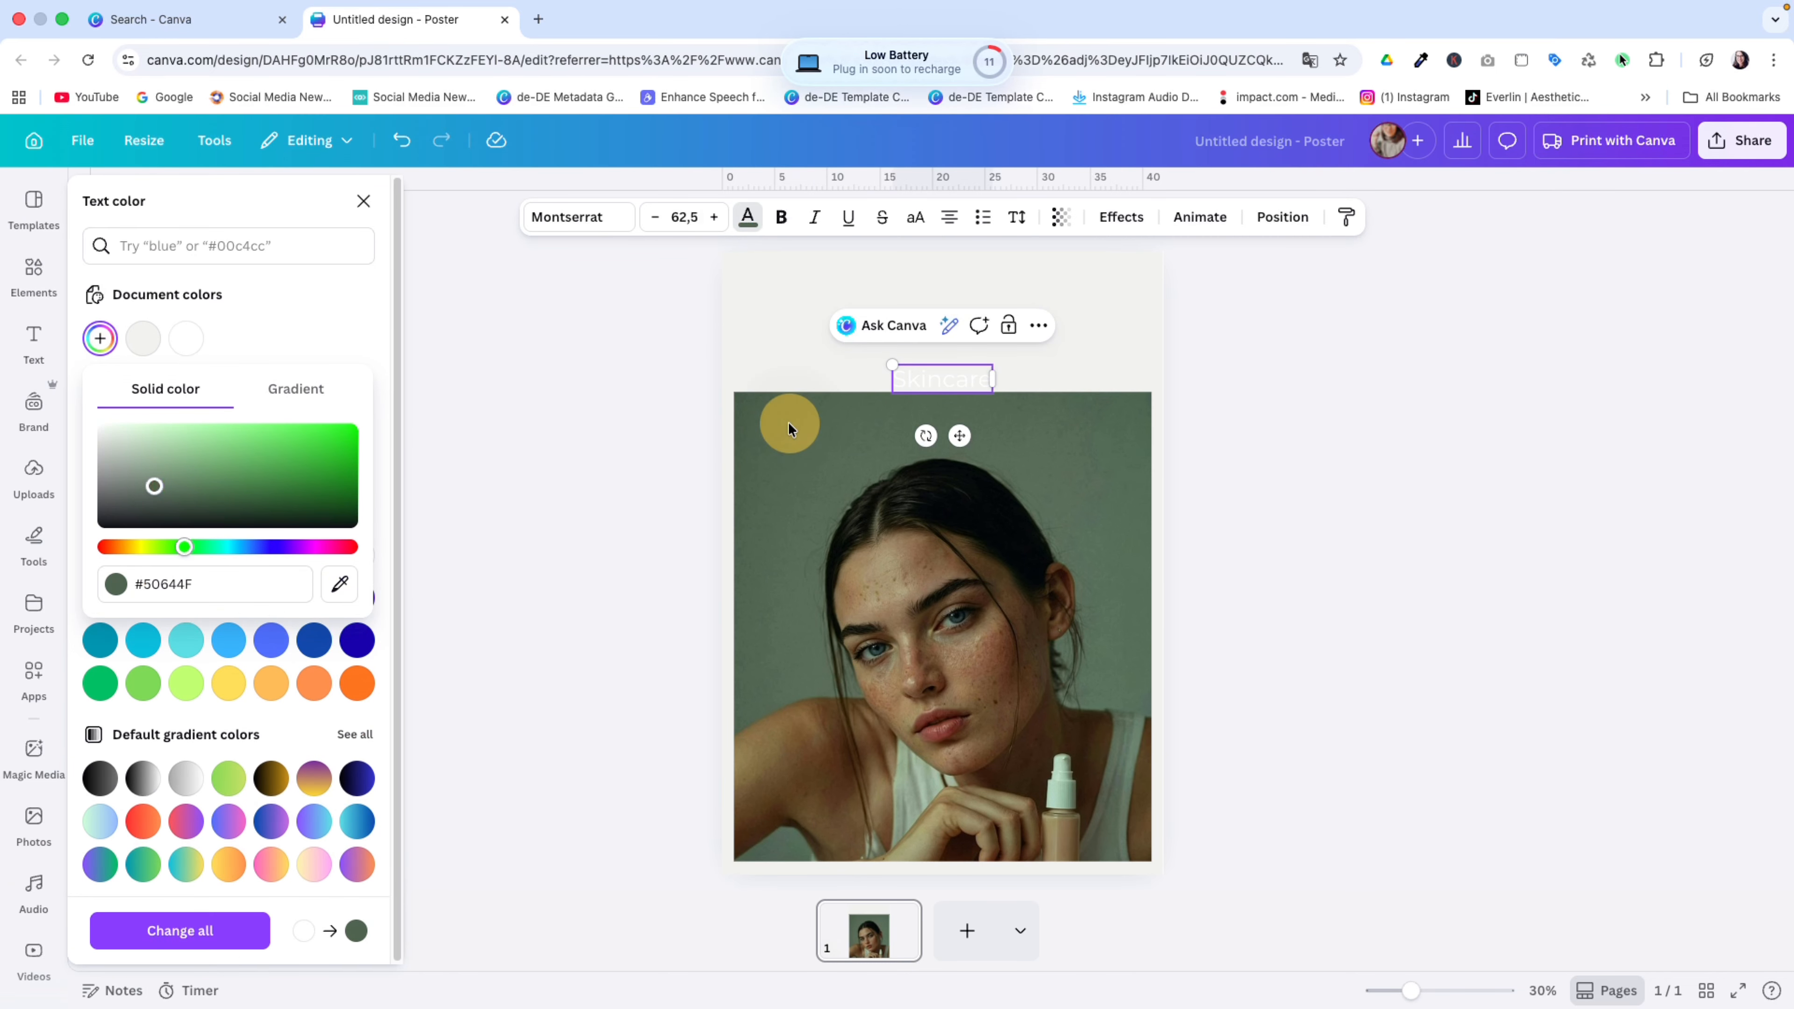
double_click(904, 382)
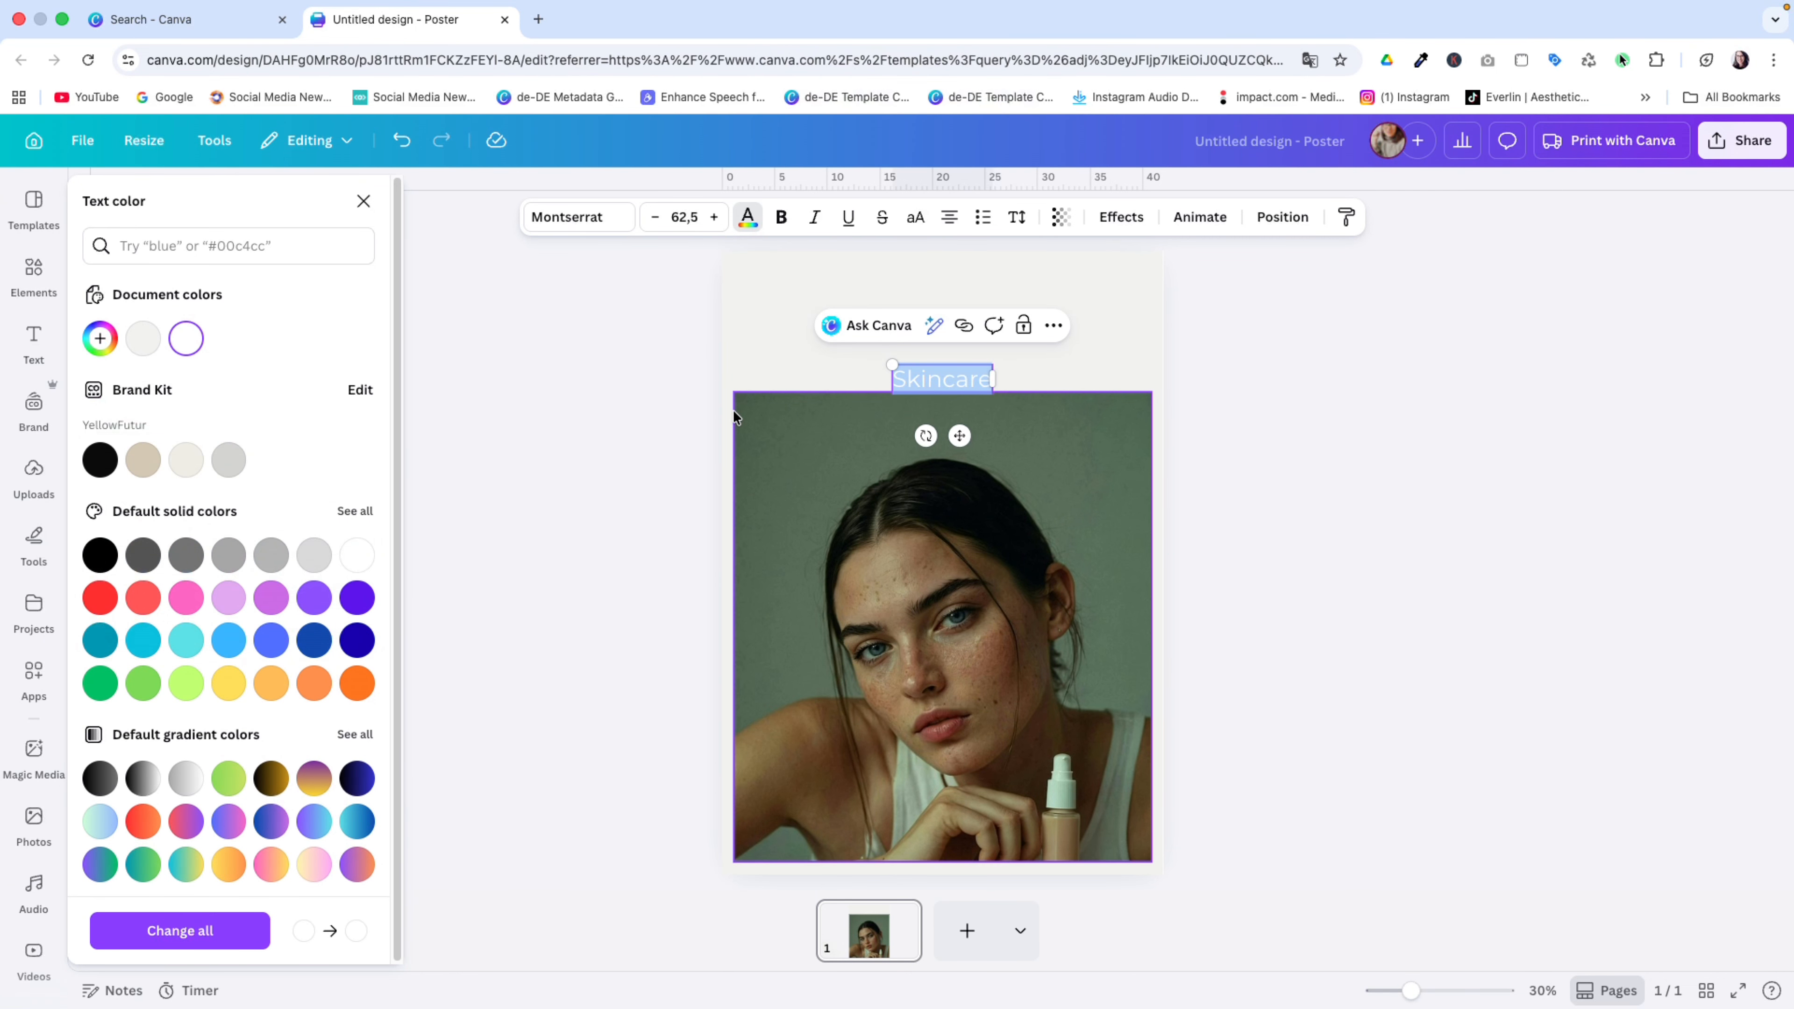
click(101, 339)
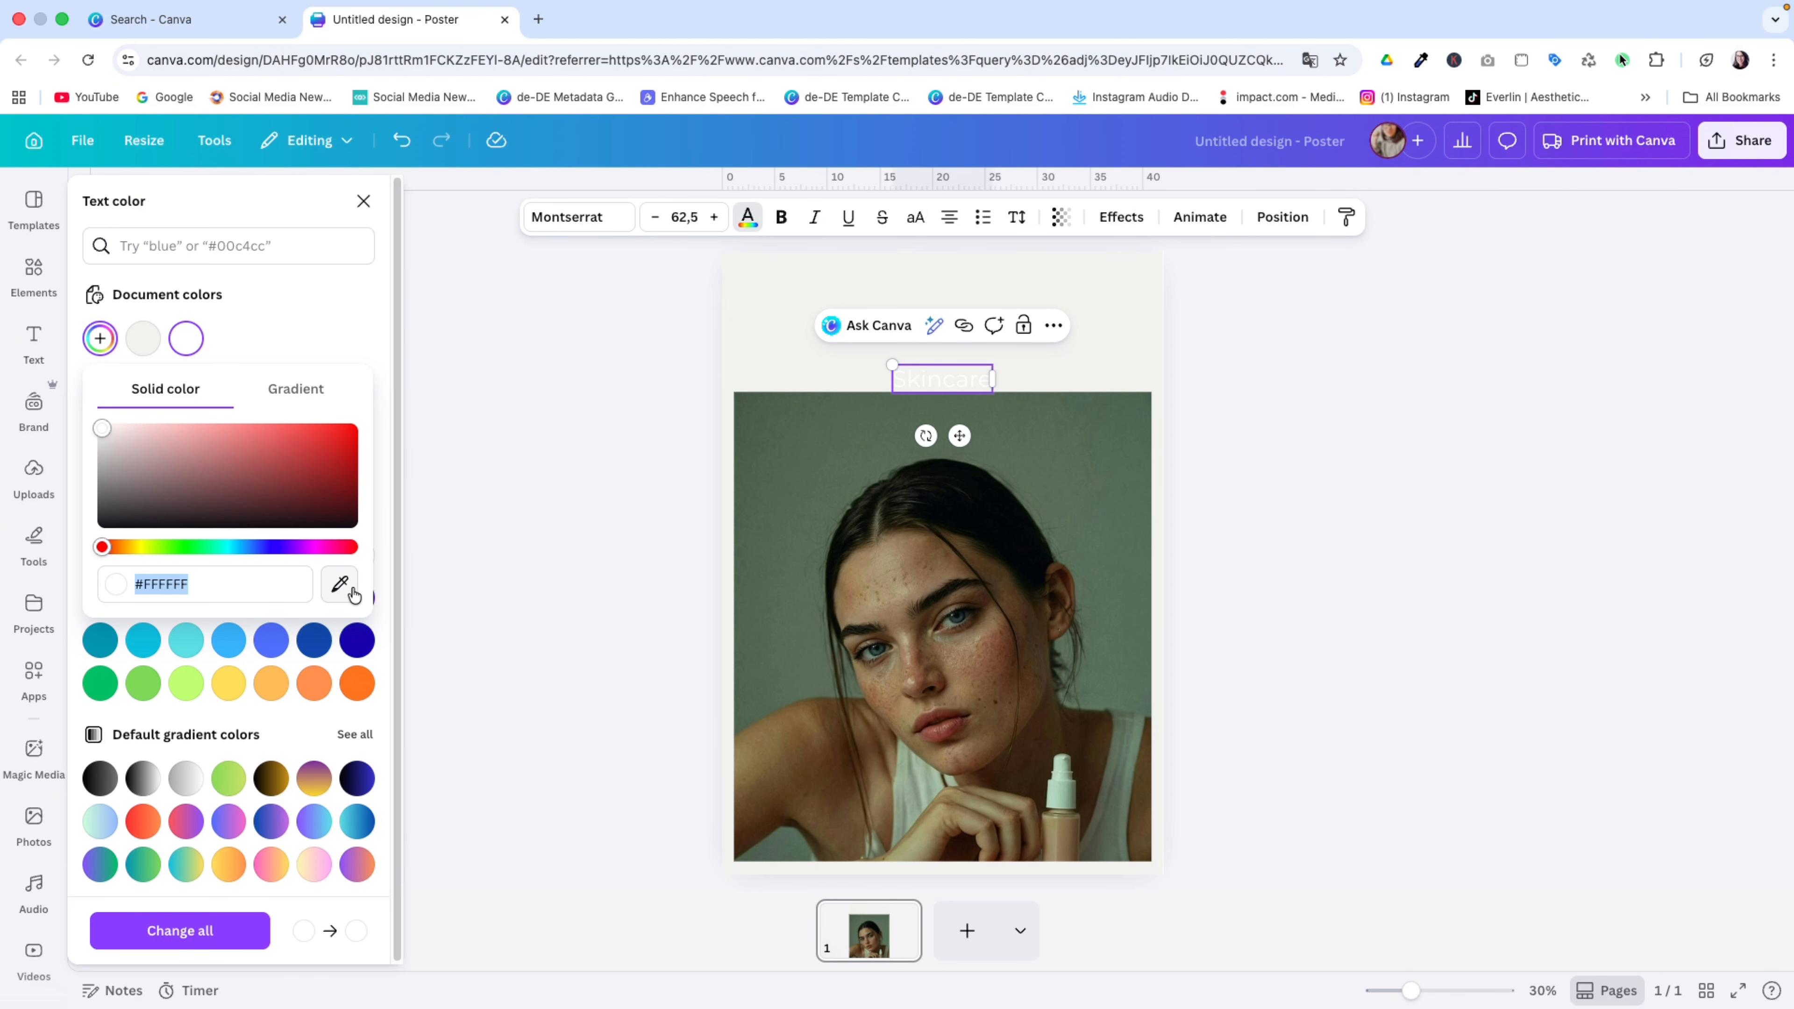
click(340, 584)
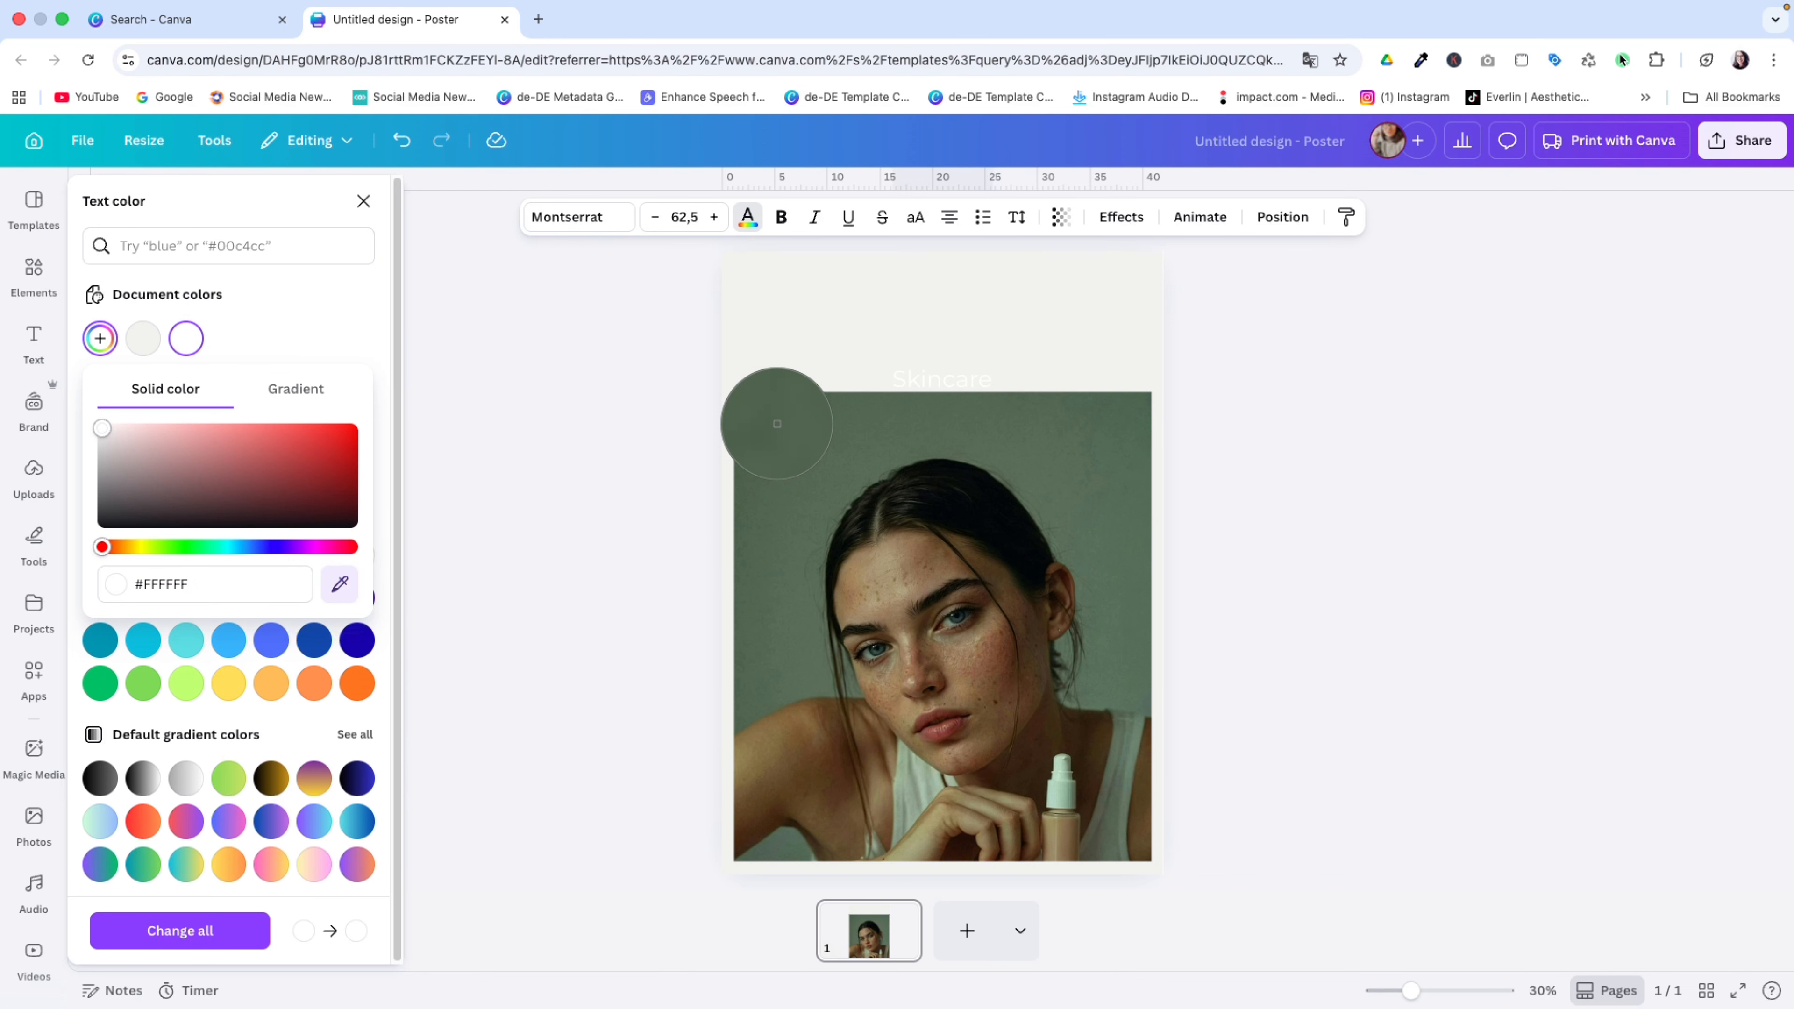
click(776, 426)
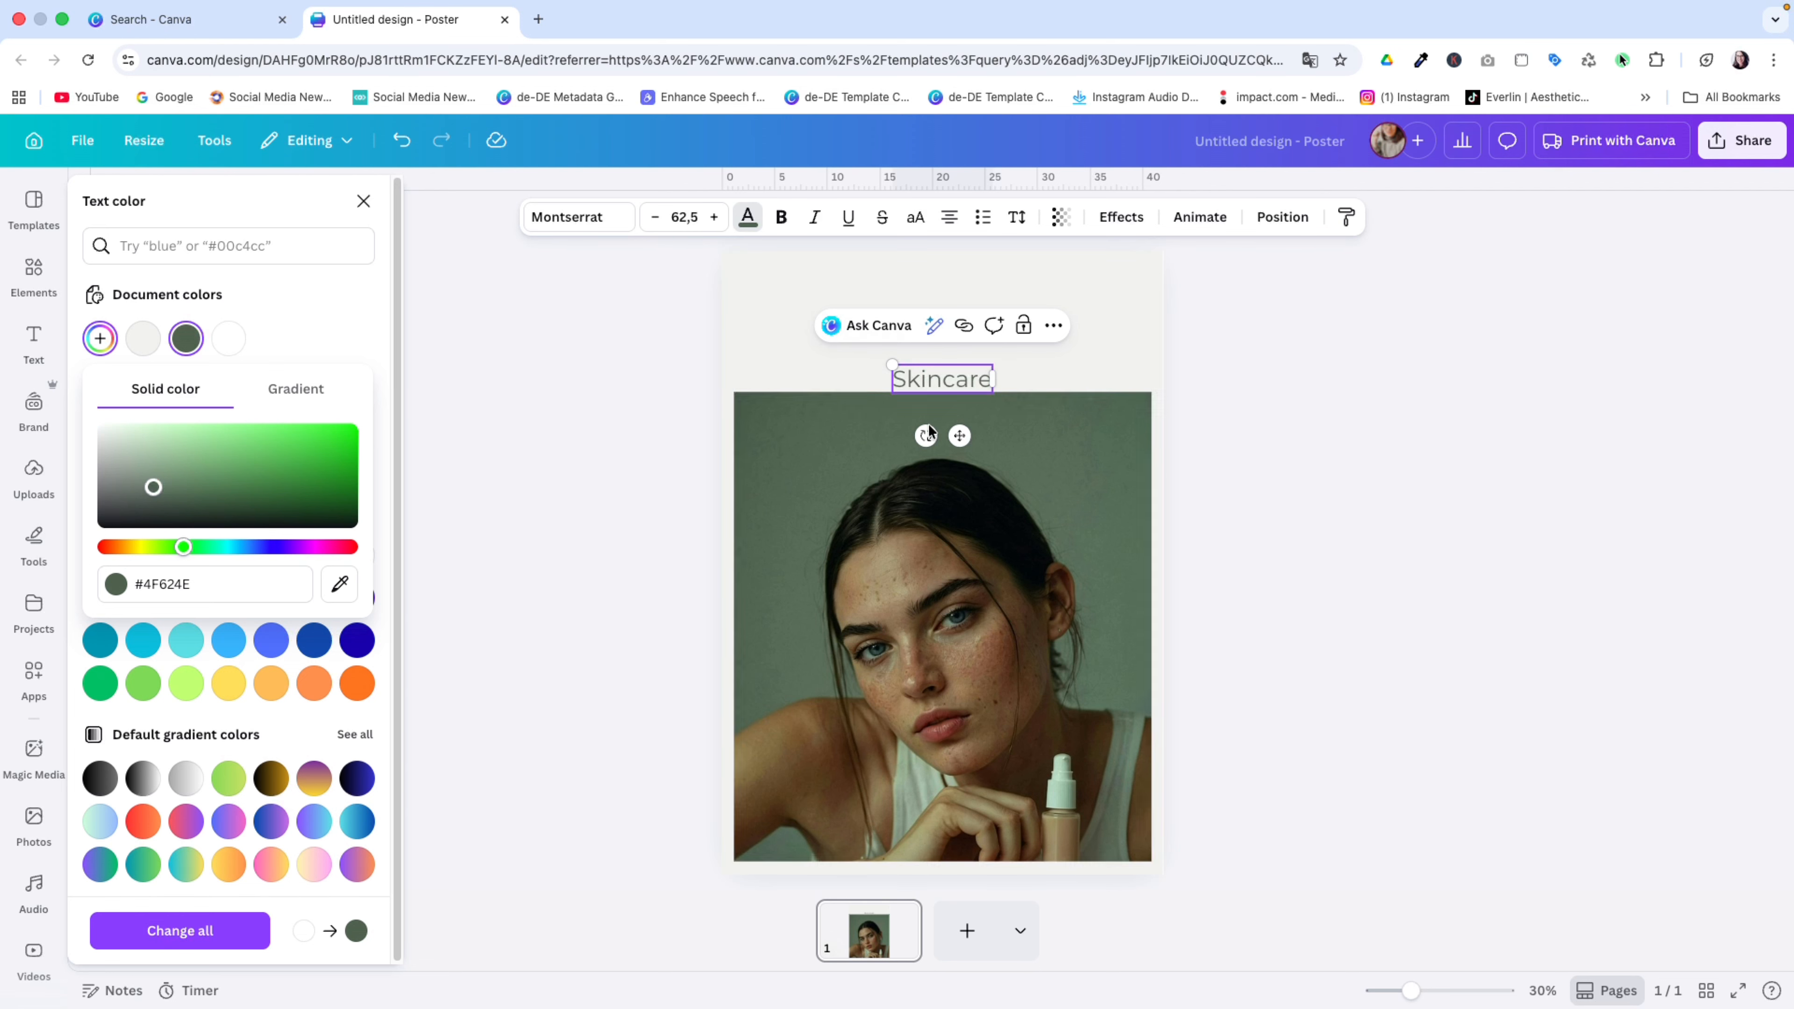
Step: Change the "Skincare" text's font to Cordia New Bold
click(586, 226)
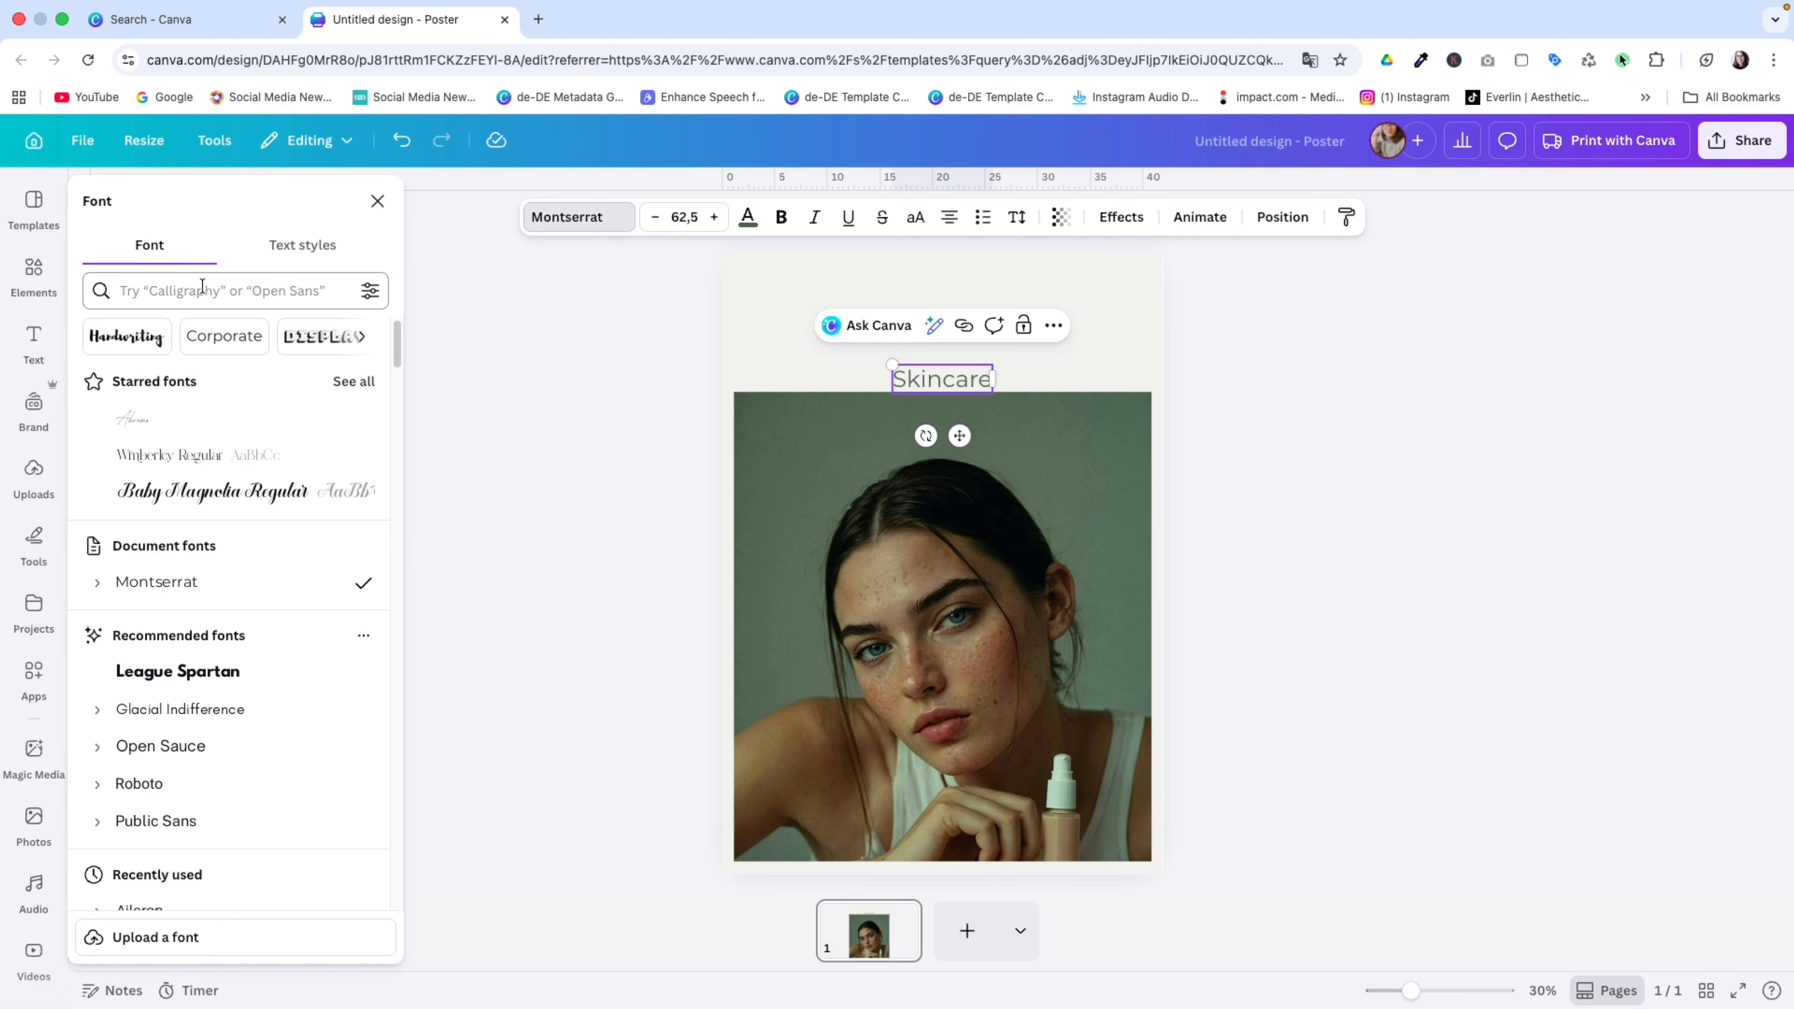
click(138, 291)
text(cordia)
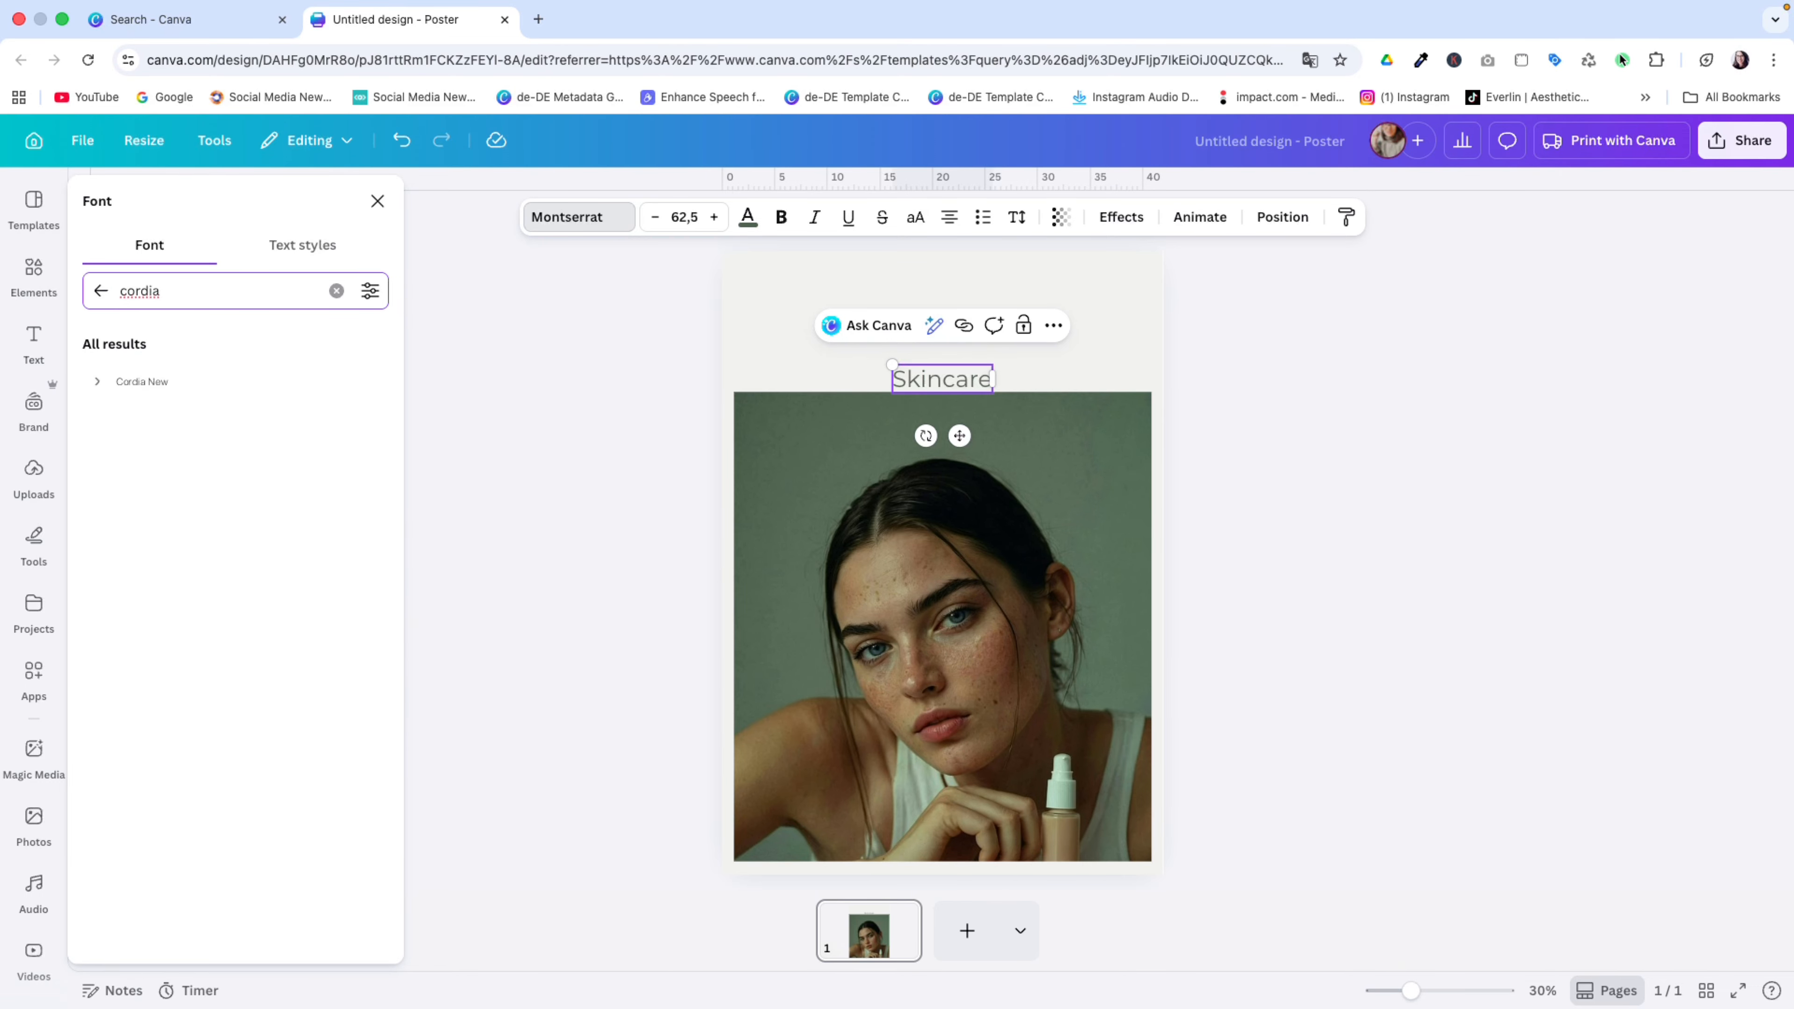
click(96, 382)
click(142, 456)
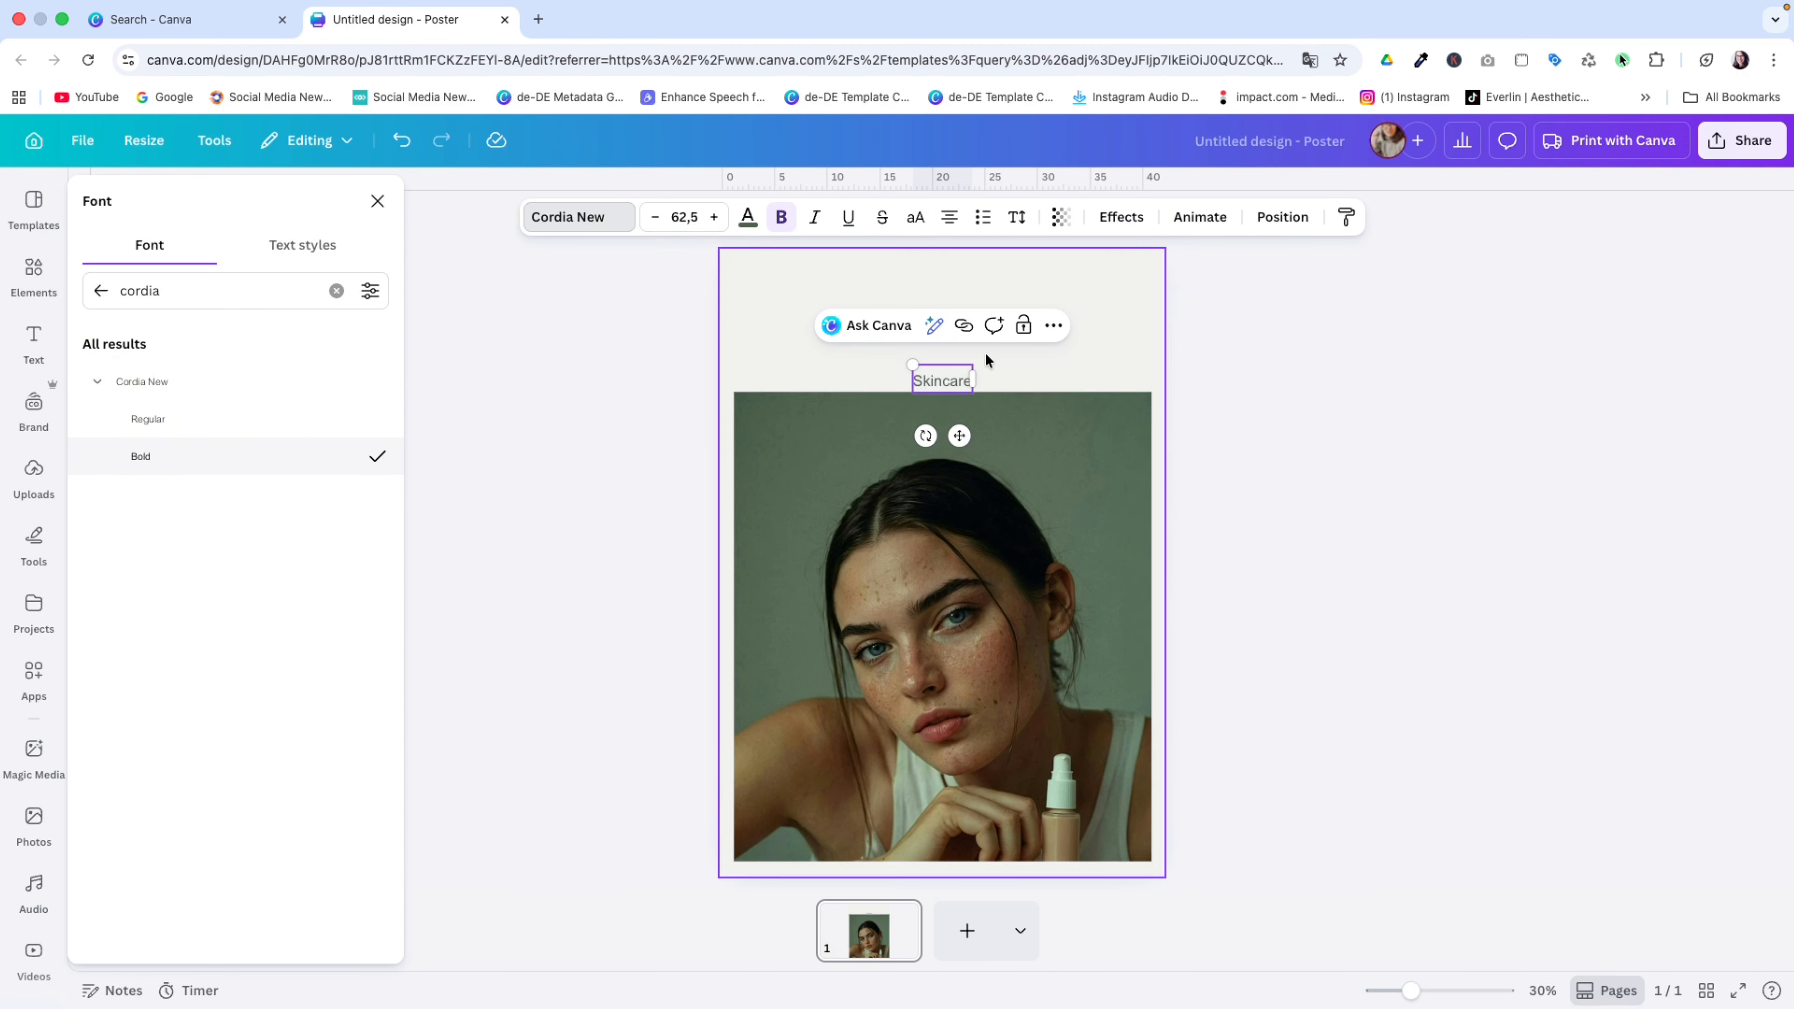
Step: Enlarge the "Skincare" heading to the photo's width, about size 442, and move it slightly up
drag(975, 365, 1186, 291)
drag(894, 401, 735, 480)
click(993, 432)
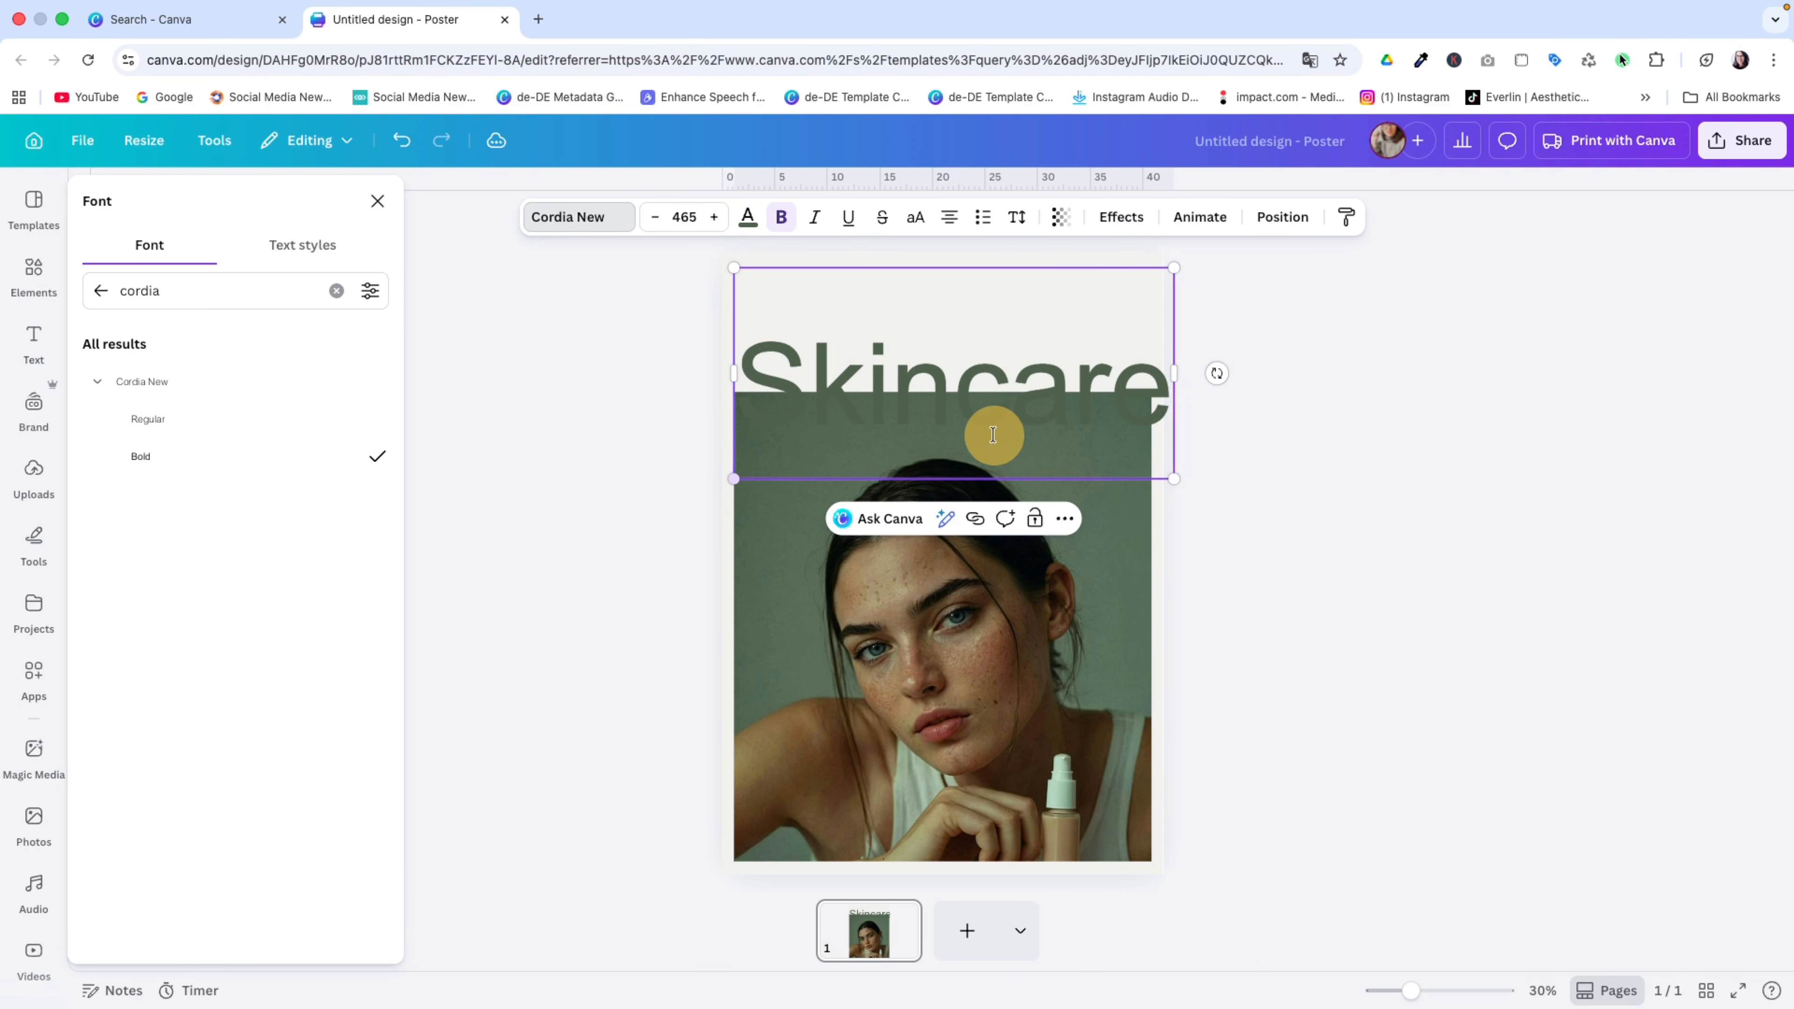
mouse_move(1174, 478)
mouse_down()
mouse_move(1109, 457)
mouse_move(1152, 467)
mouse_up()
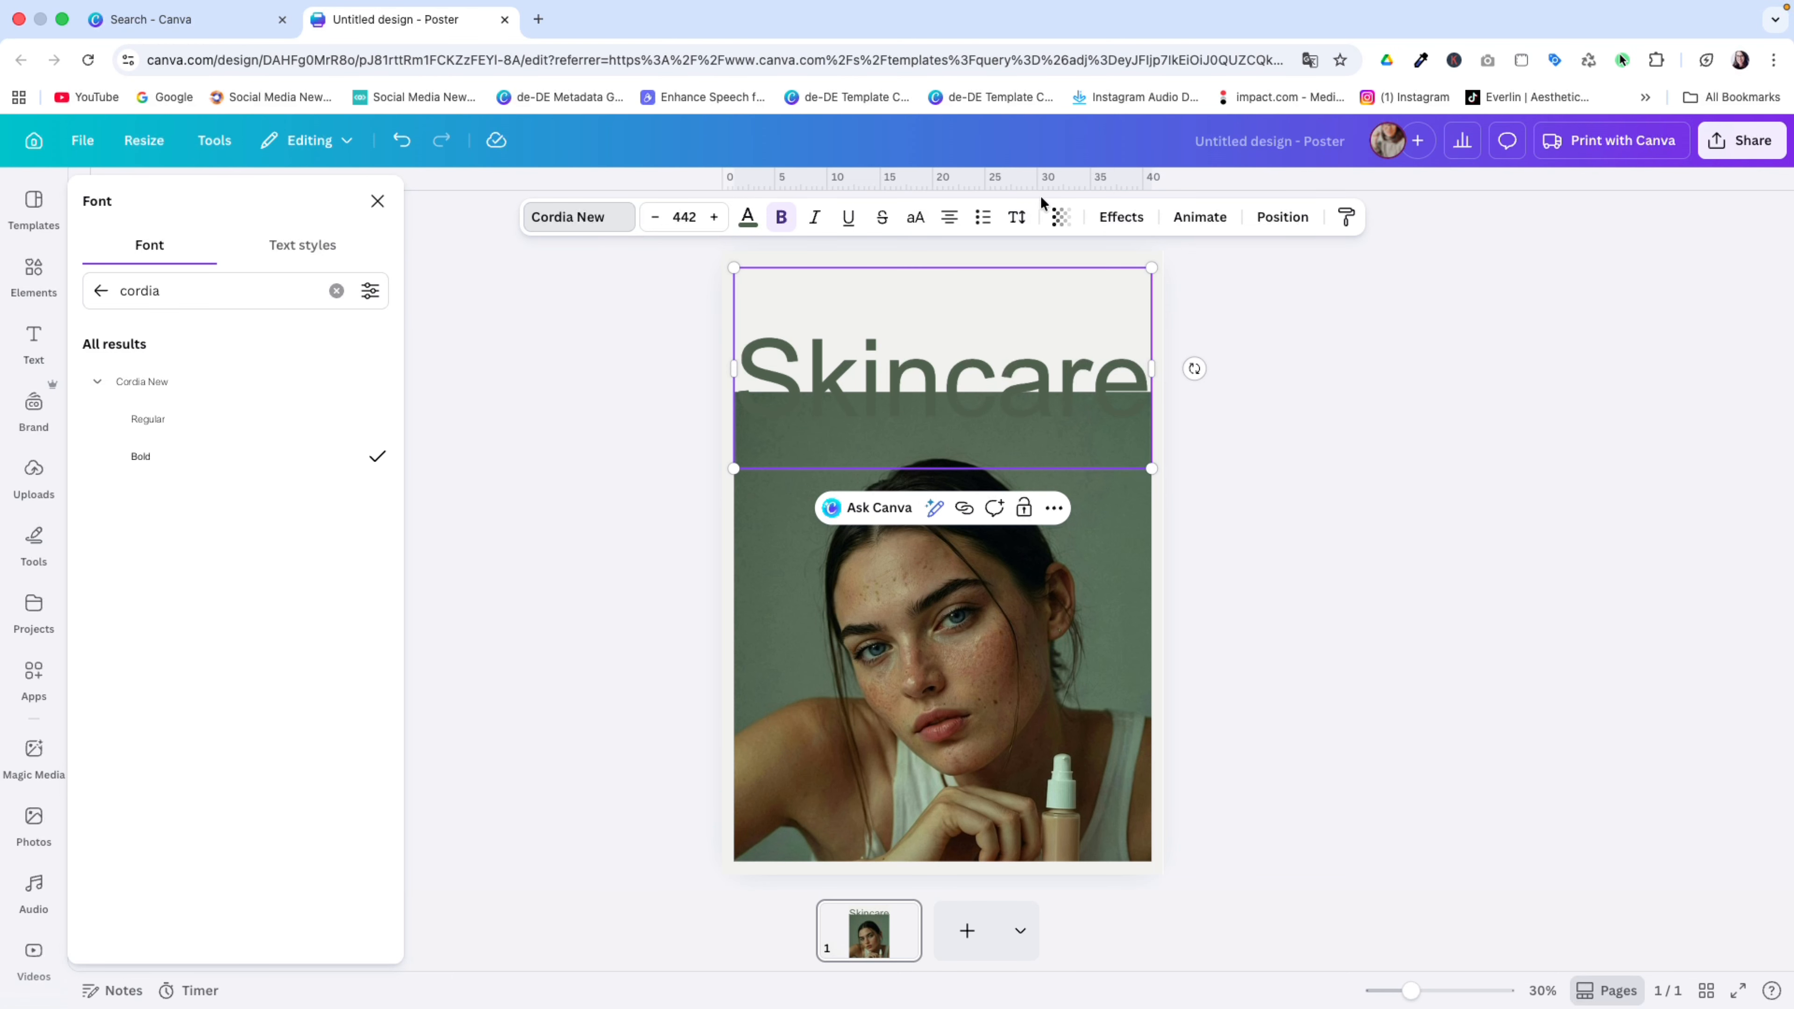
click(973, 389)
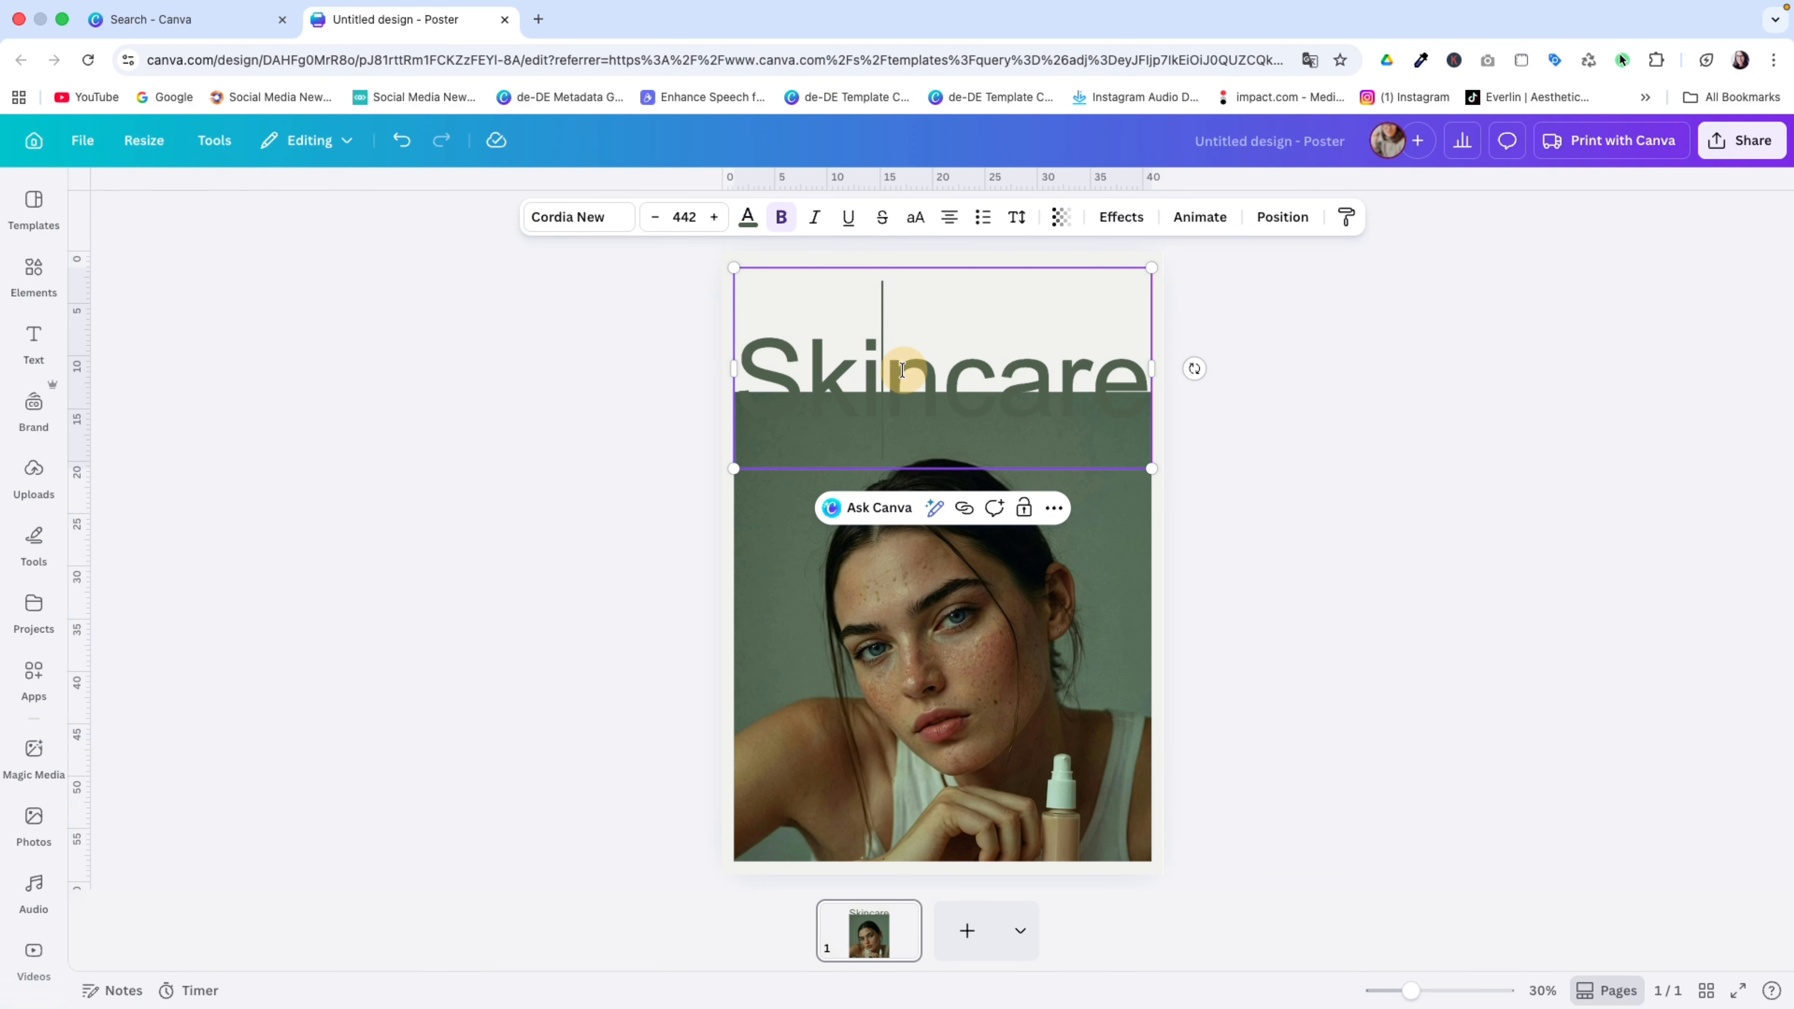
click(1317, 313)
drag(1112, 352, 1100, 324)
Step: Set the letter spacing of the "Skincare" heading to -50
click(1021, 218)
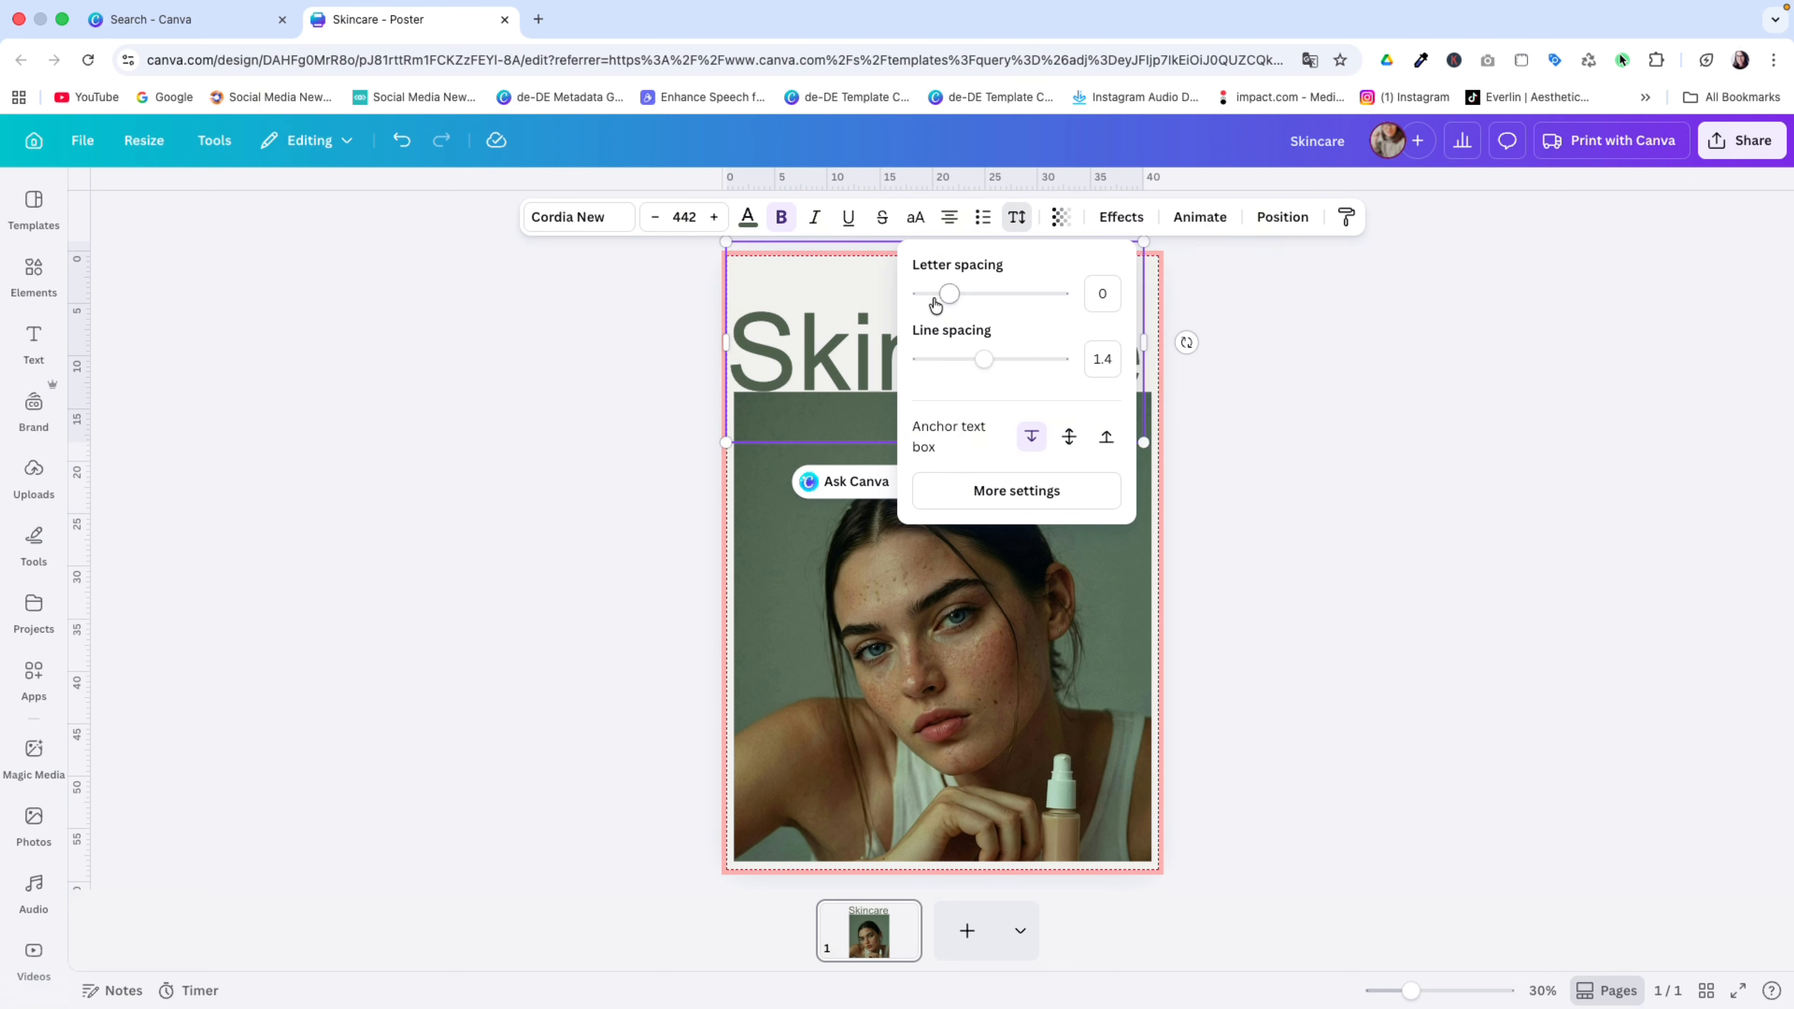
drag(946, 297, 940, 296)
click(1112, 293)
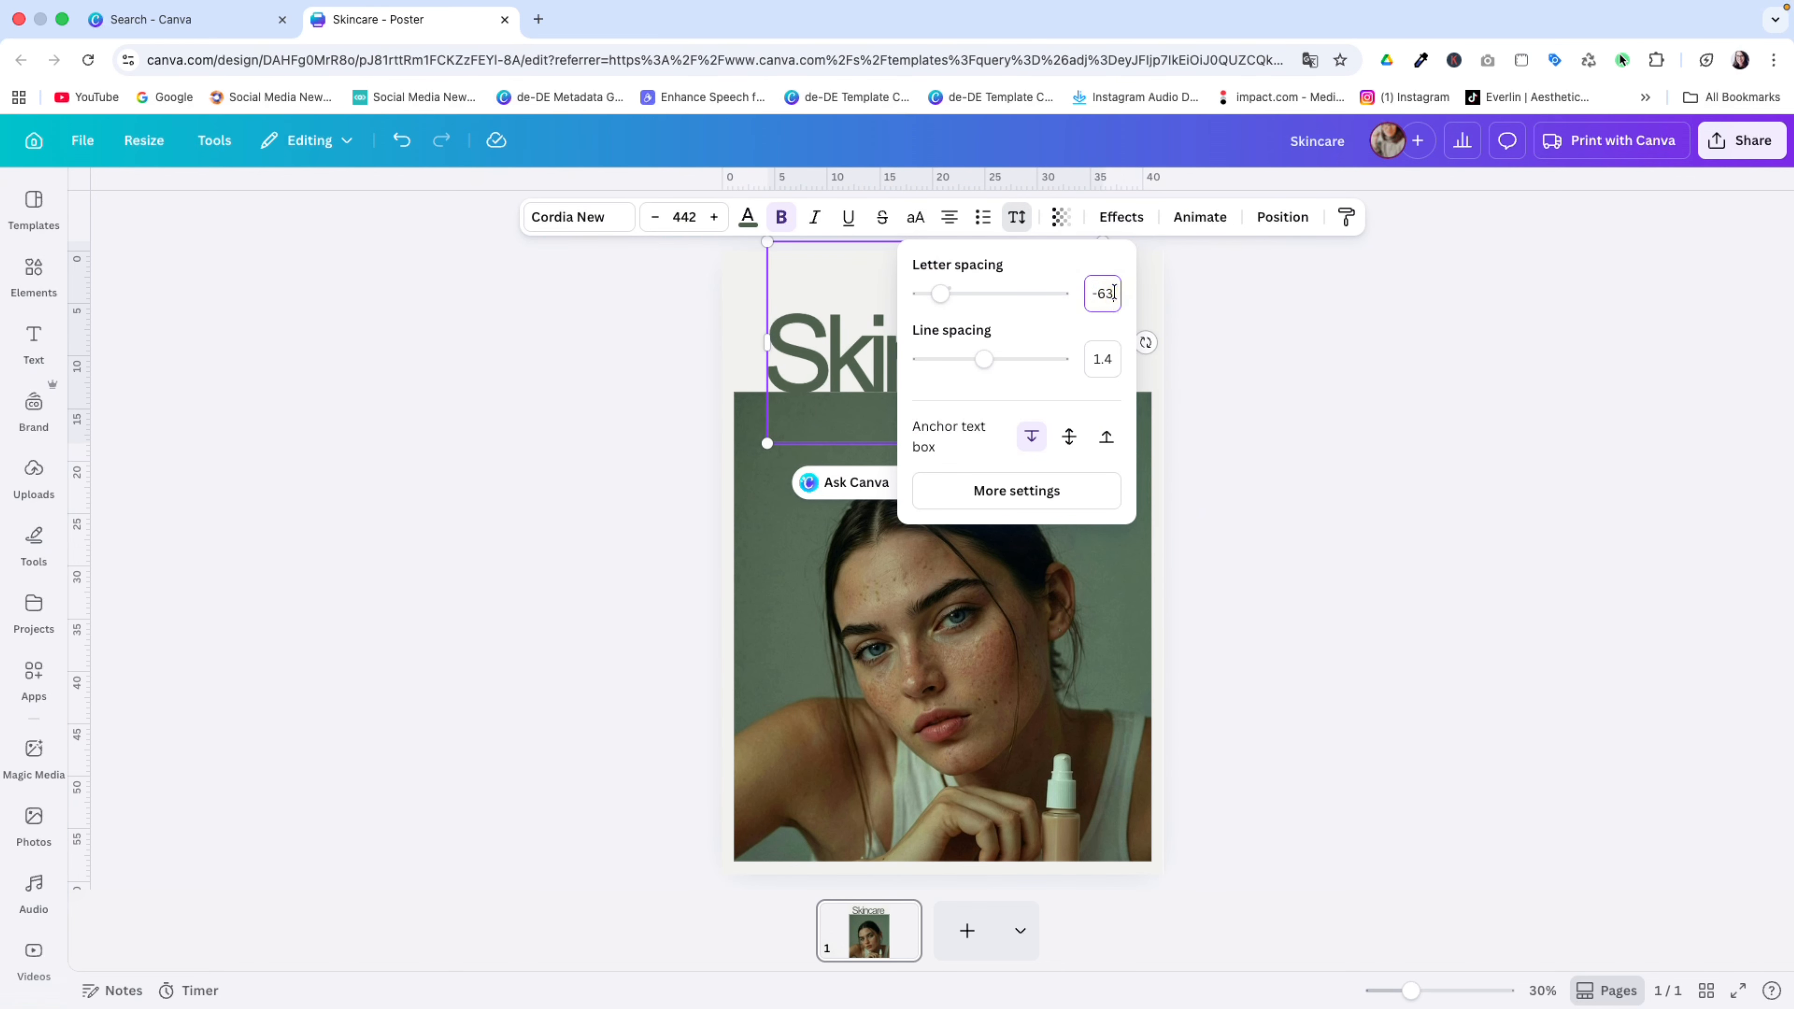
key(BackSpace)
text(50)
key(Return)
click(1358, 362)
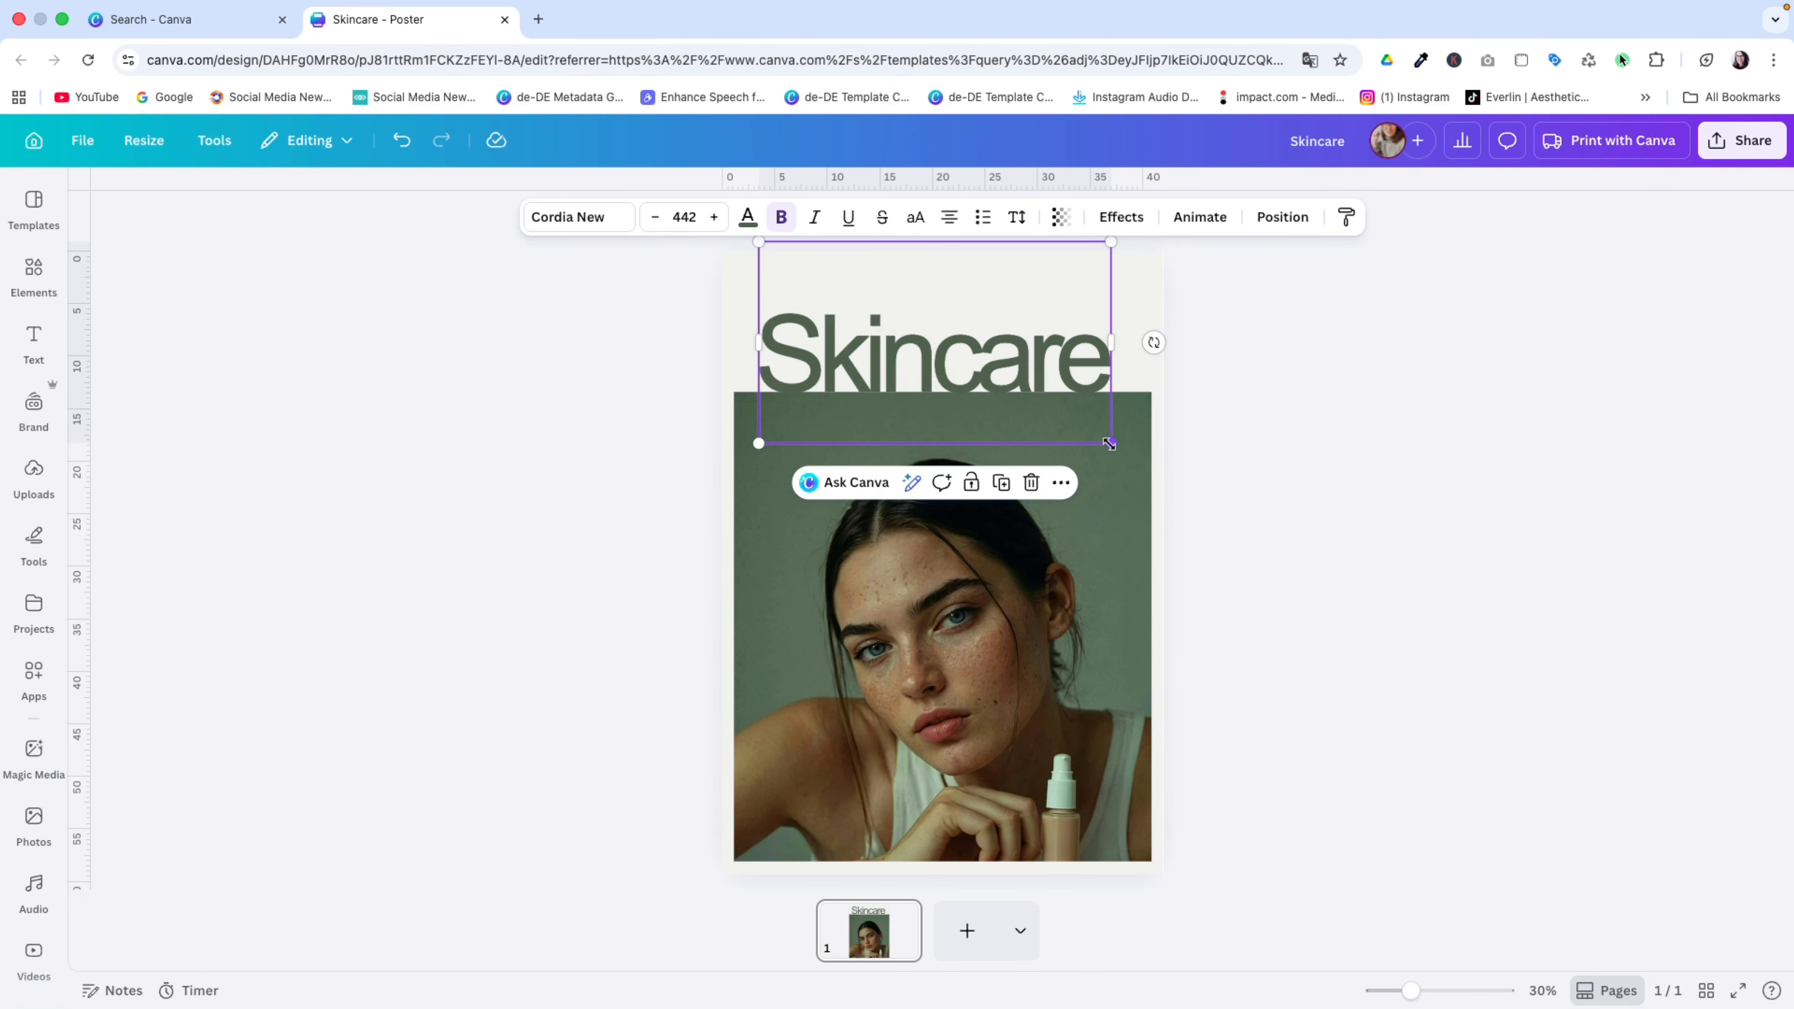
Step: Scale the tightened "Skincare" heading to about size 524 so it spans the photo's full width
drag(1111, 444, 1152, 468)
drag(759, 468, 734, 481)
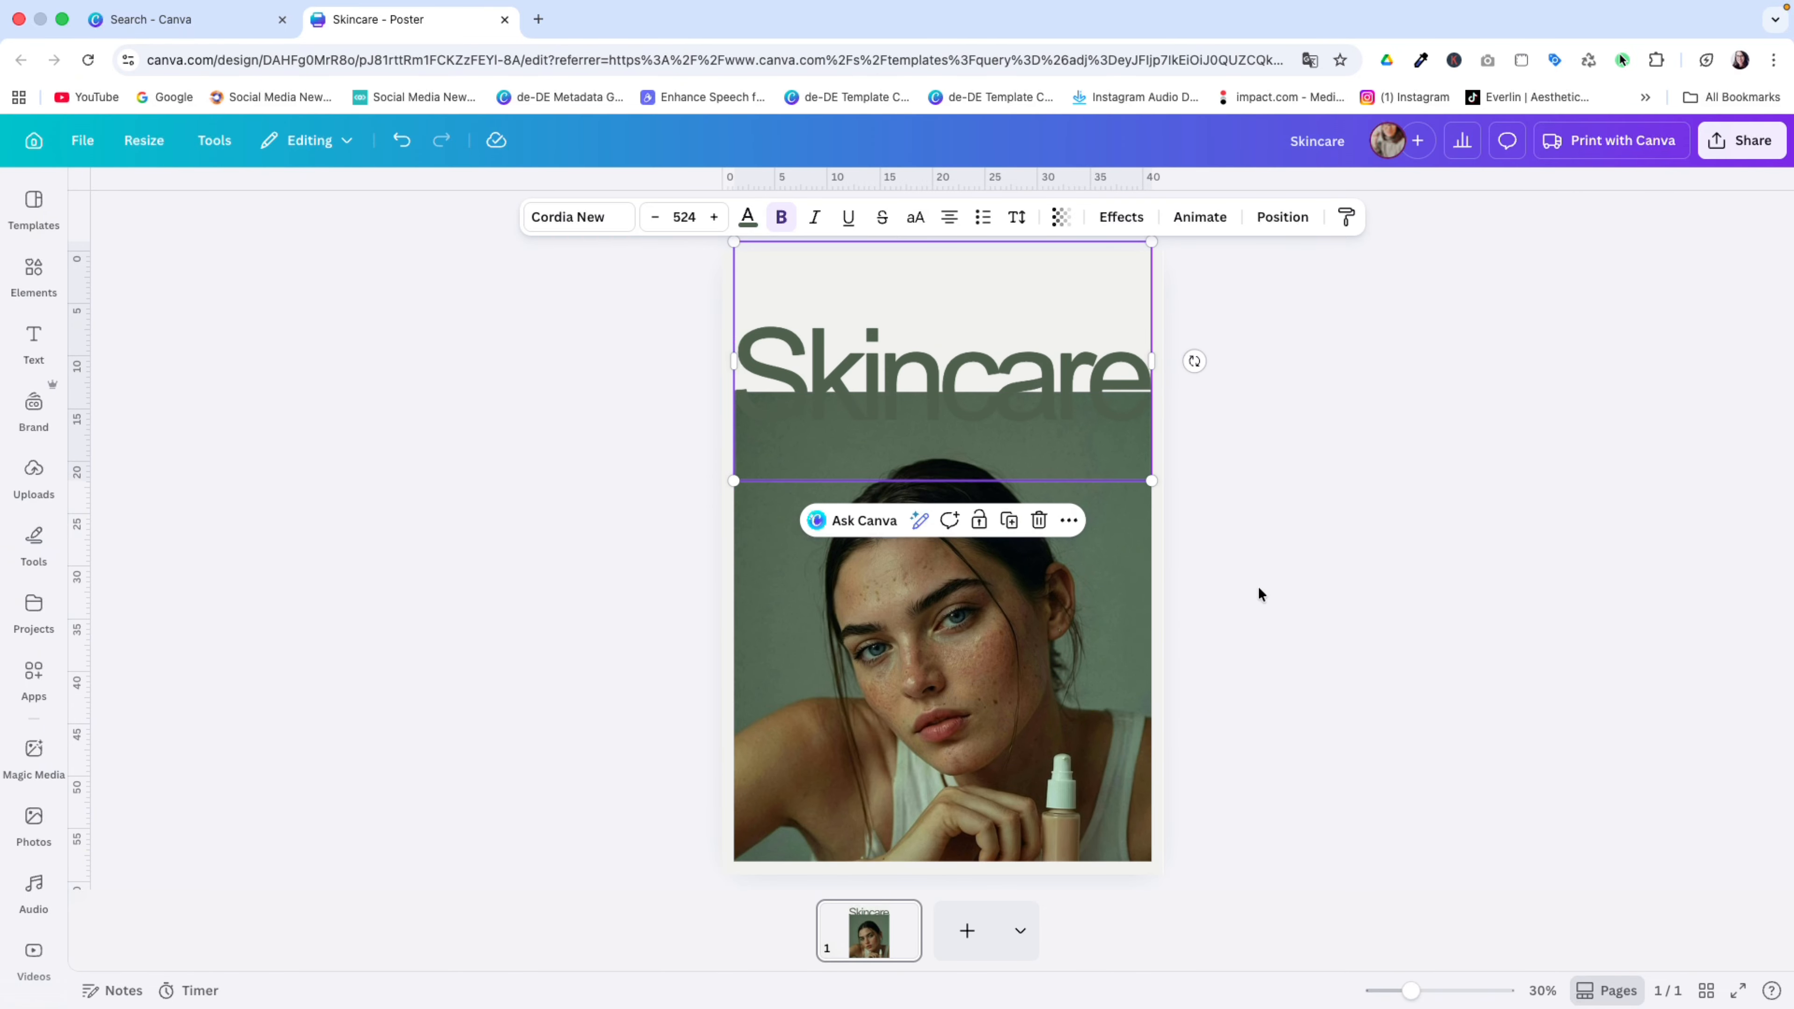
click(1255, 537)
Step: Crop the portrait photo from its upper edge so it starts just below the "Skincare" lettering
click(948, 390)
drag(948, 390, 958, 438)
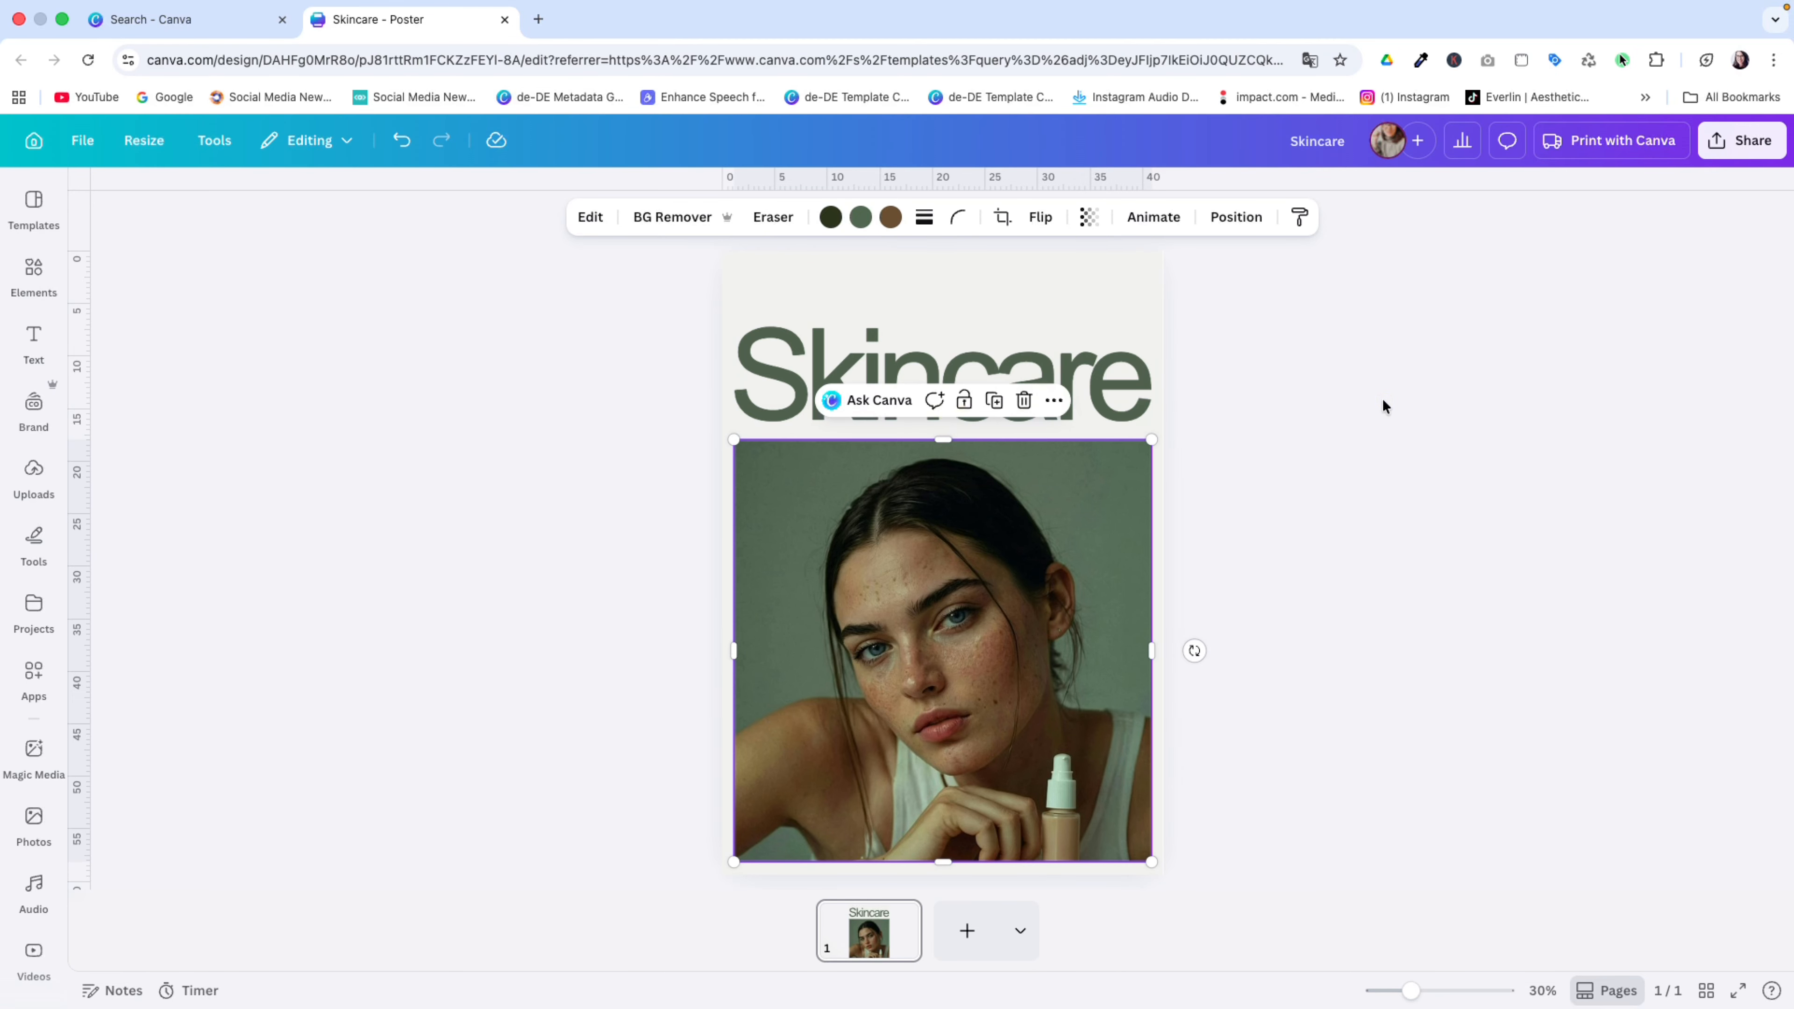
click(1382, 399)
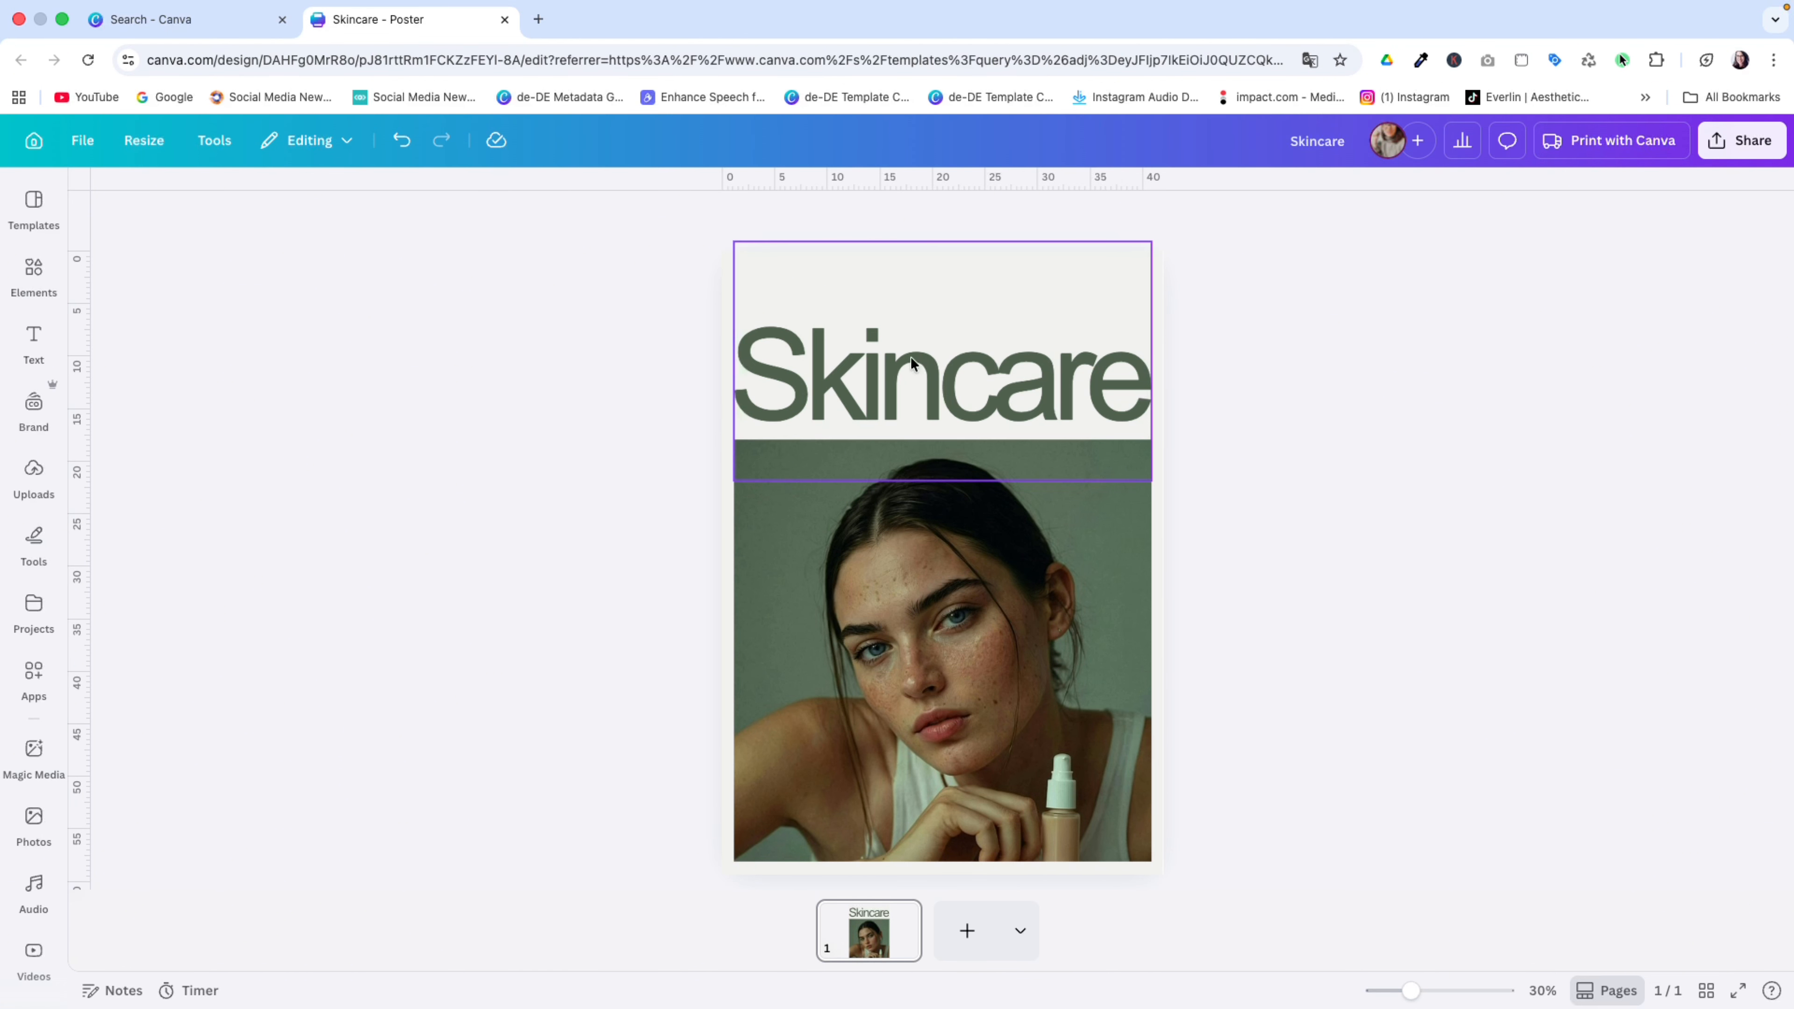
Step: Open the text colour options of the "Skincare" heading and check its green's hex code
click(913, 372)
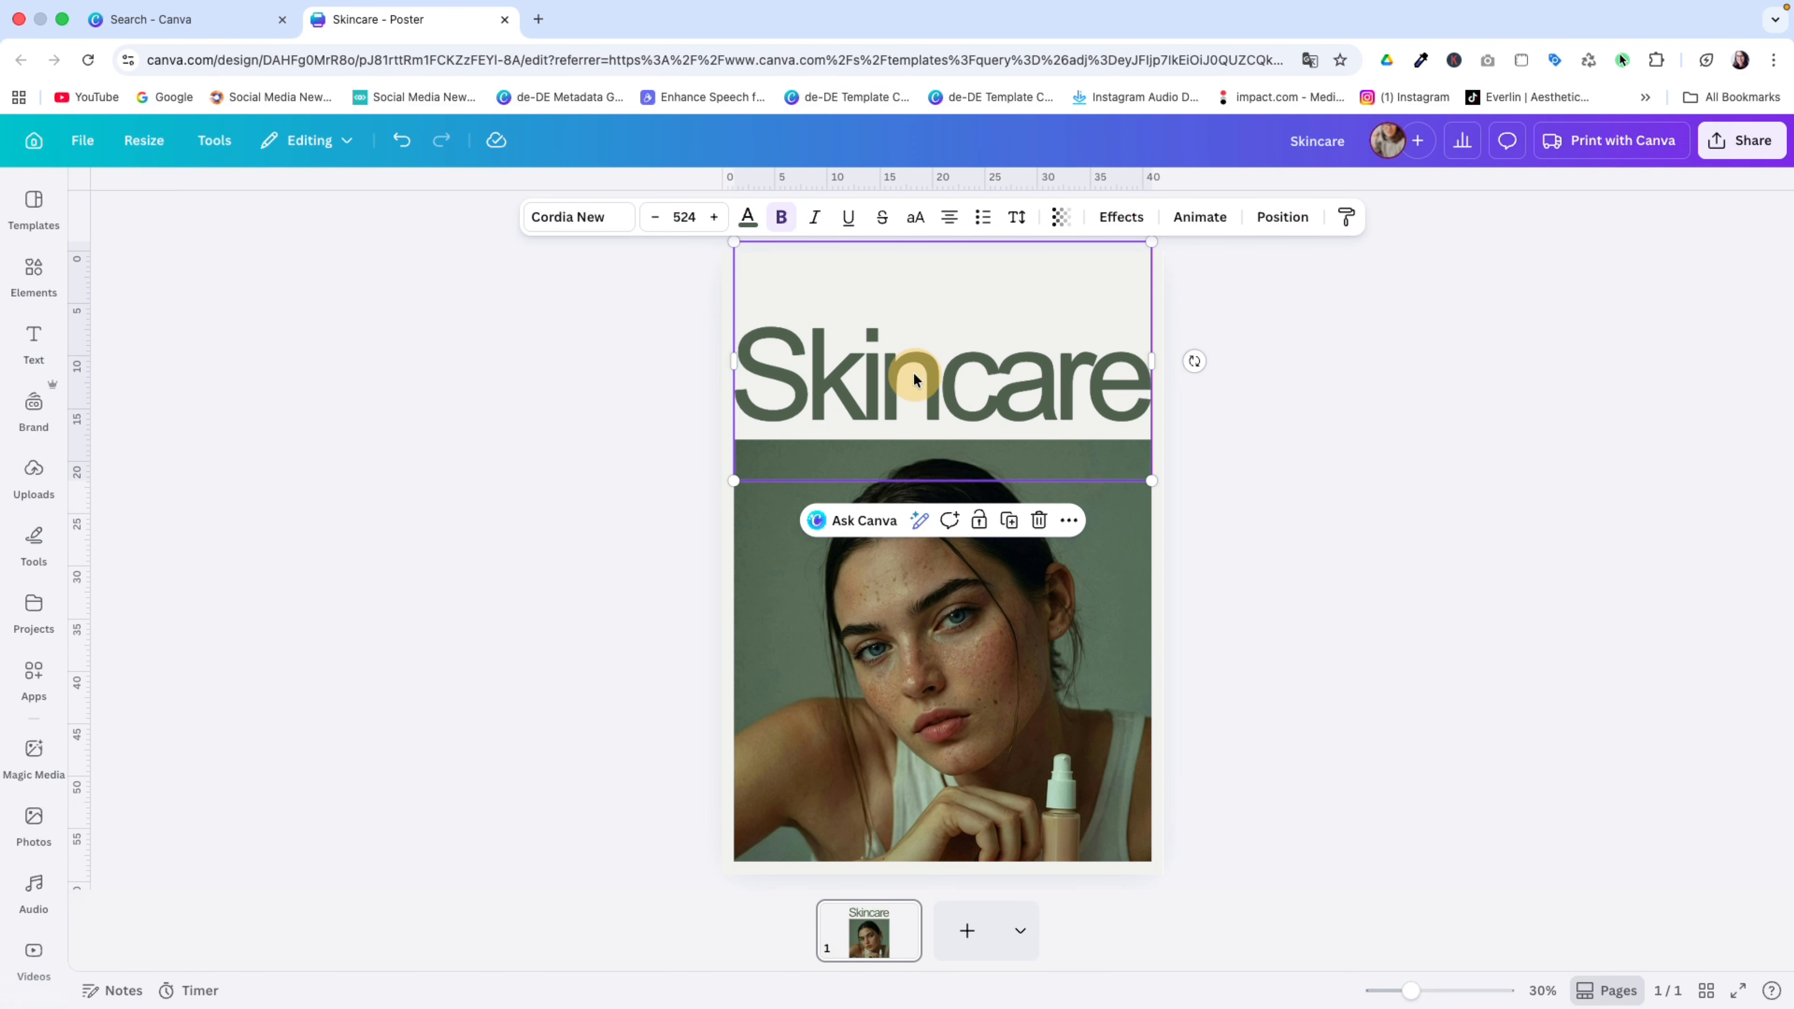
click(749, 224)
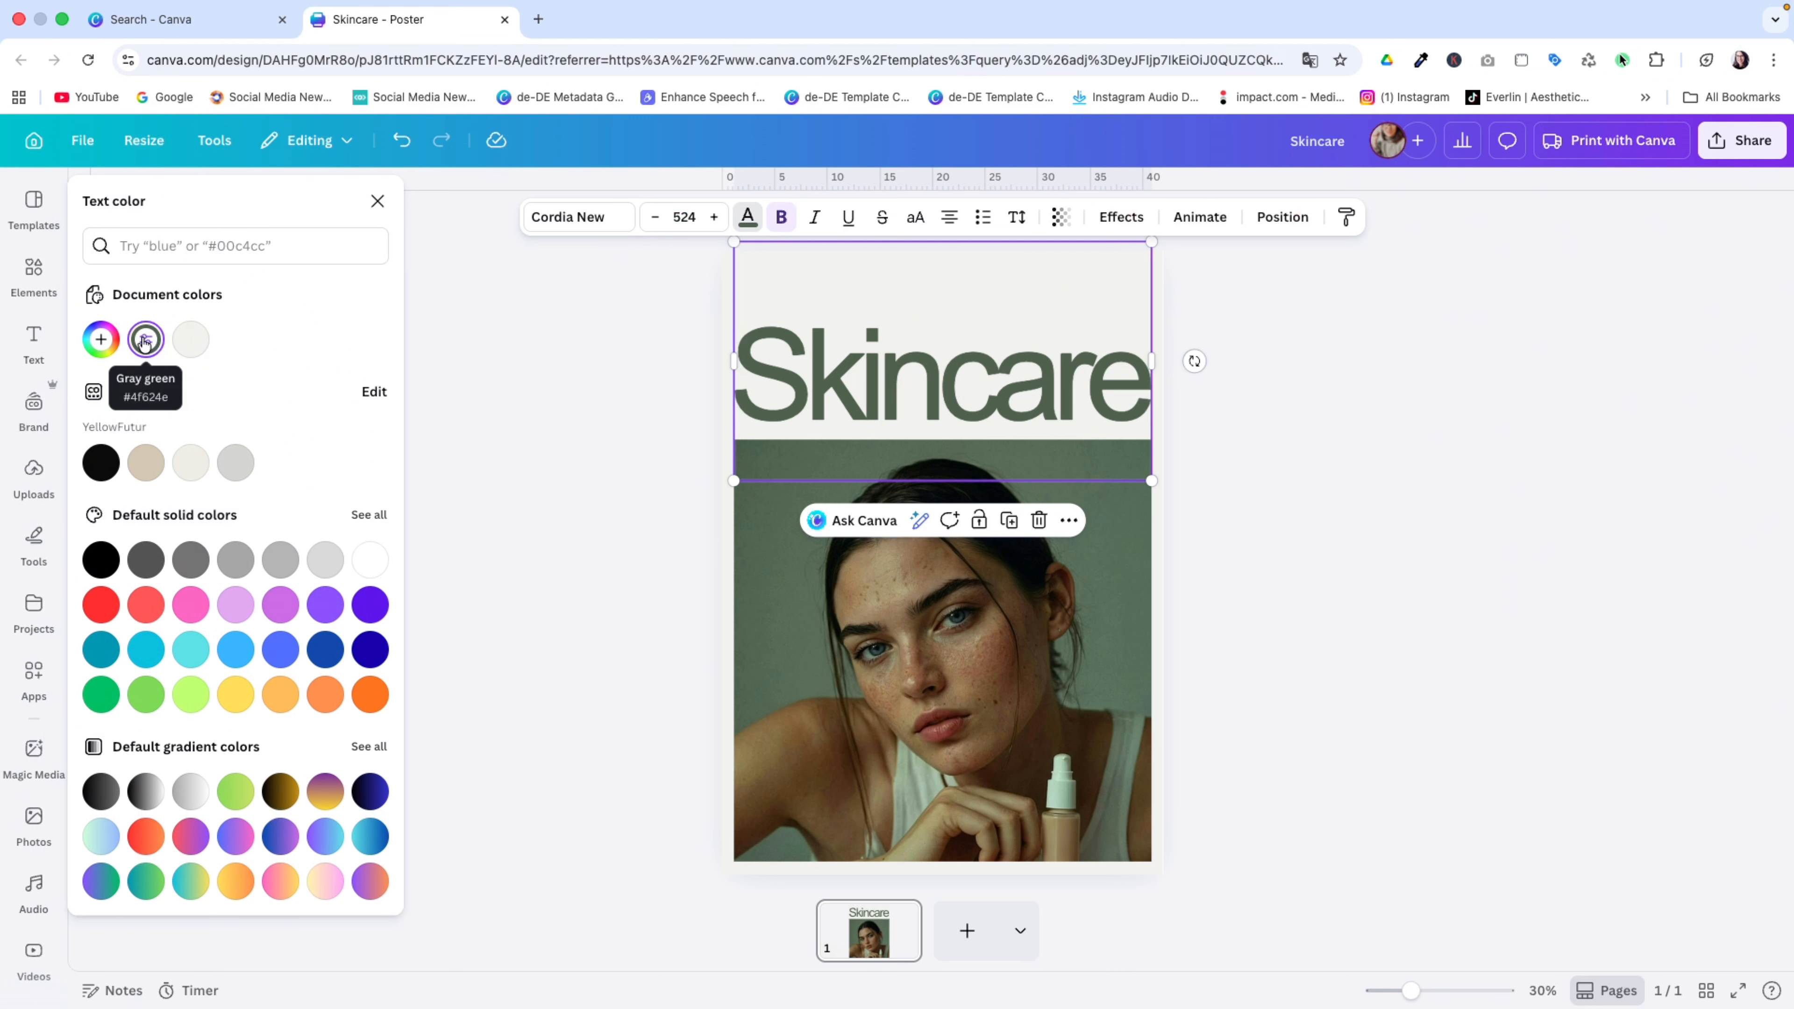
Step: Apply a gradient to the "Skincare" heading from #4F624E to #5B755E, sampling the second colour from the photo's green background
click(143, 341)
click(143, 340)
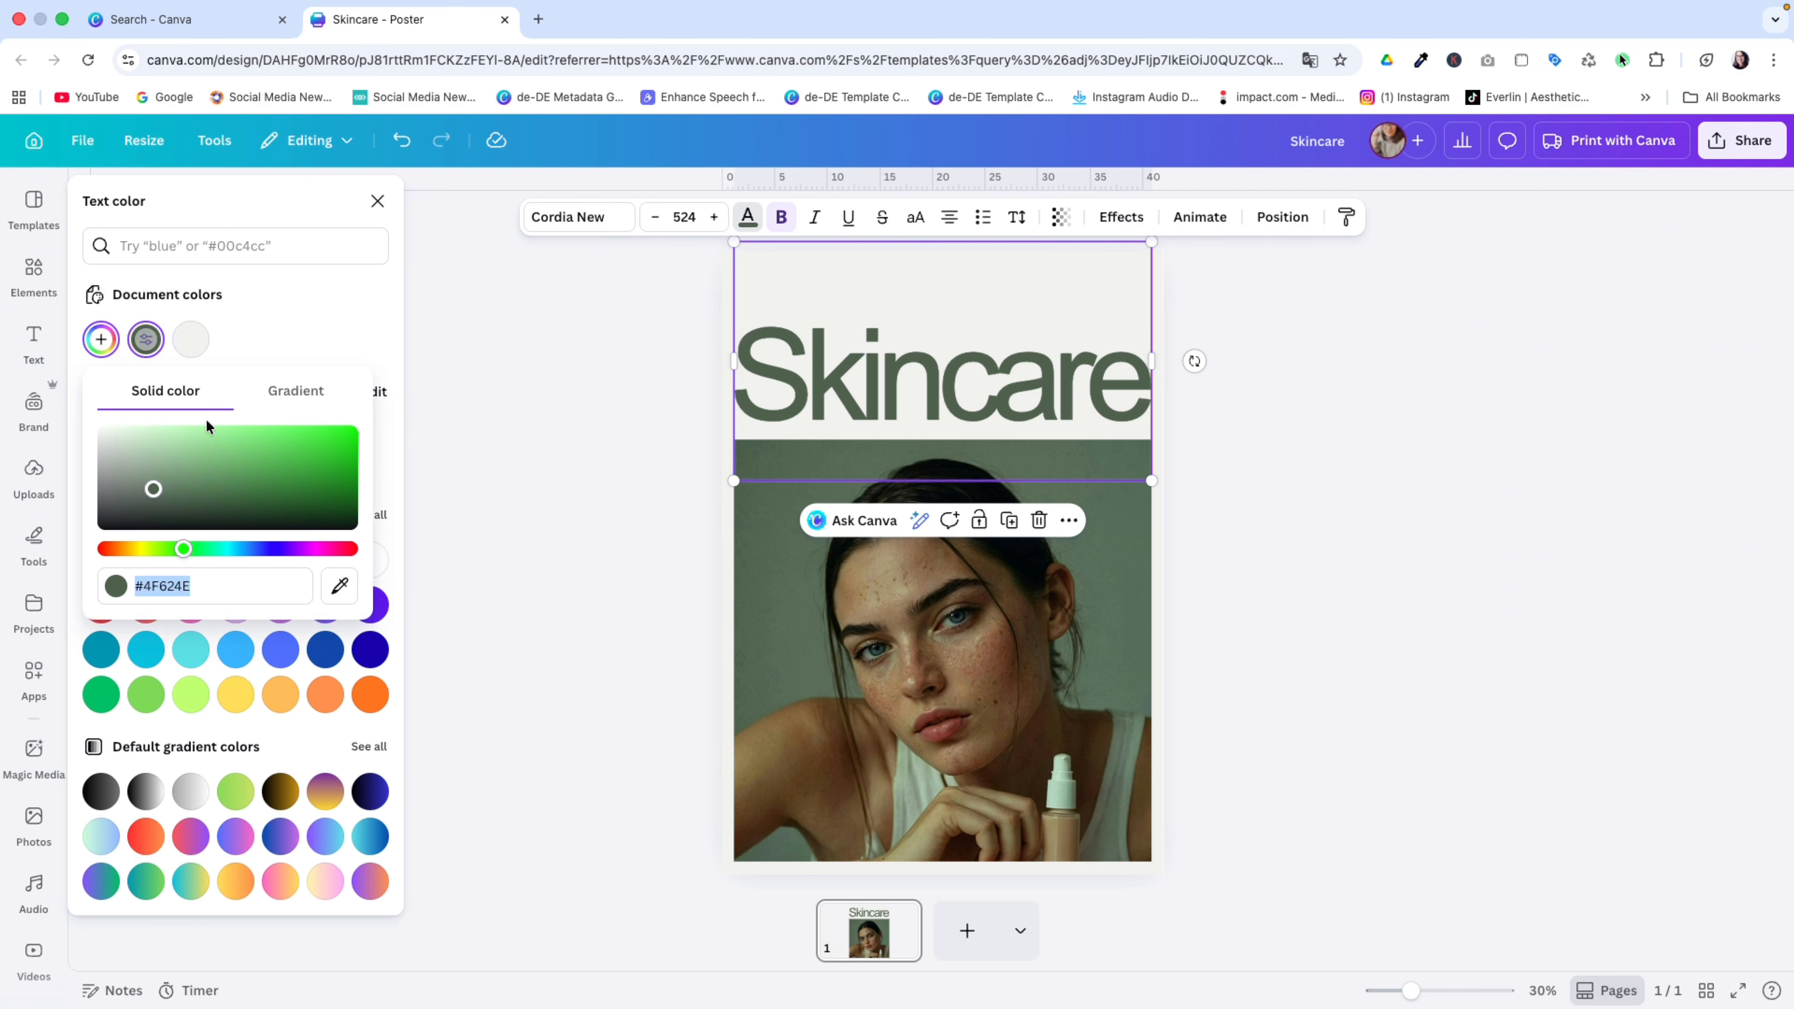
click(300, 395)
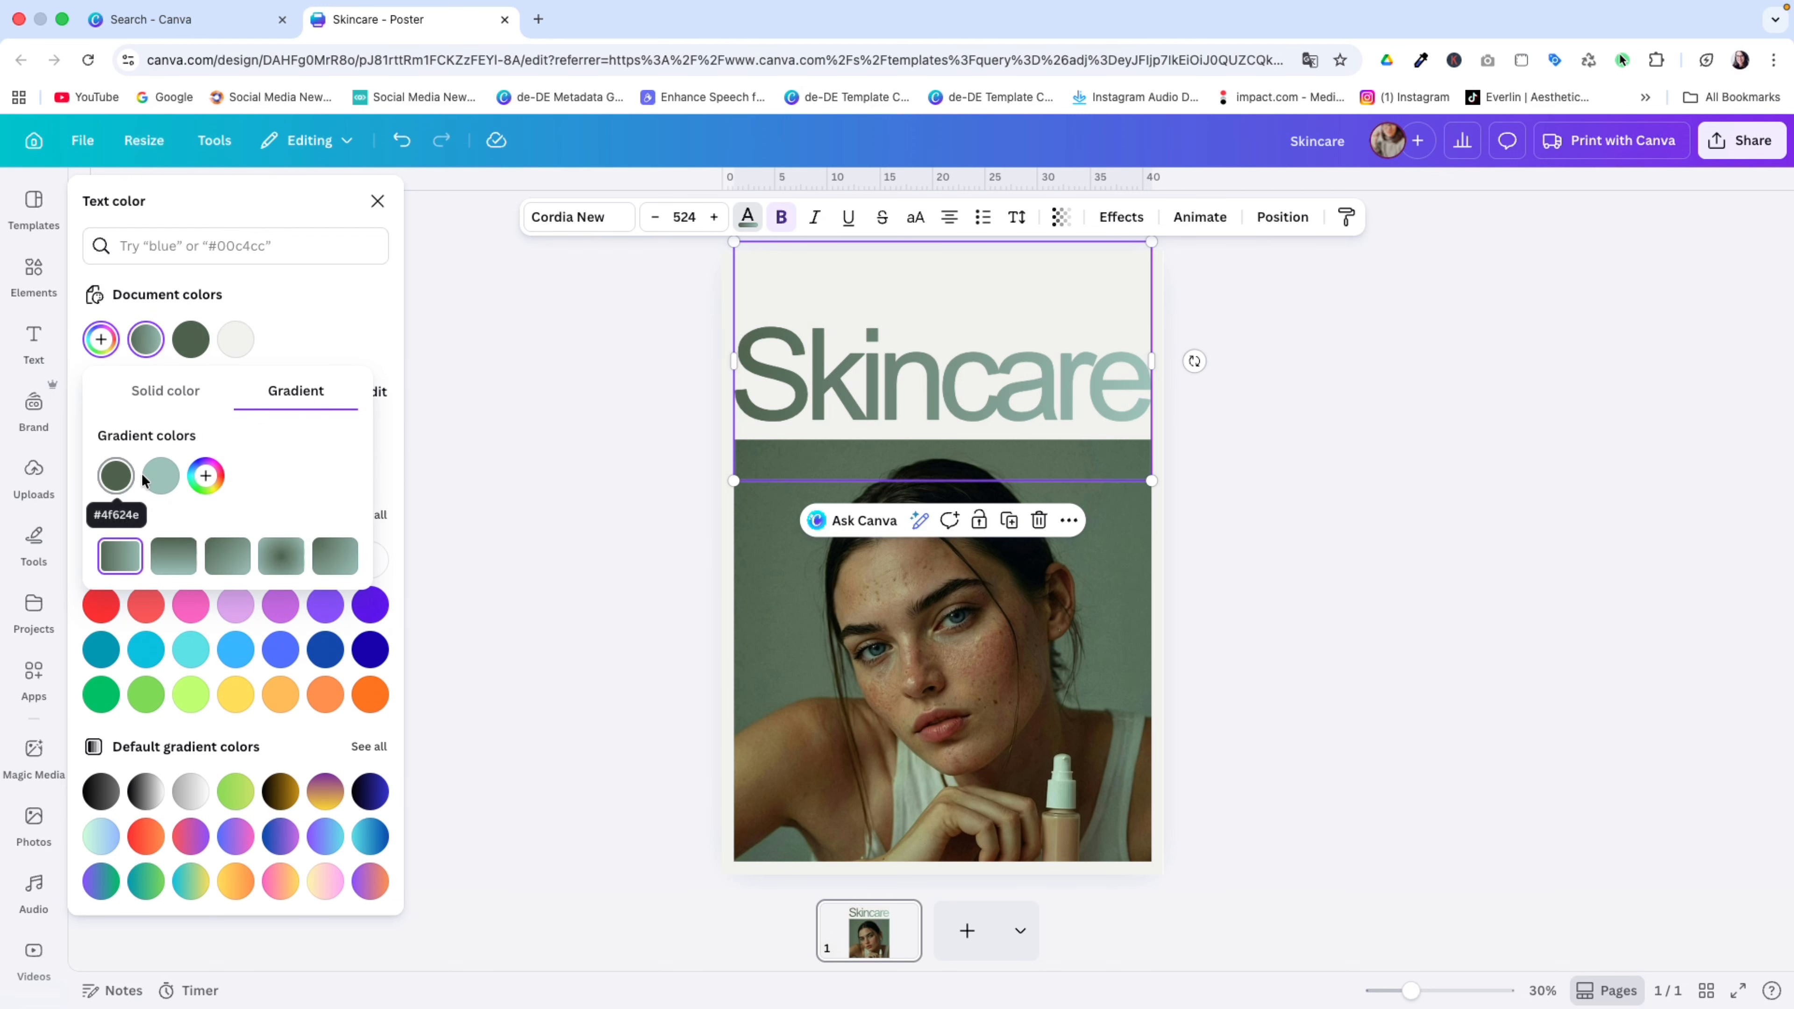
click(162, 476)
click(399, 705)
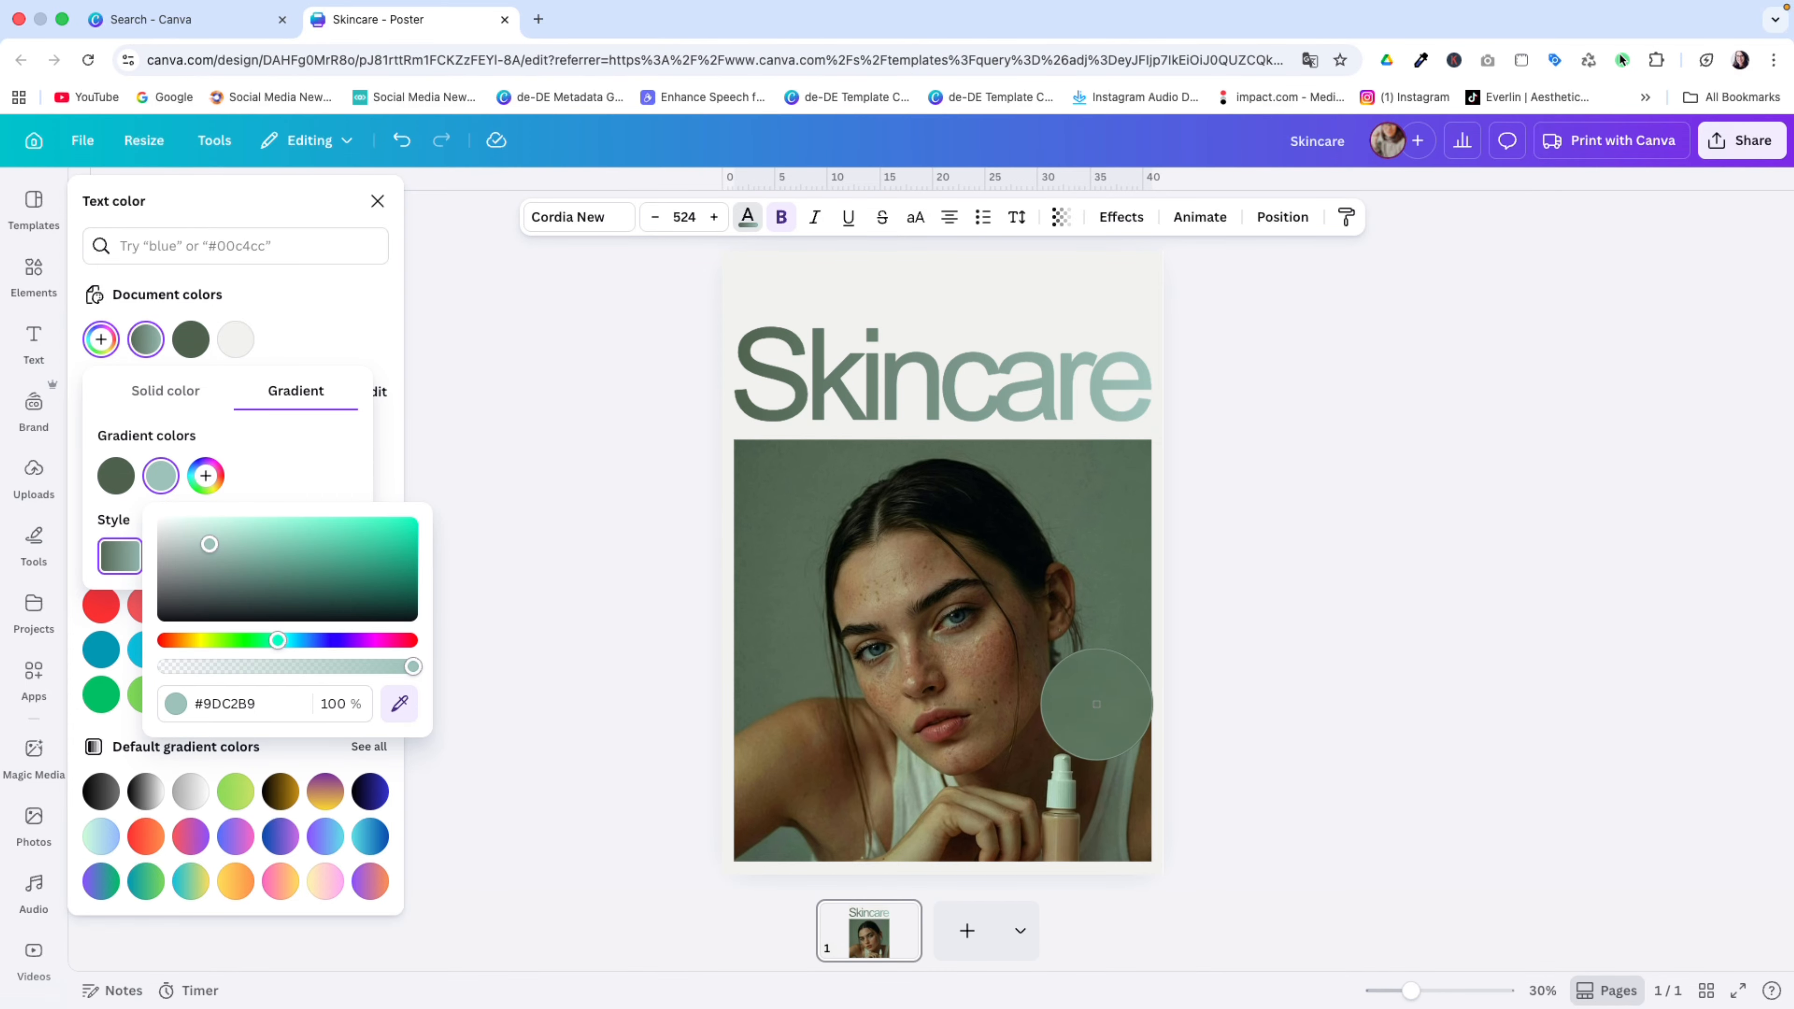
click(1096, 704)
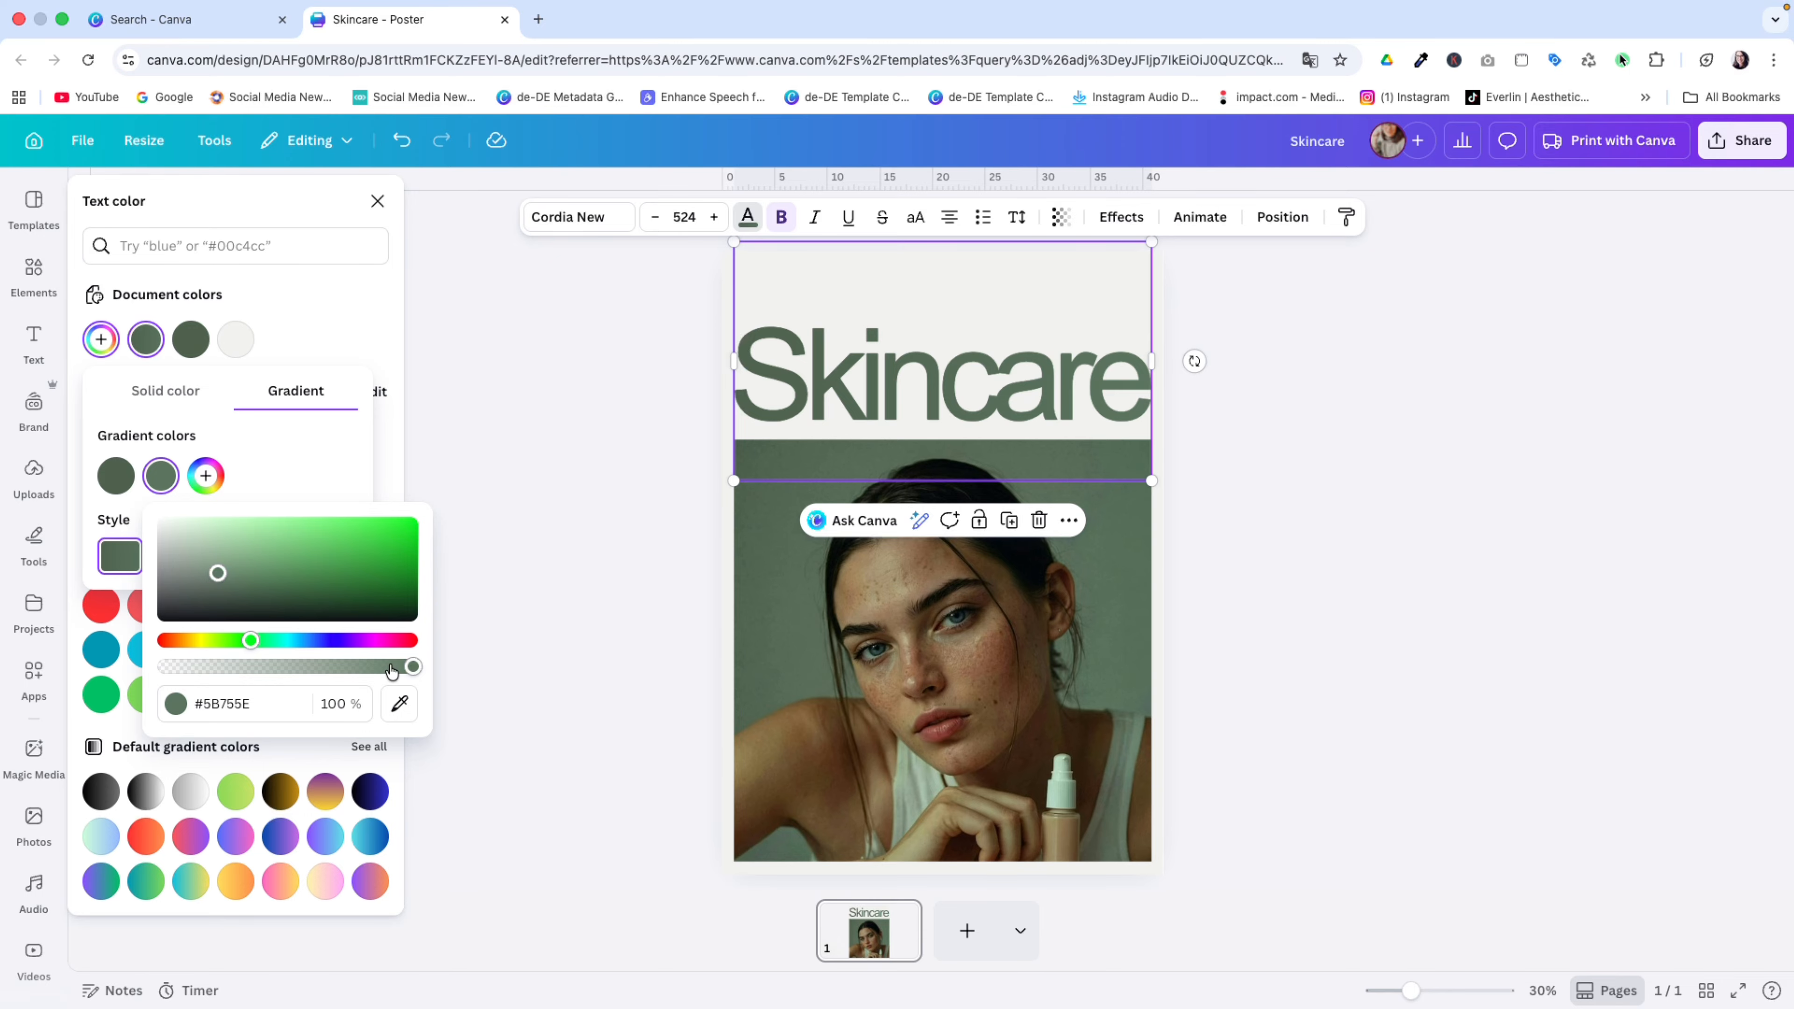
Step: Set the opacity of the heading gradient's second colour to 87%
drag(411, 665, 382, 670)
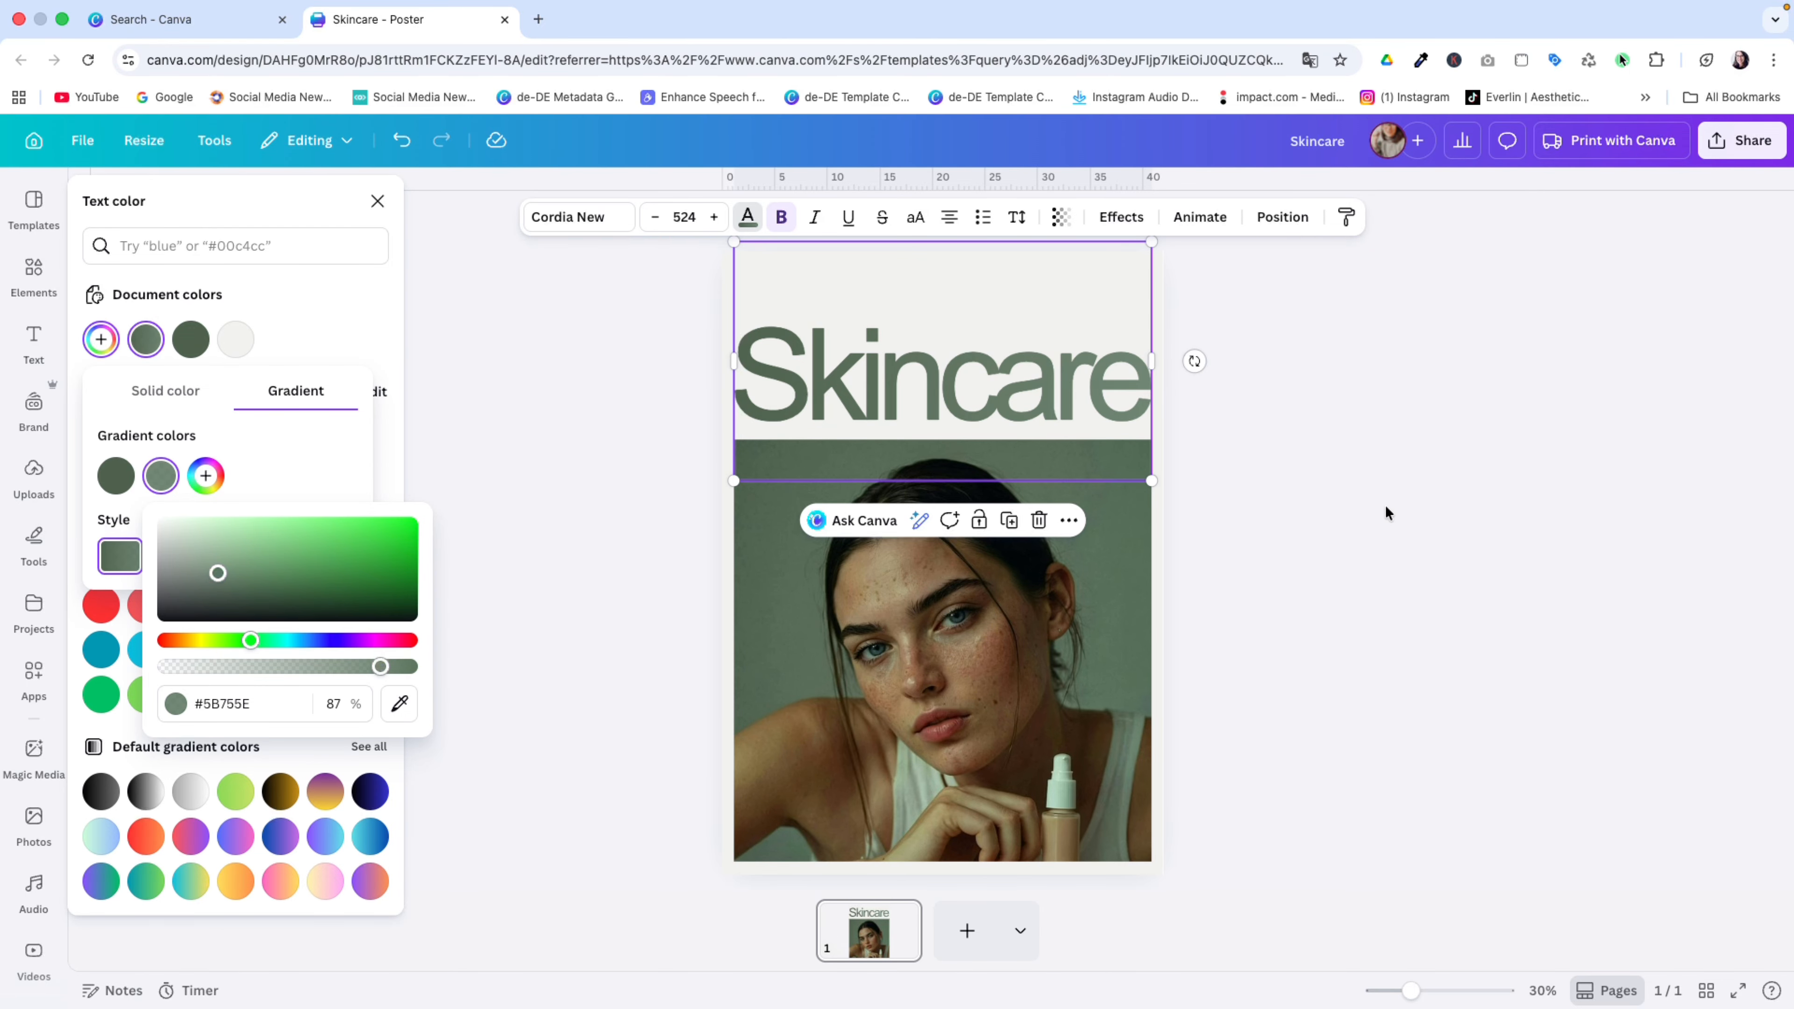
click(1207, 452)
click(1208, 452)
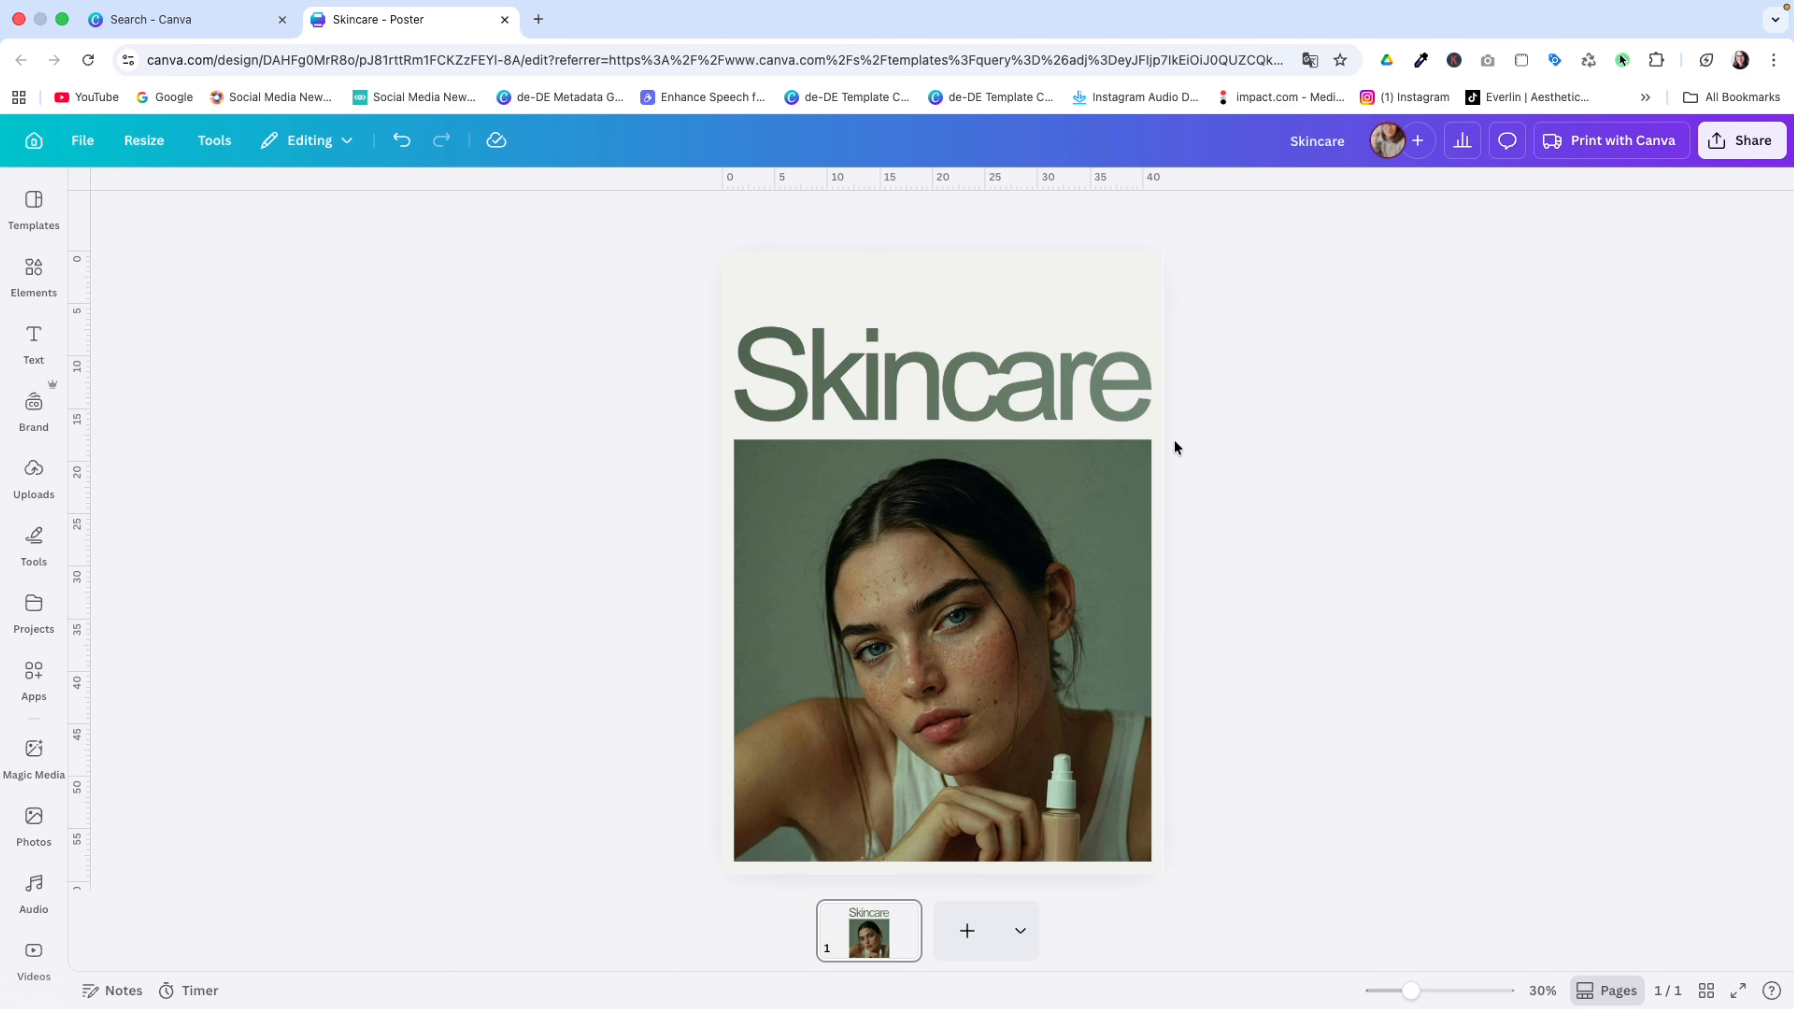
Step: Crop the portrait photo's upper edge down to the hairline and move the "Skincare" heading down to rest directly on it
drag(1096, 399, 1102, 412)
click(1383, 512)
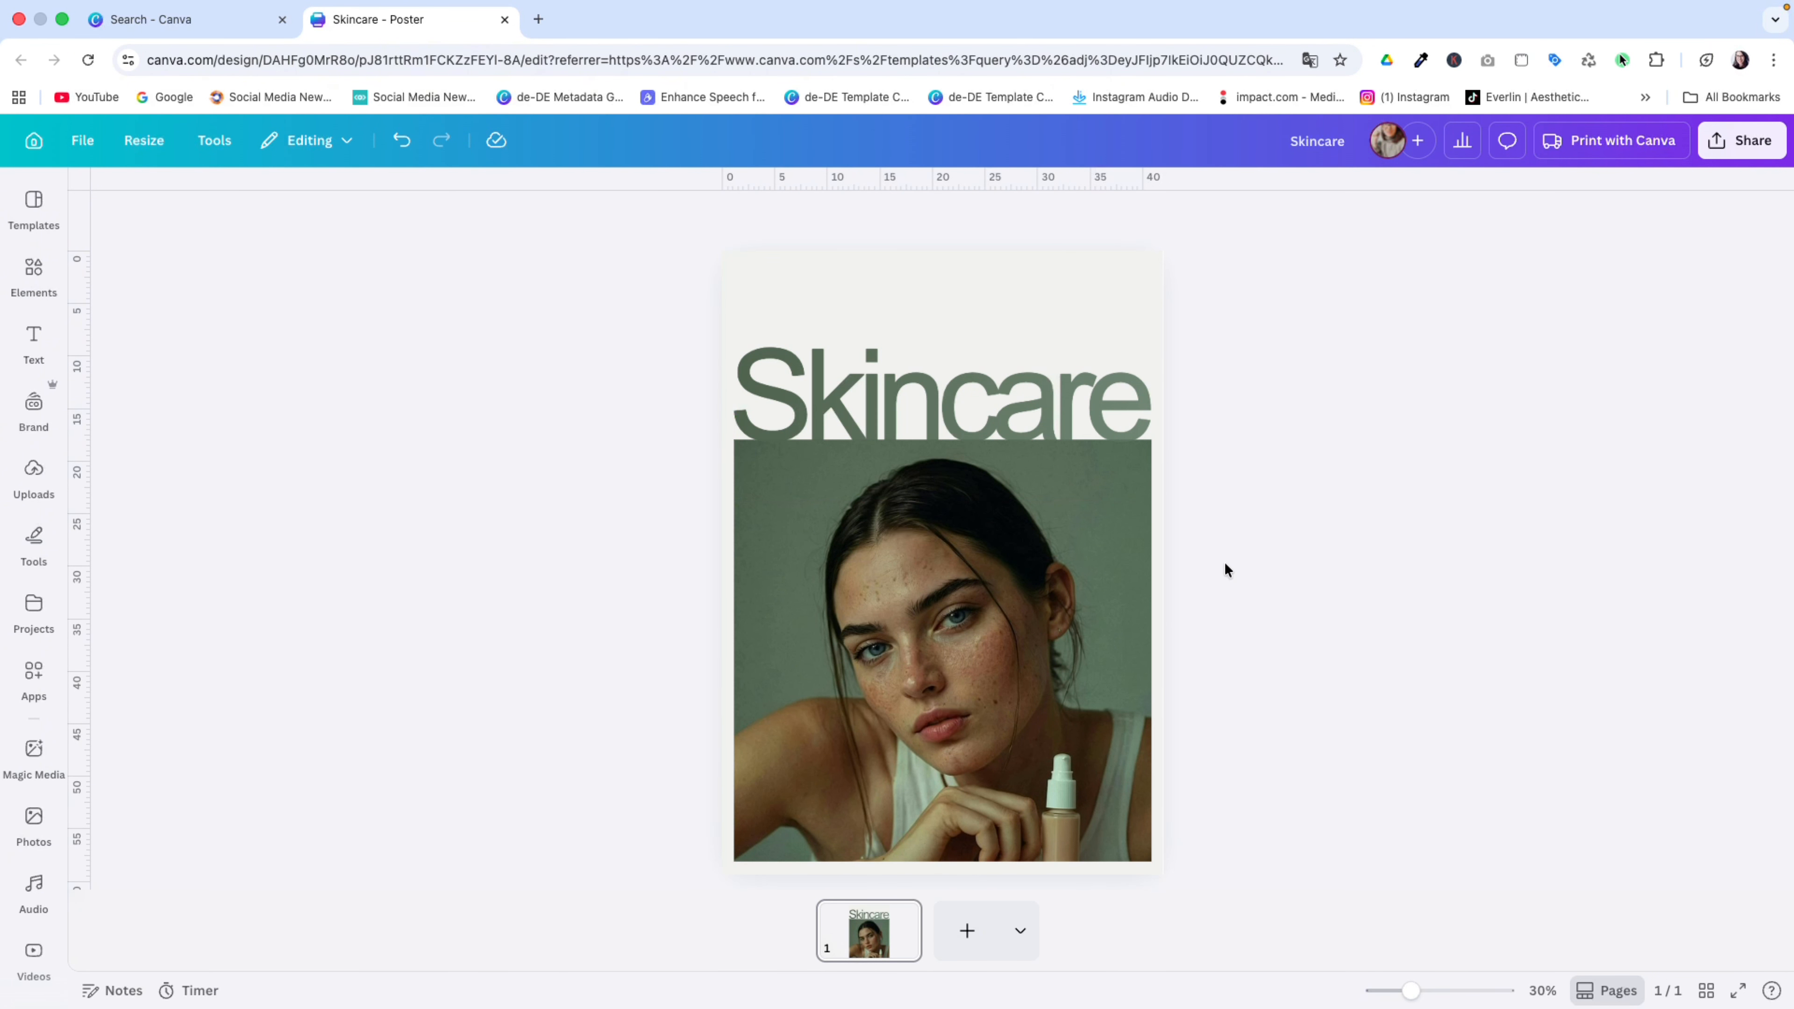
click(953, 441)
drag(952, 441, 953, 488)
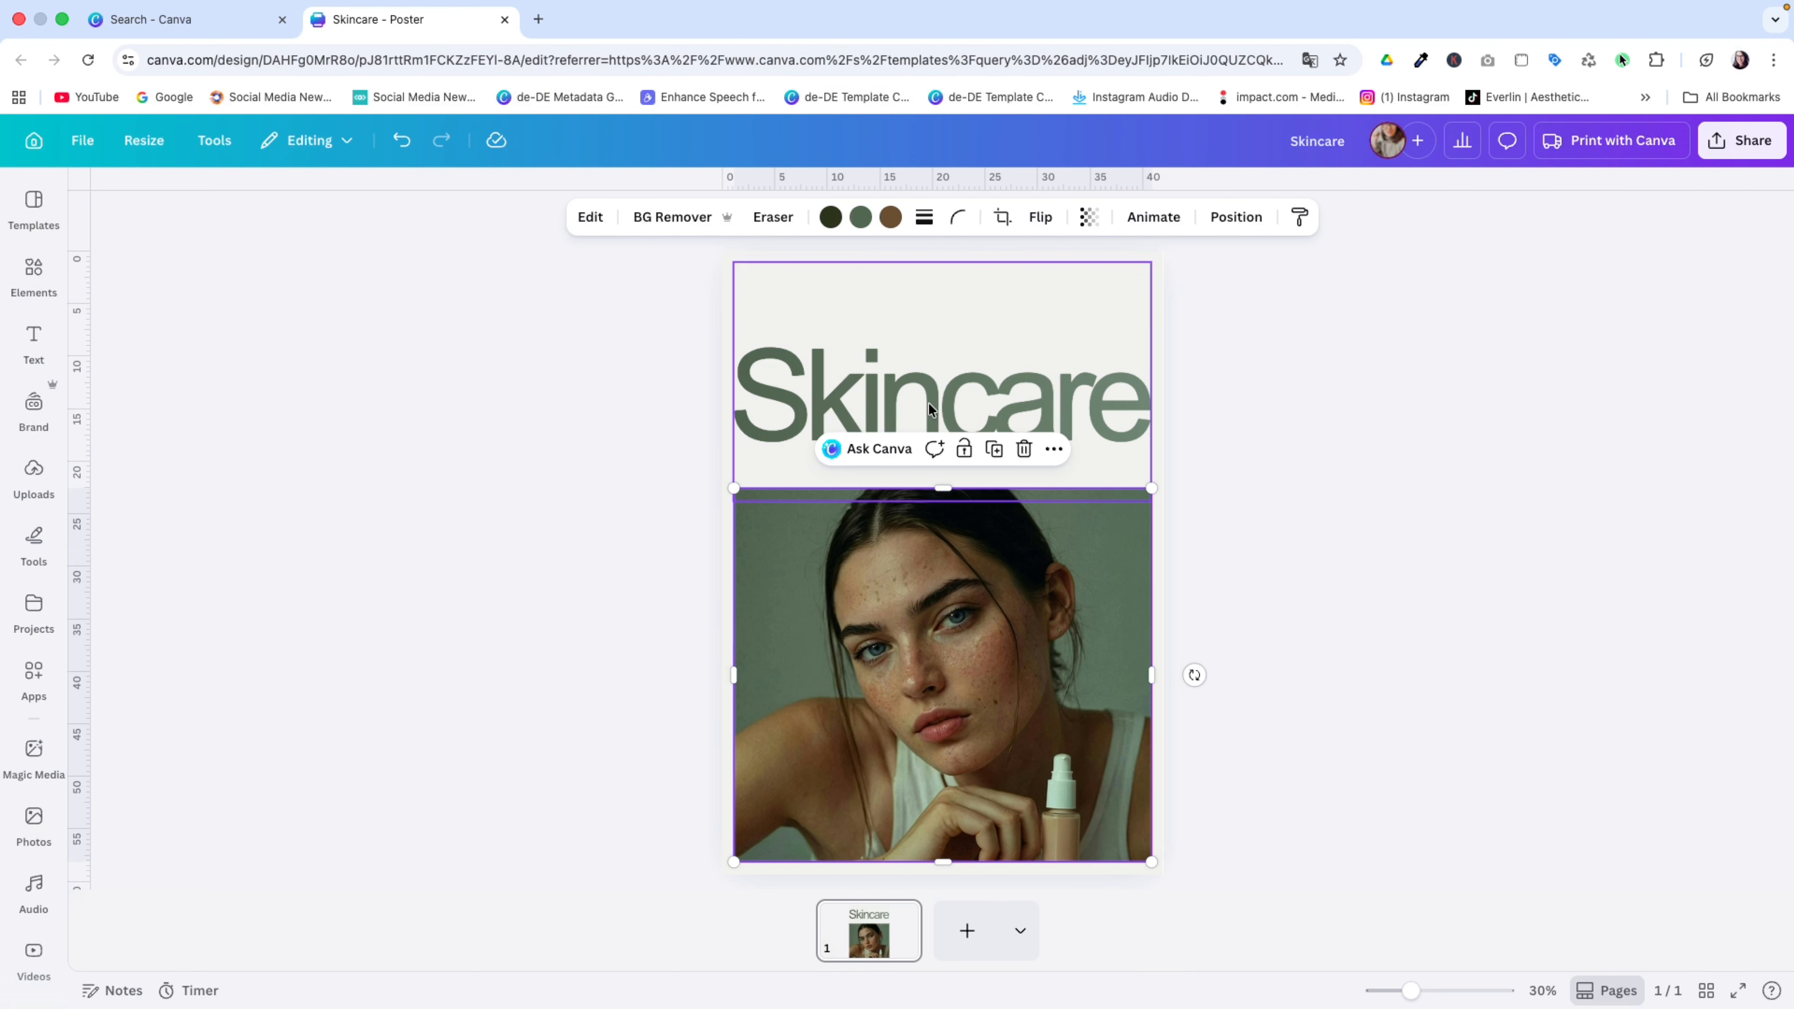
click(930, 400)
drag(934, 399, 935, 445)
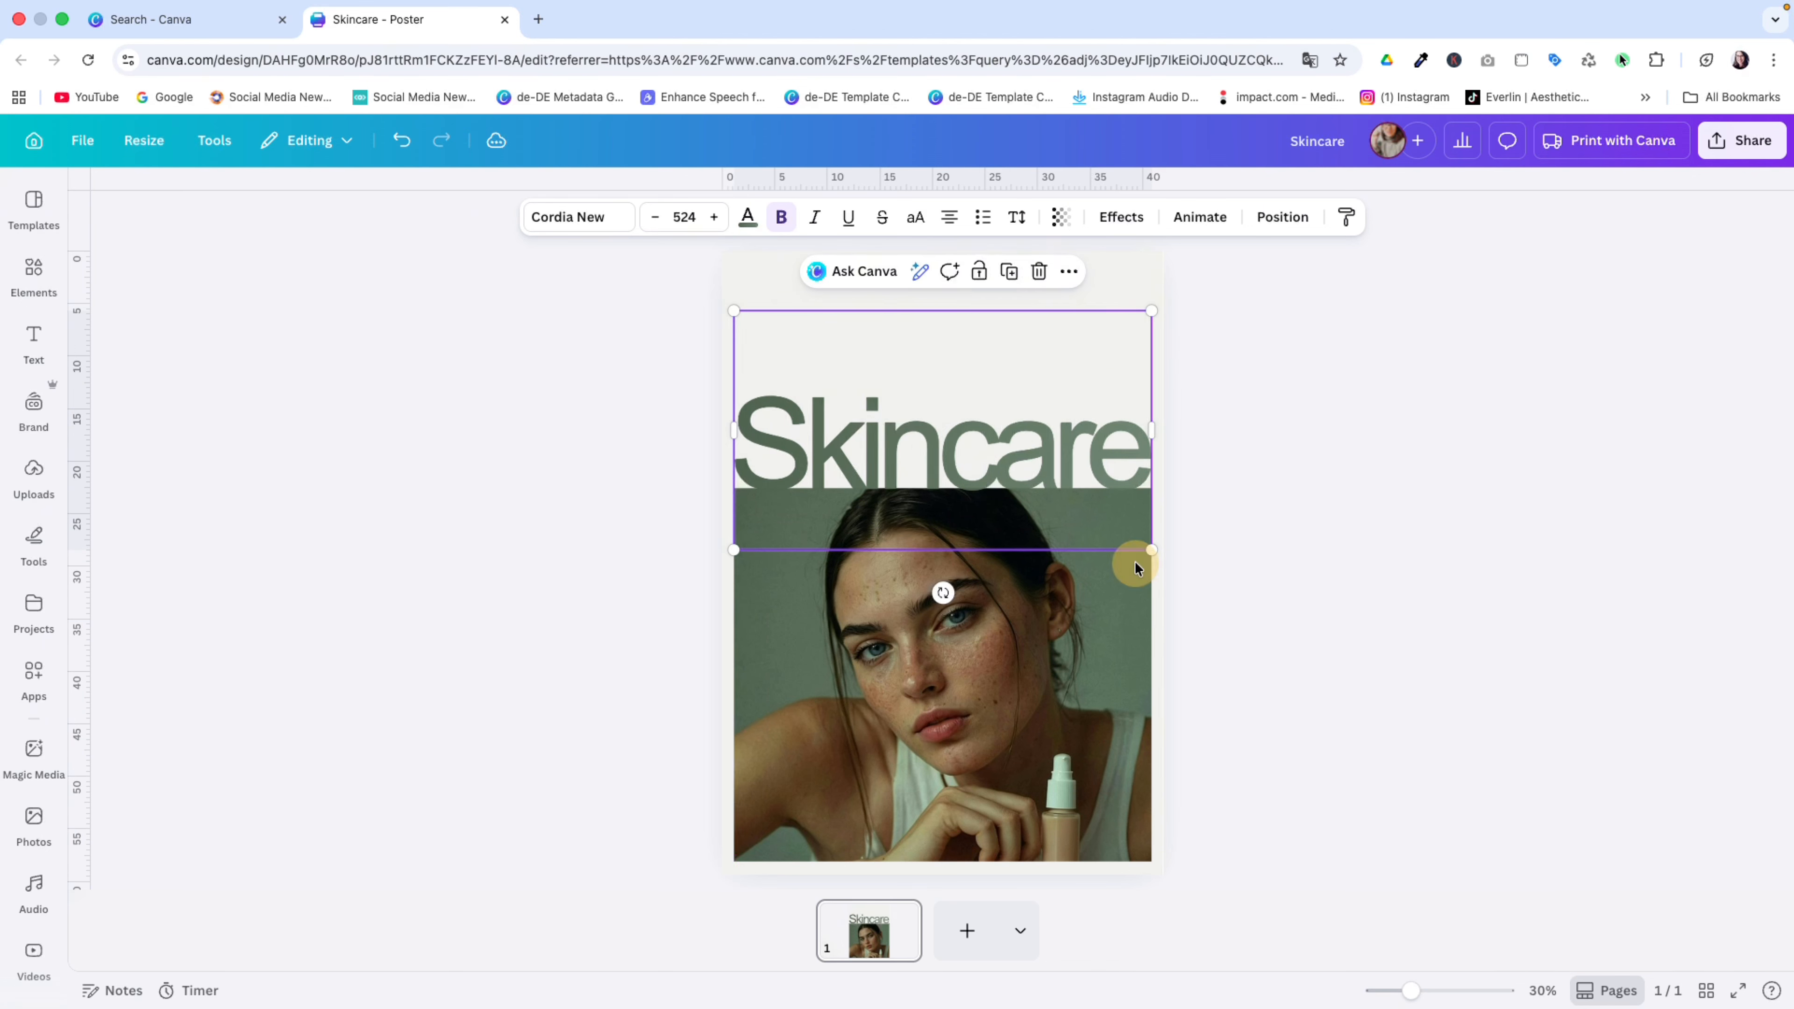
click(1068, 622)
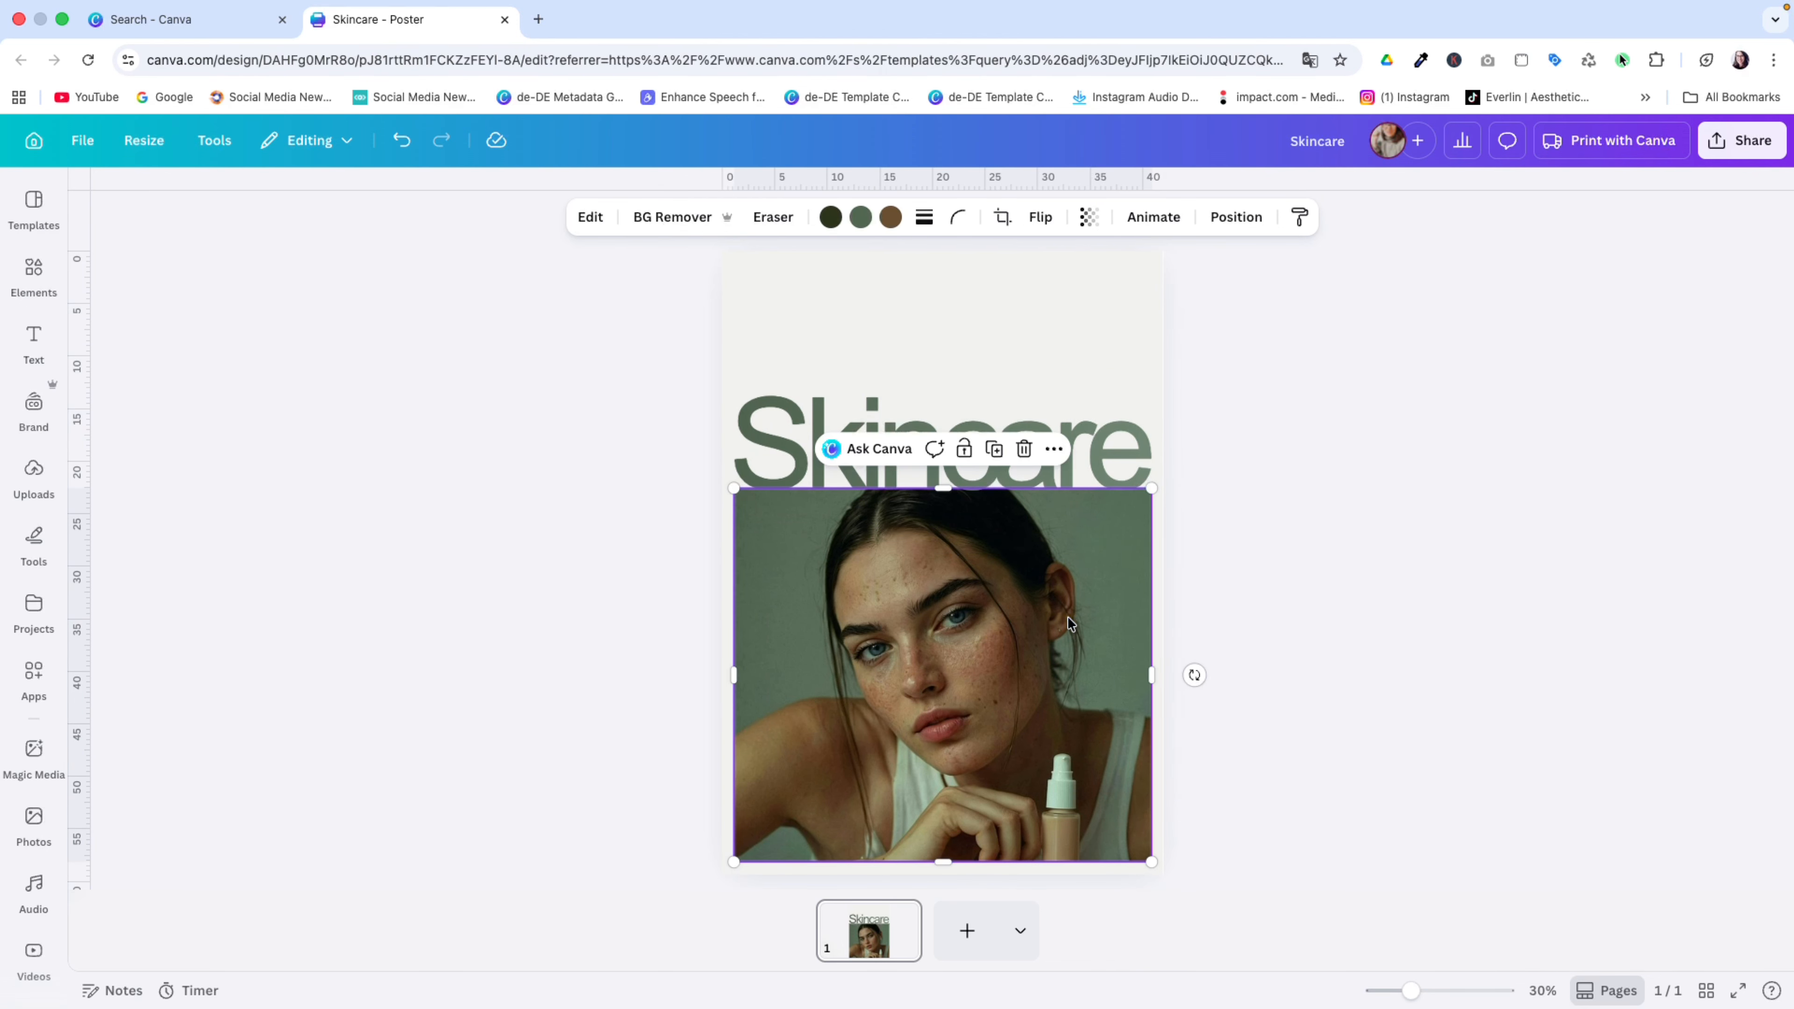
click(1326, 570)
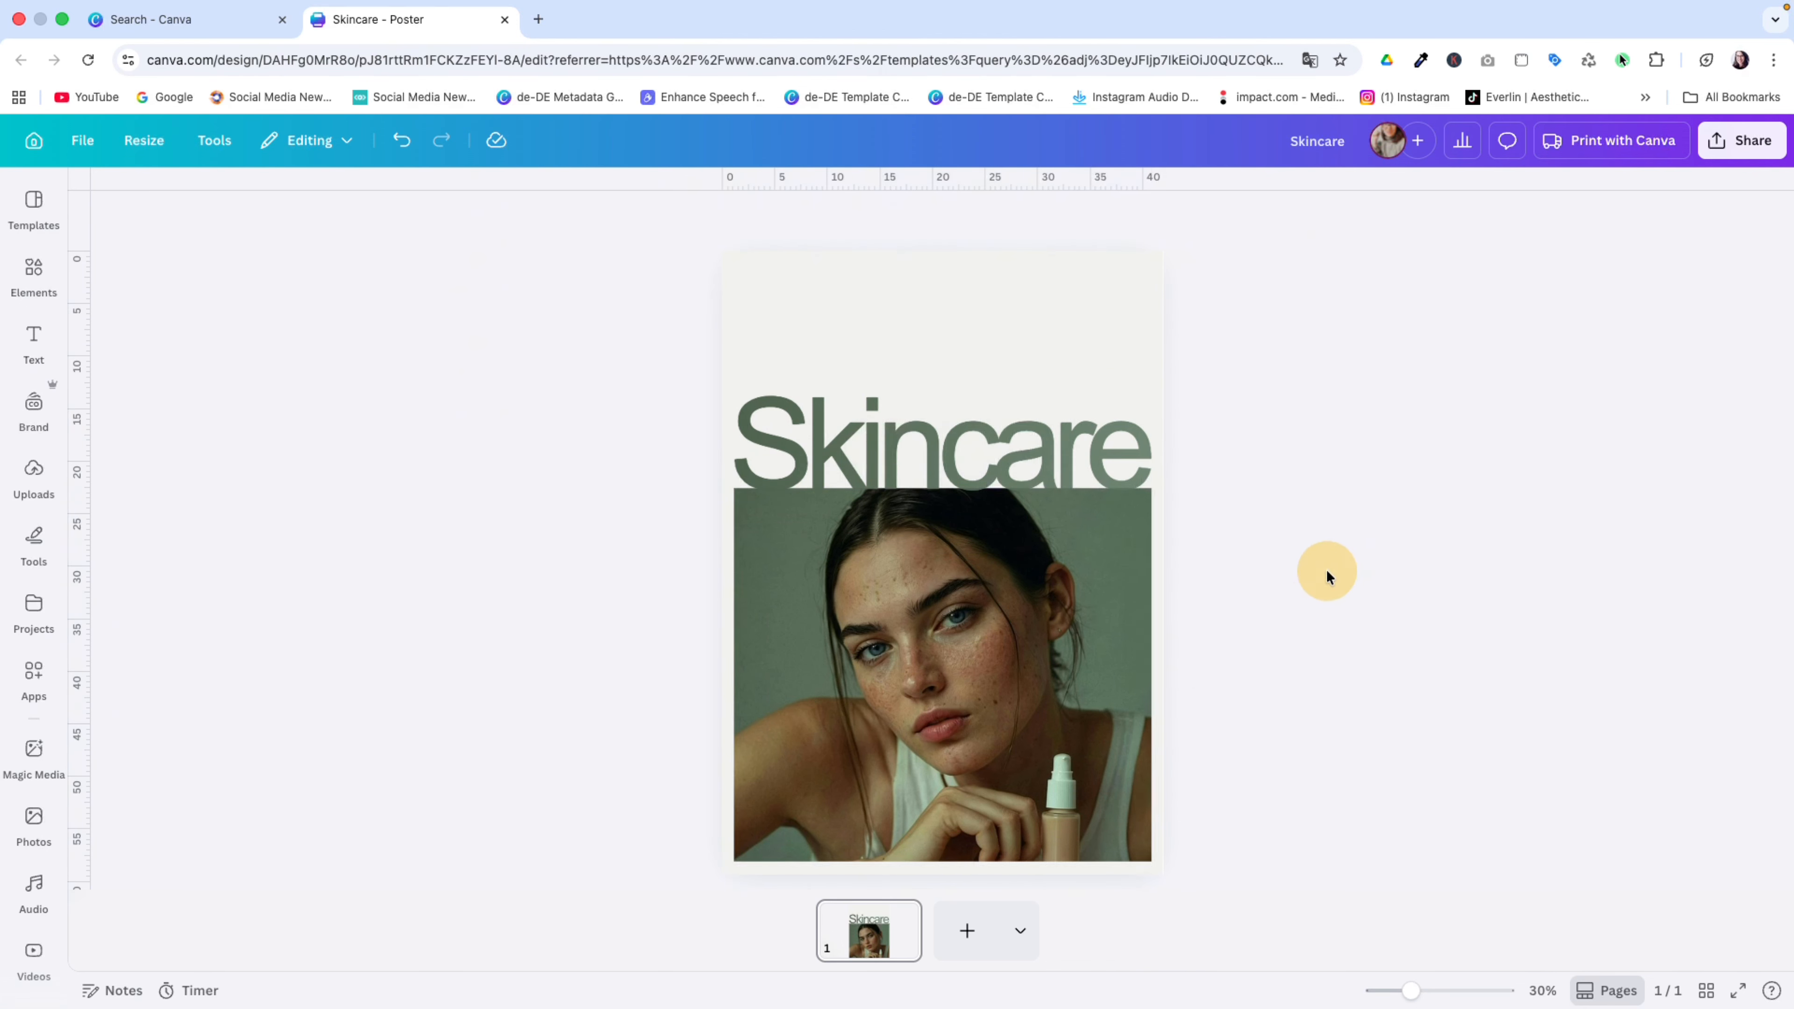
Step: Overlay the portrait with a background-removed duplicate, its crop extended upward so the top of the head overlaps the "Skincare" lettering
click(820, 588)
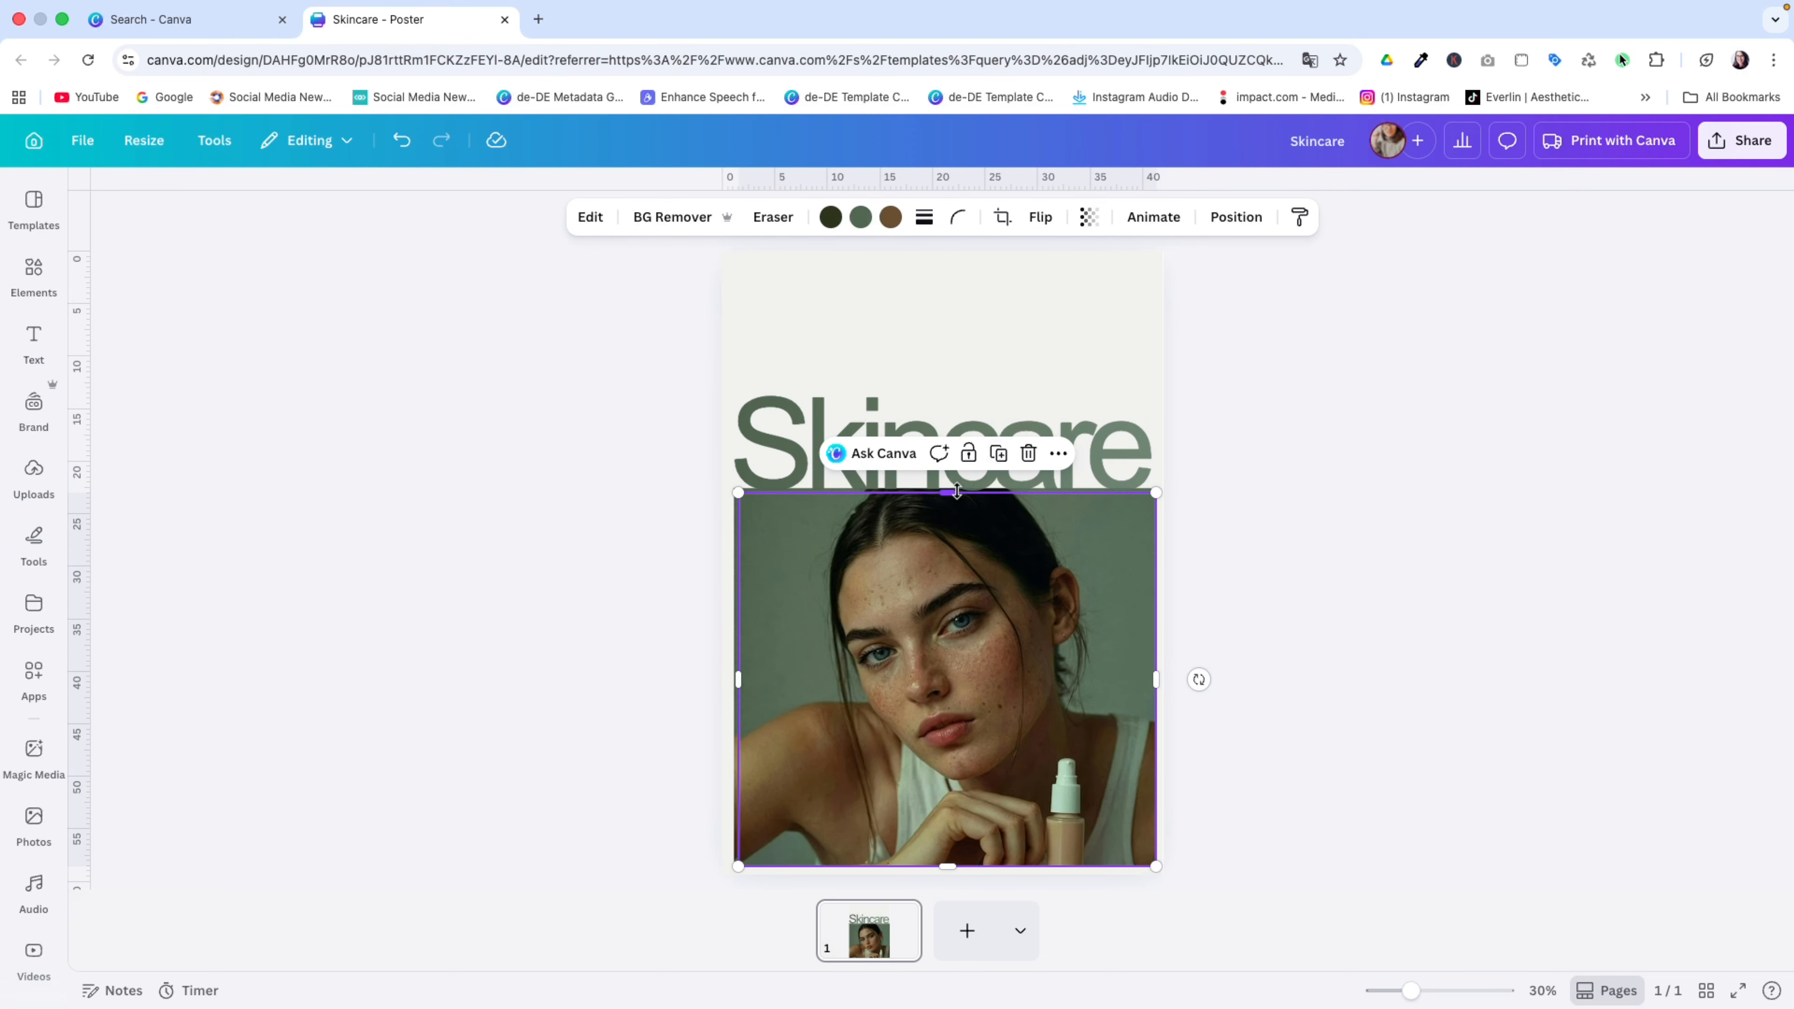
drag(959, 493, 962, 449)
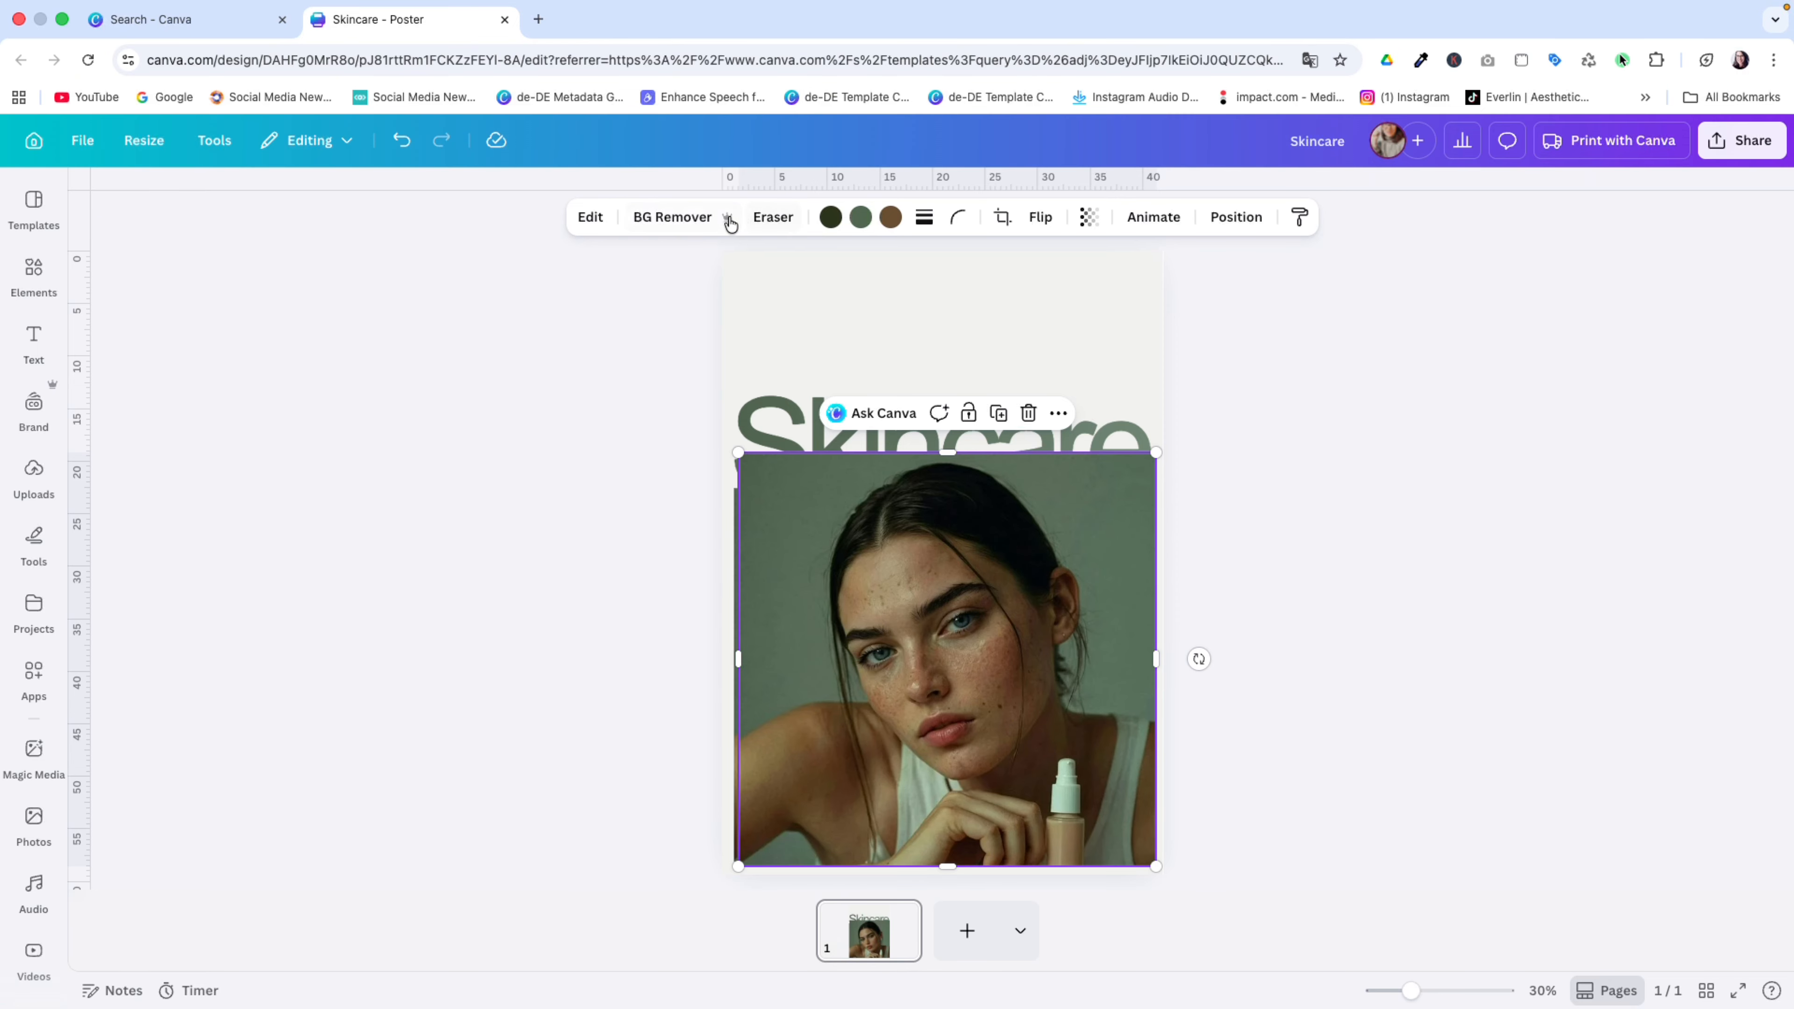
click(673, 219)
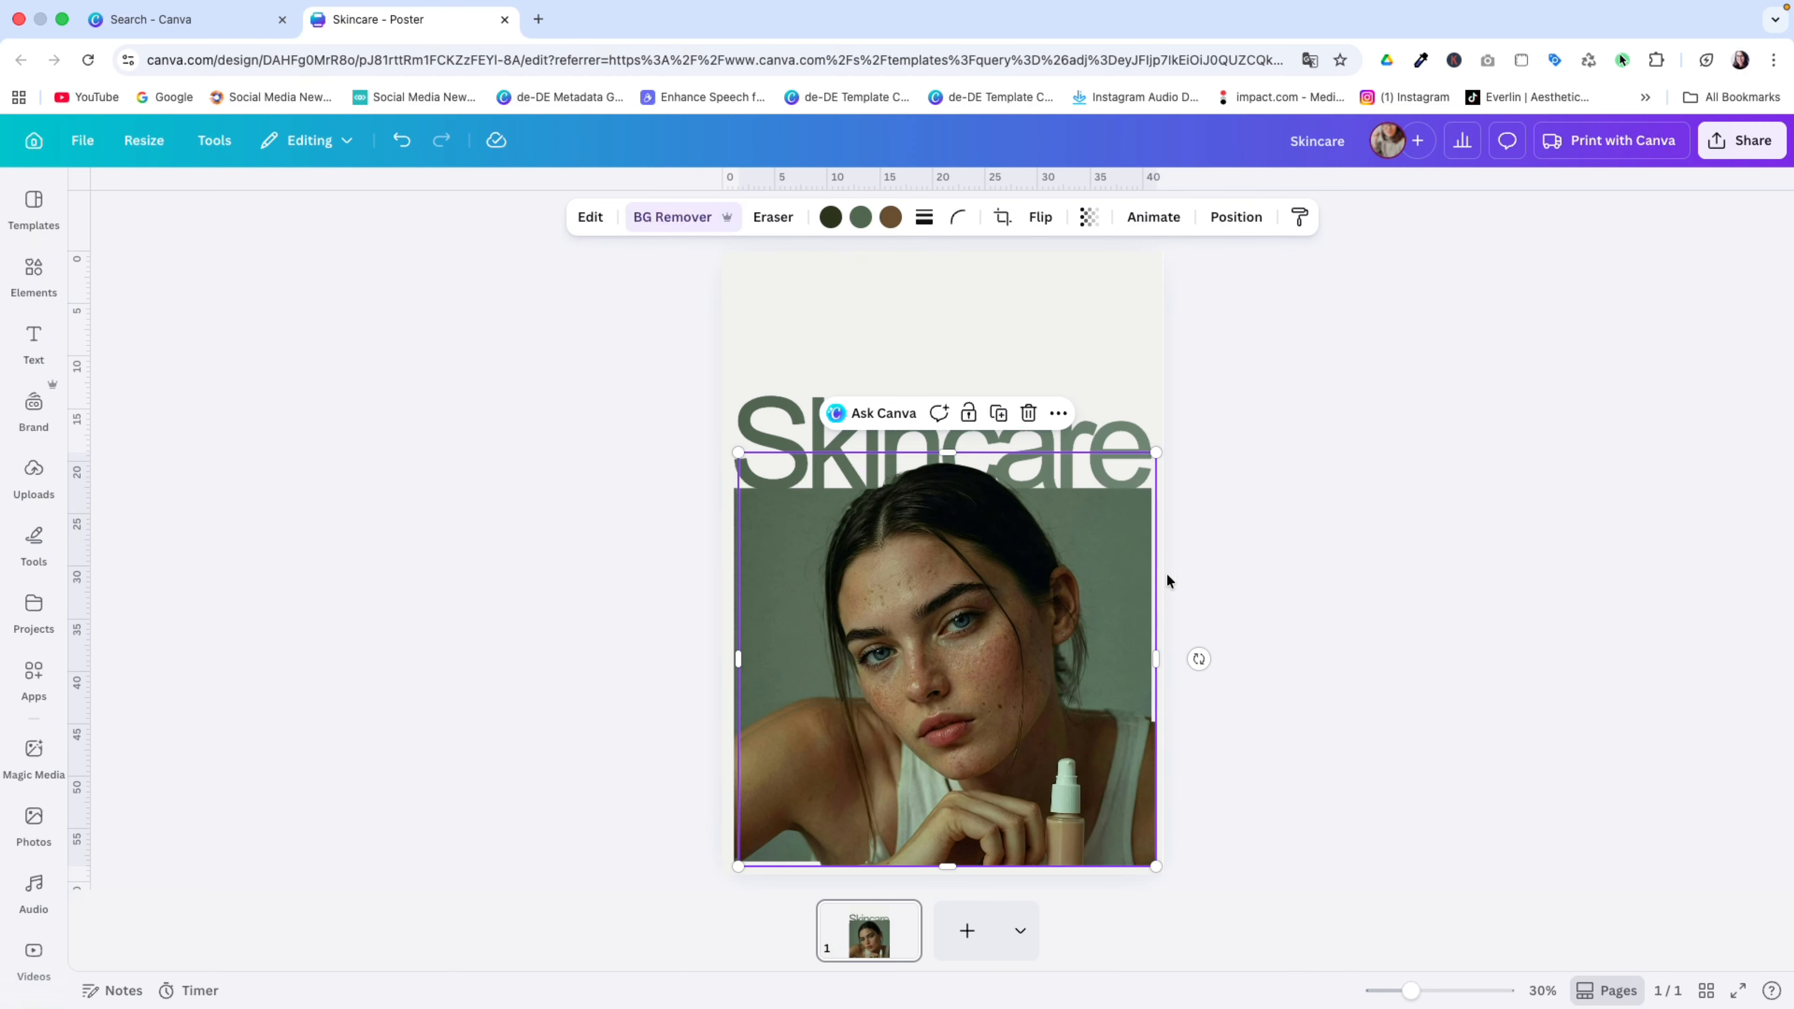
click(1232, 443)
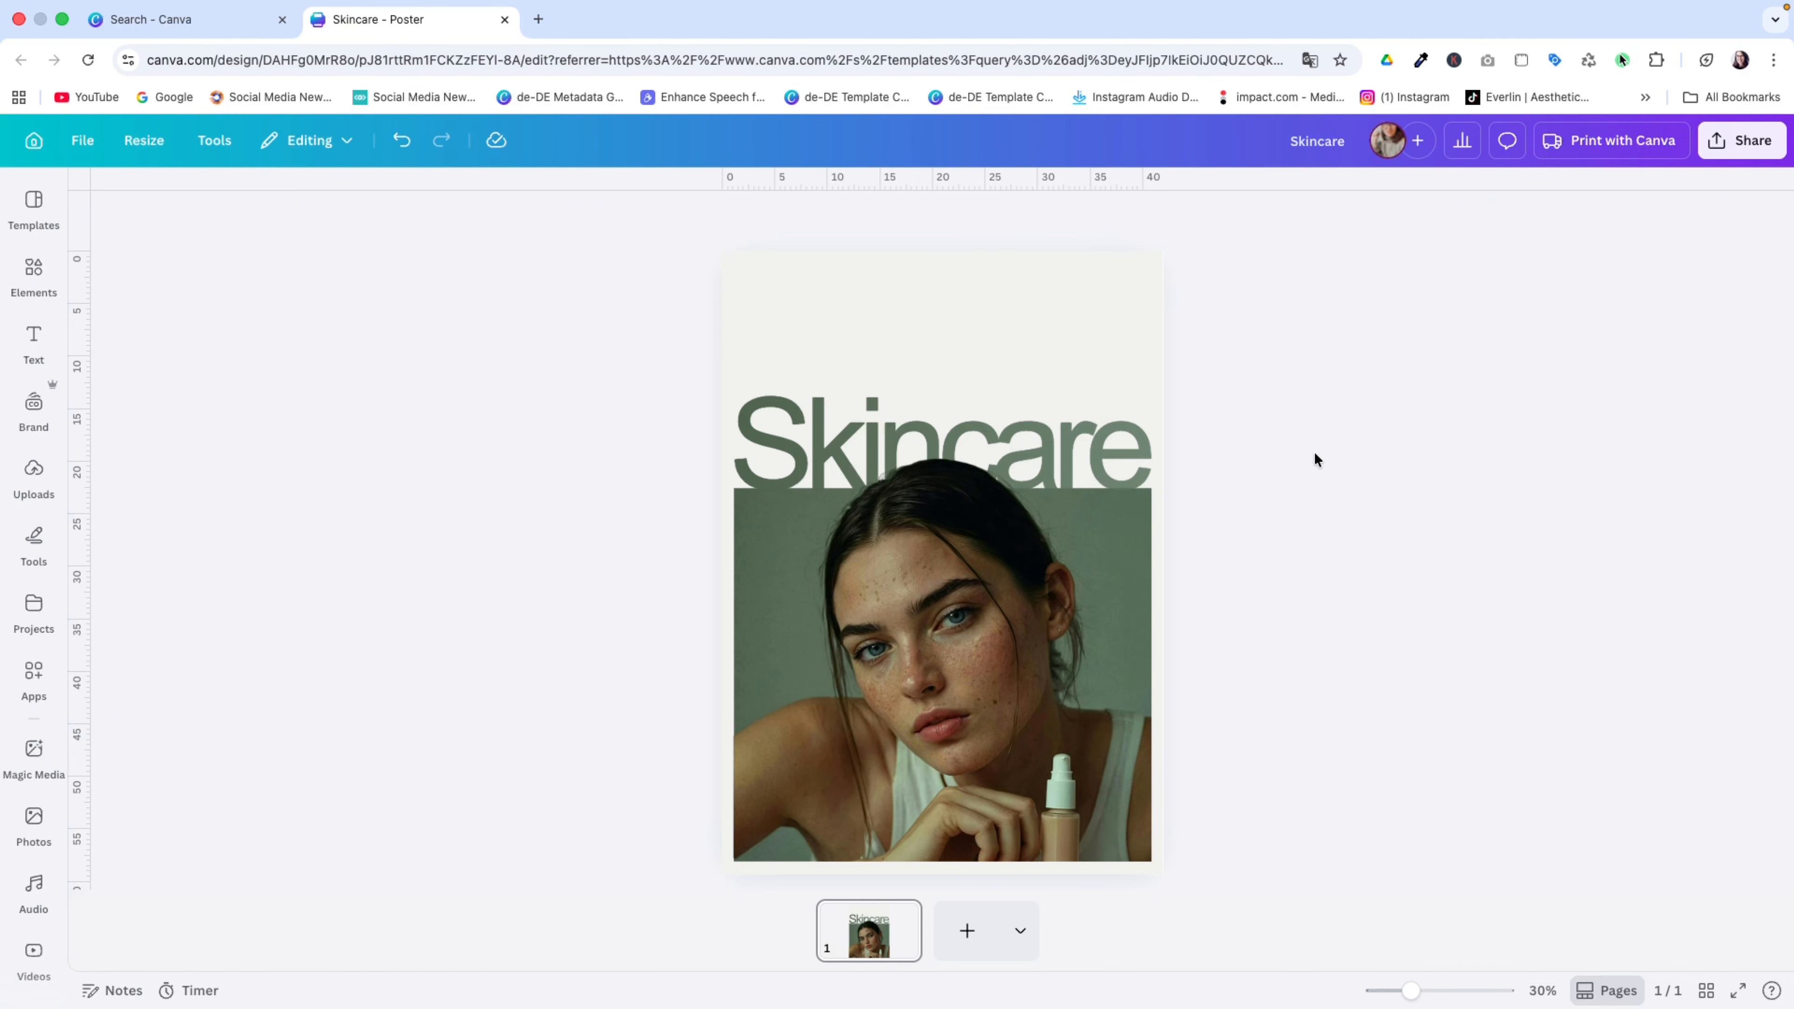
Step: Move the cutout portrait aside and shift the original photo up within its crop frame to show more of its lower part
click(910, 801)
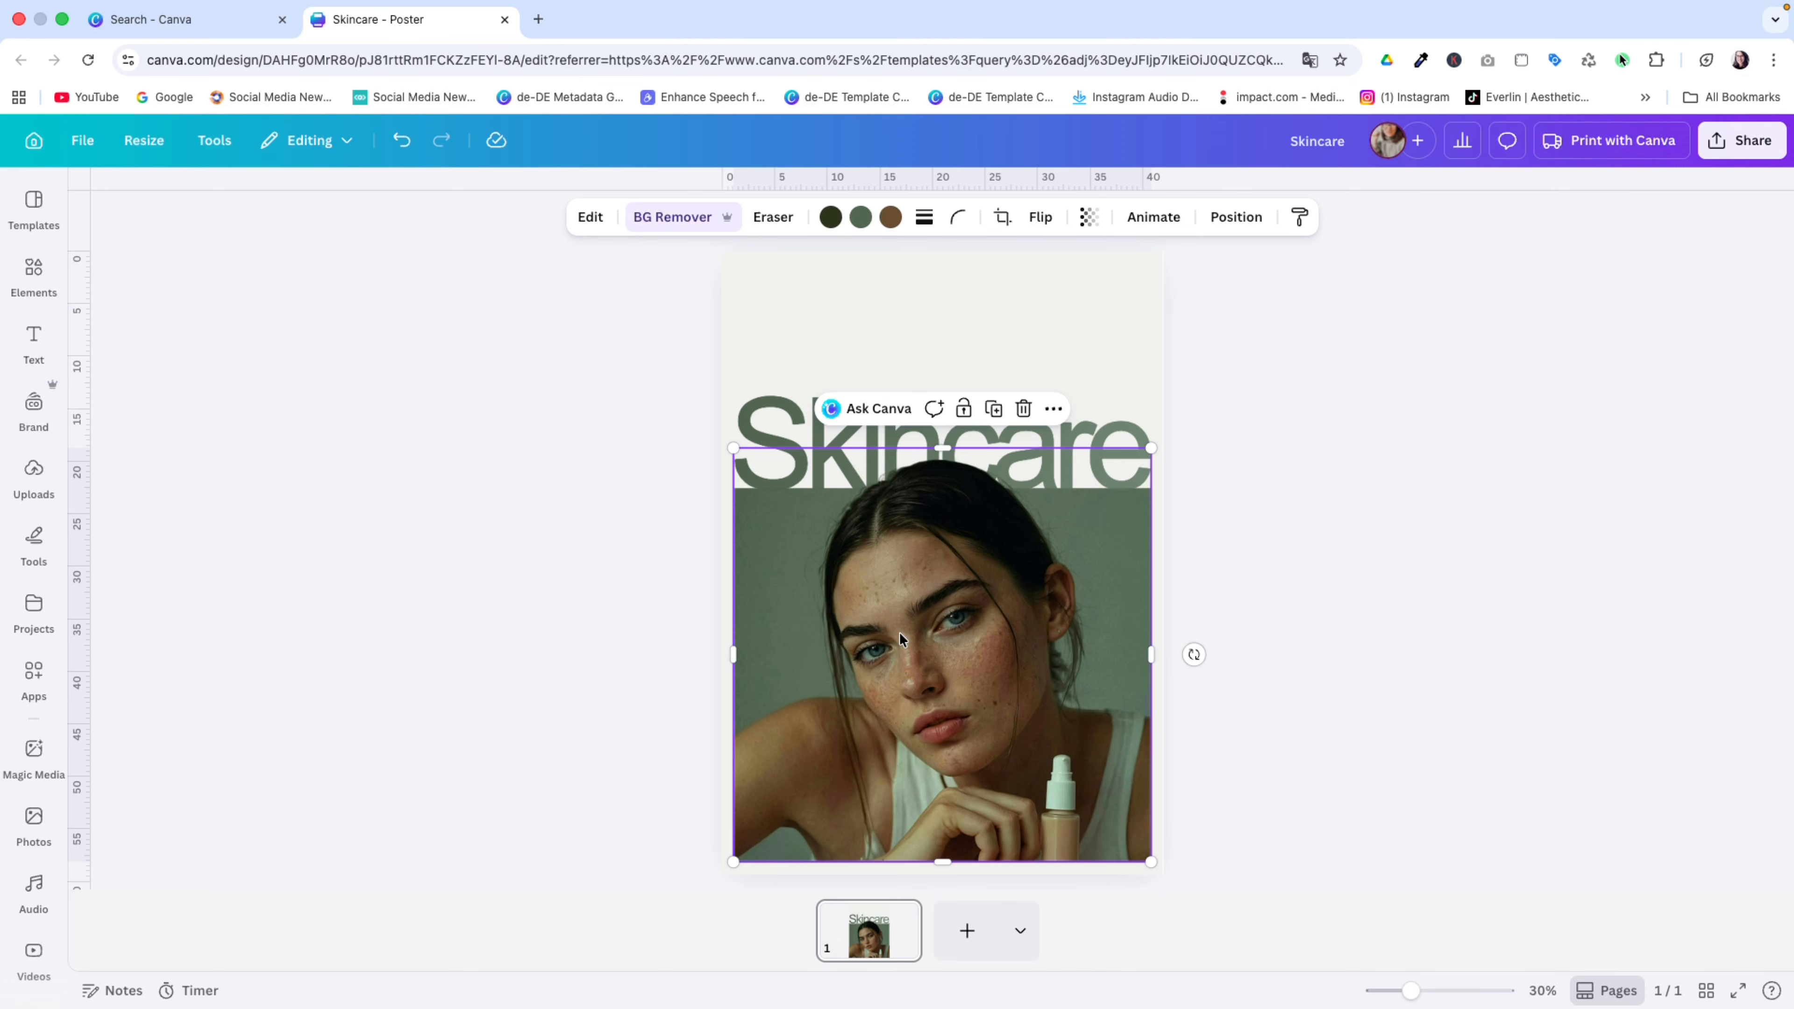
drag(900, 633, 1044, 645)
click(869, 678)
click(796, 668)
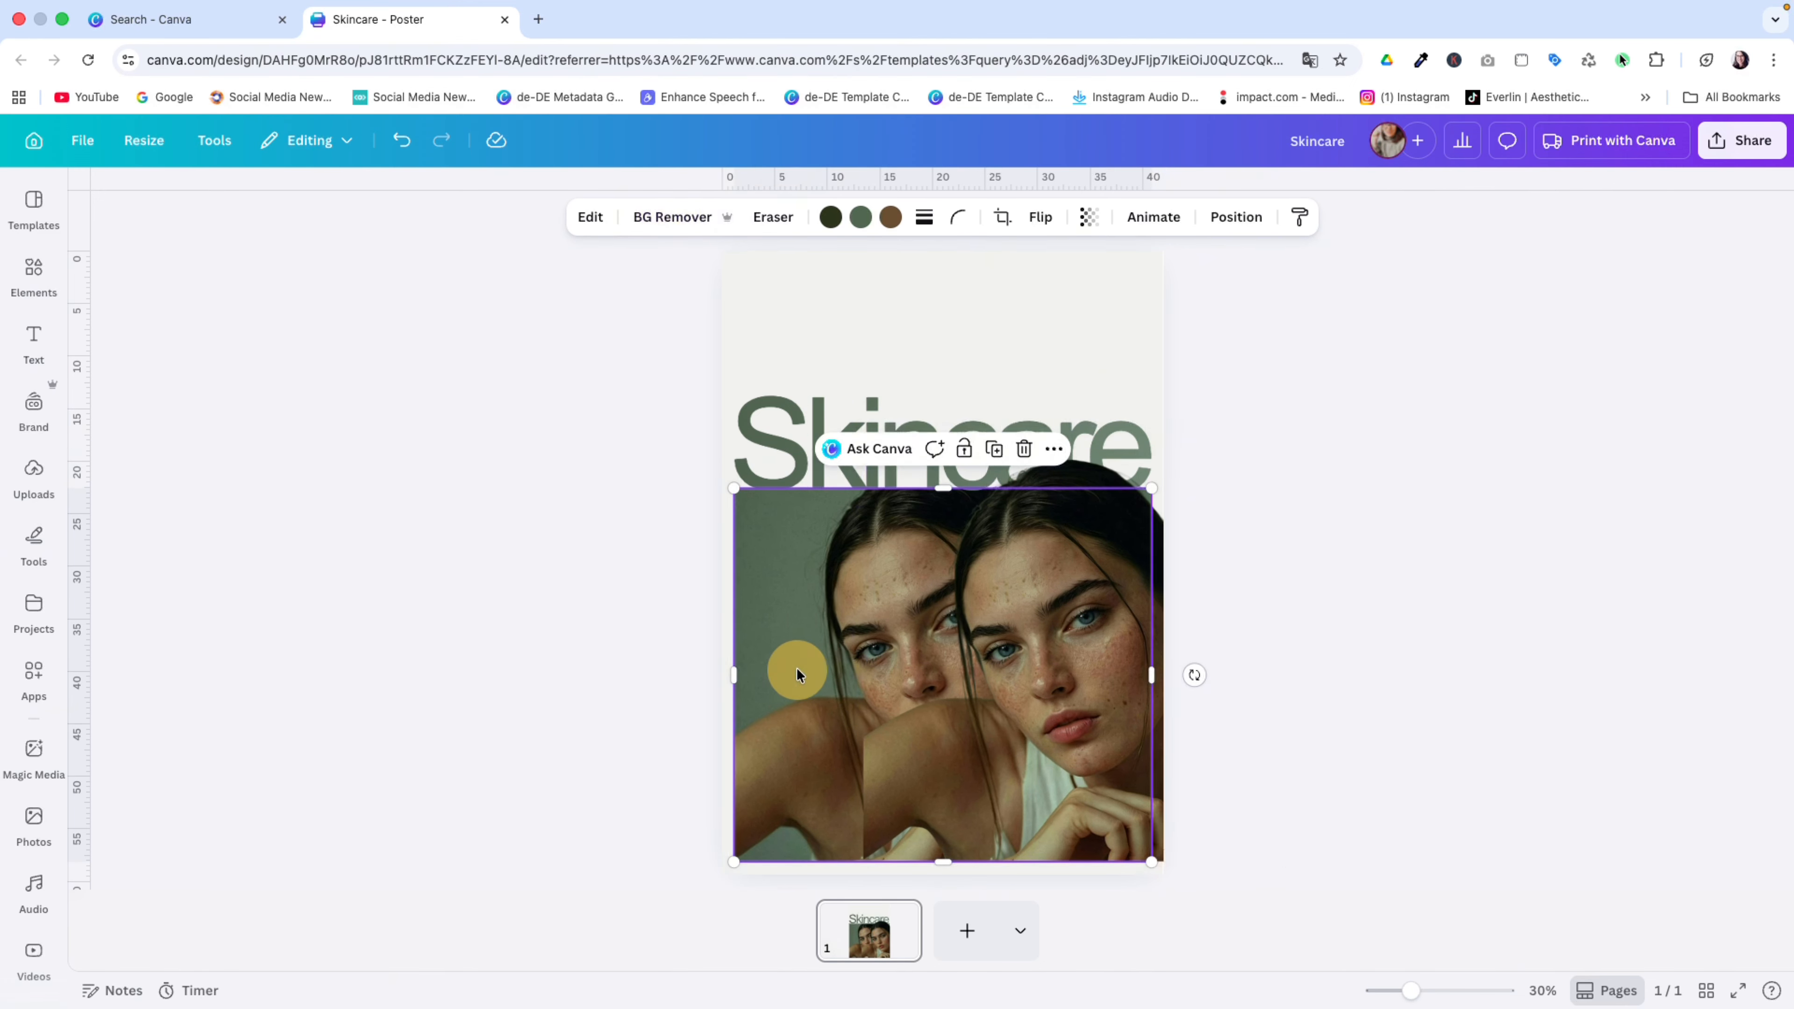
double_click(796, 668)
drag(795, 666, 786, 529)
click(670, 475)
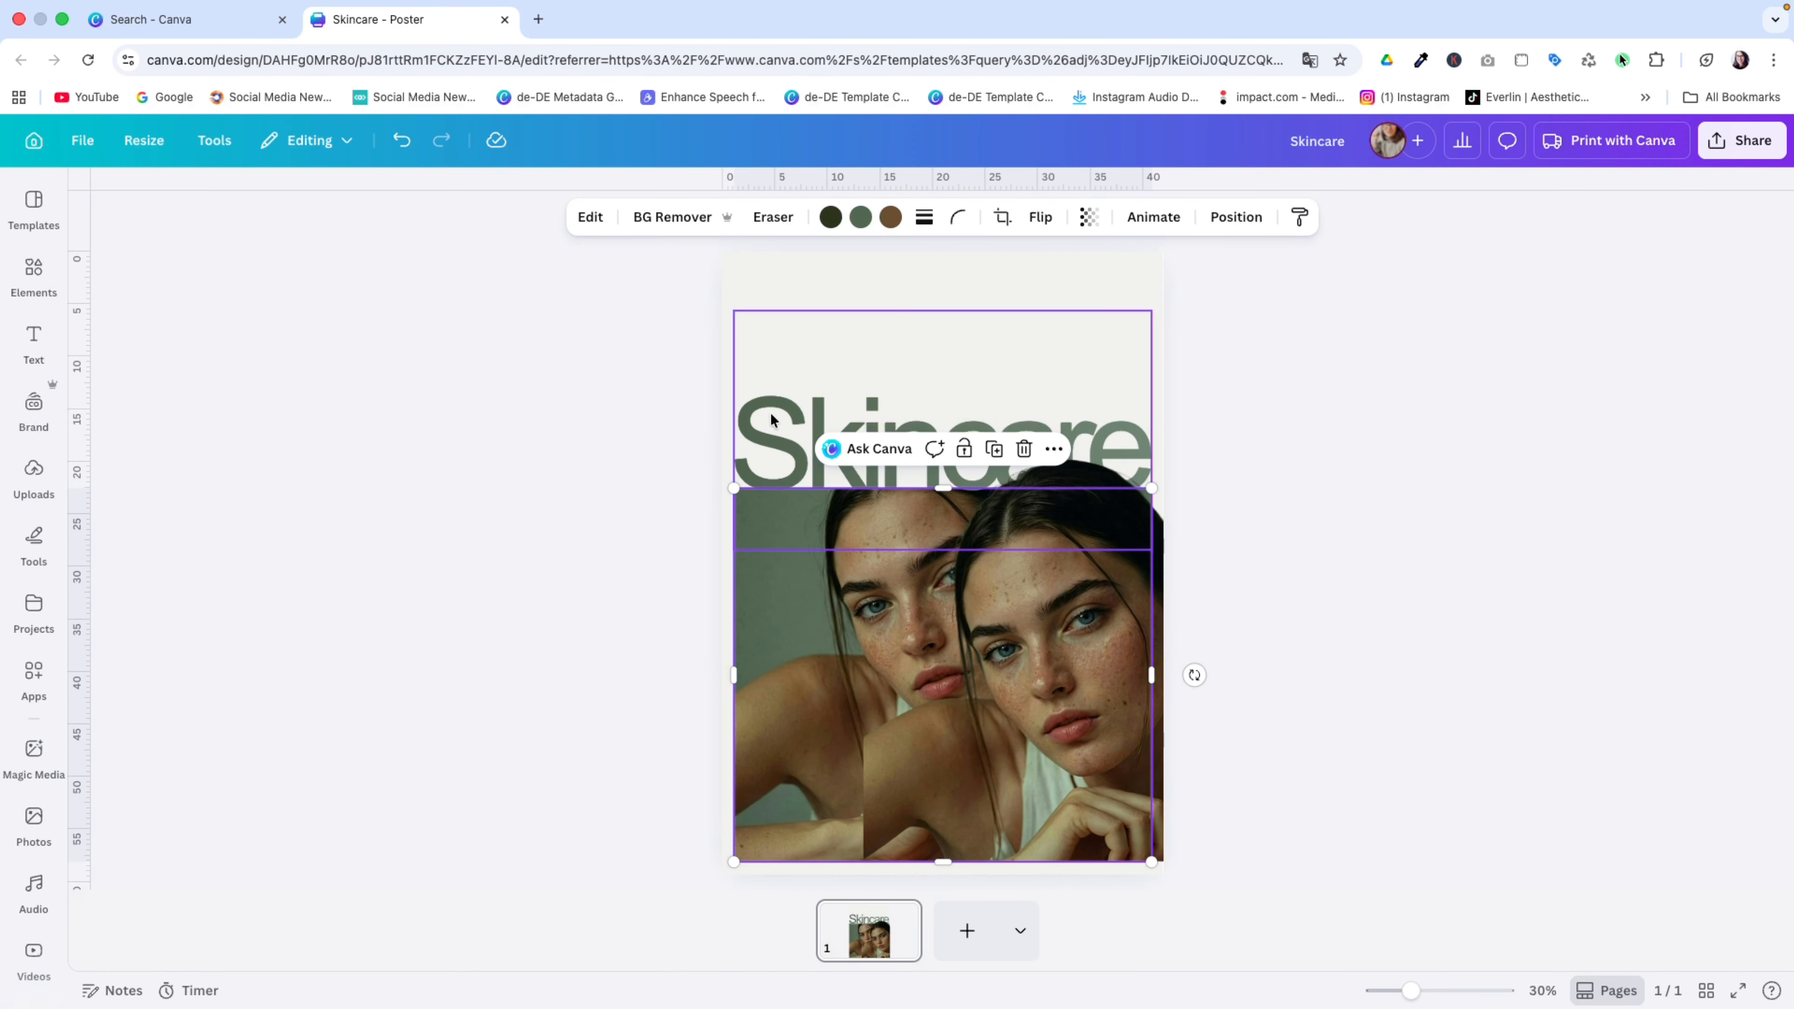
Step: Shift the cutout portrait up within its crop frame and realign it exactly over the original photo
click(807, 417)
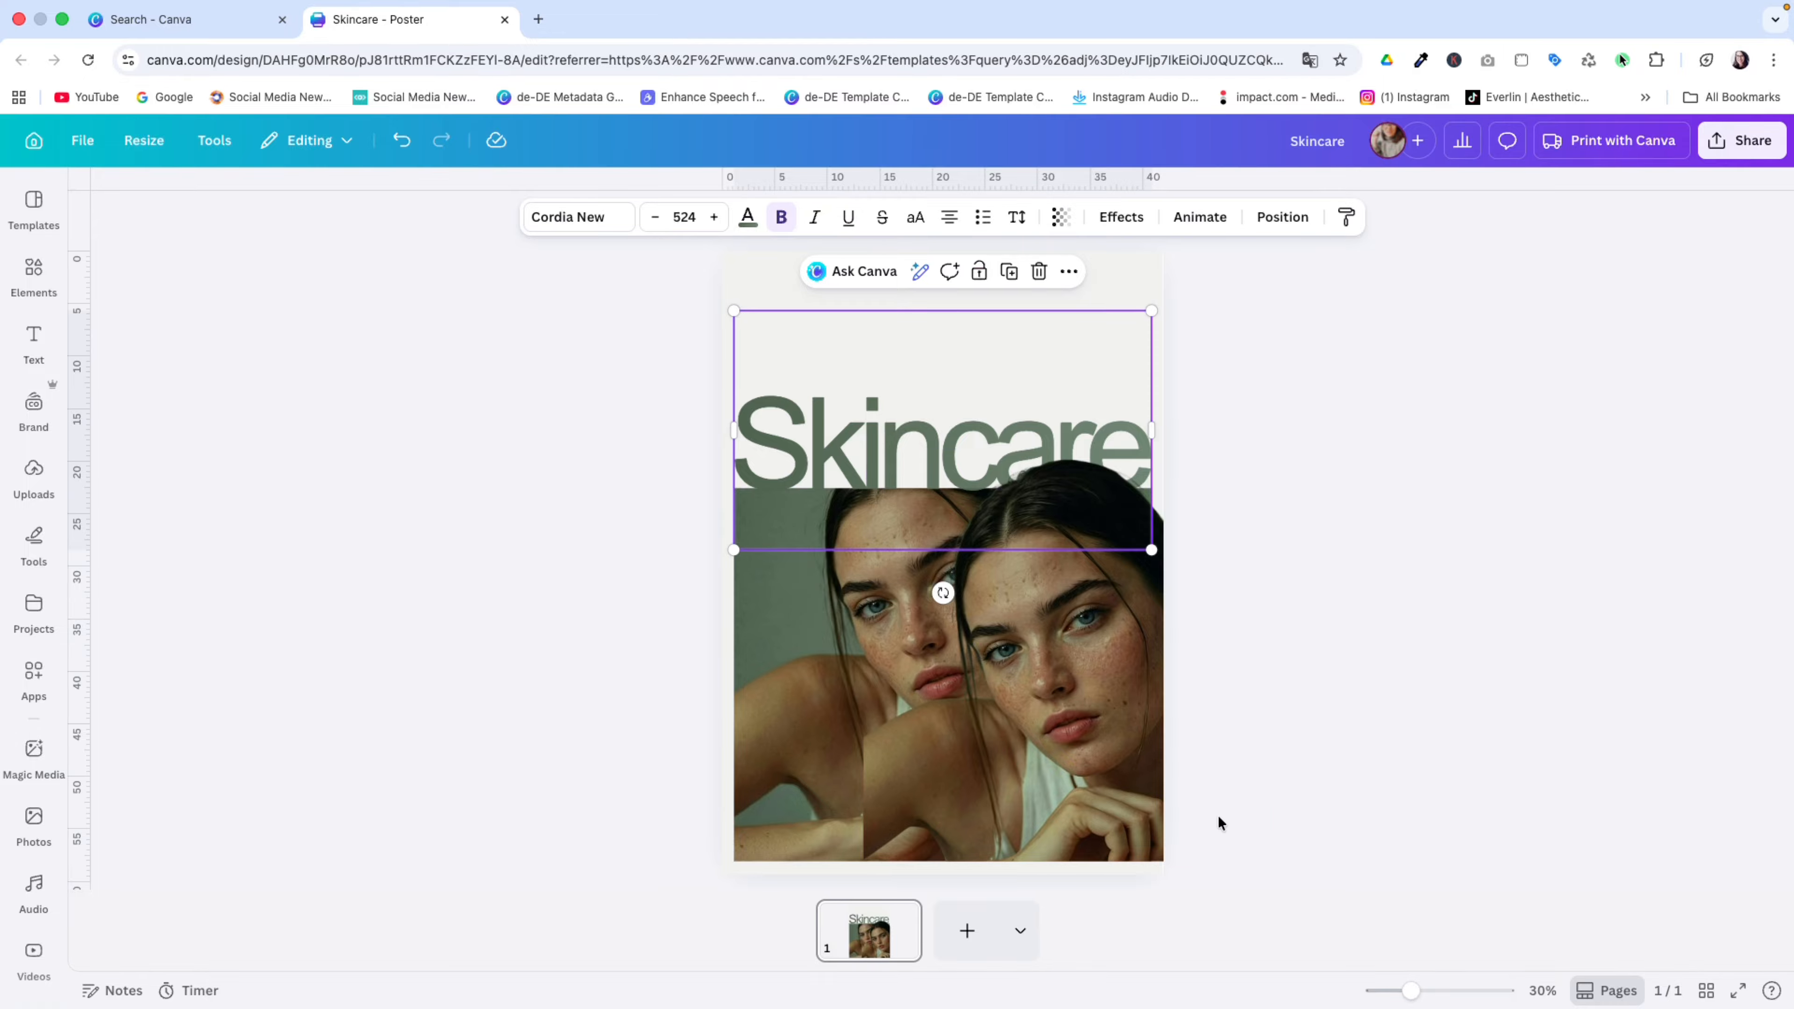
double_click(1088, 717)
drag(1088, 716, 954, 647)
click(1417, 648)
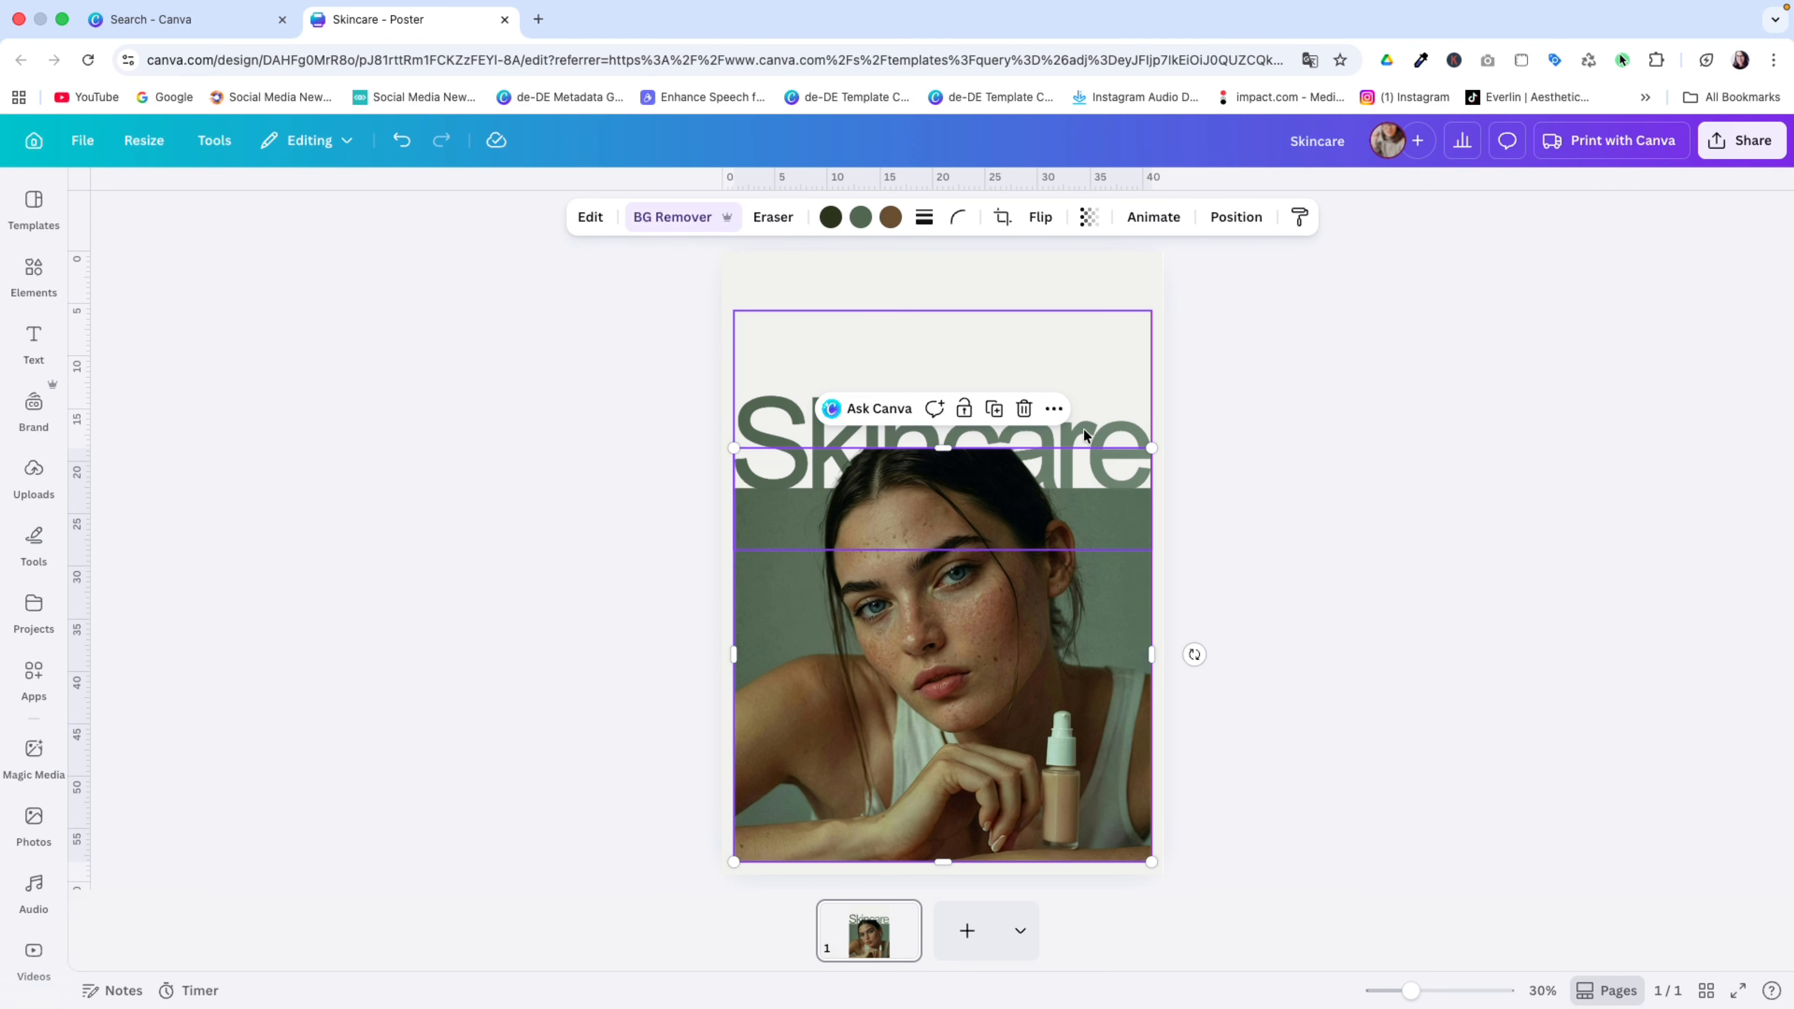
Step: Extend the cutout's upper crop to include the whole head and move the "Skincare" heading up so the head overlaps only its lower part
drag(945, 452, 961, 412)
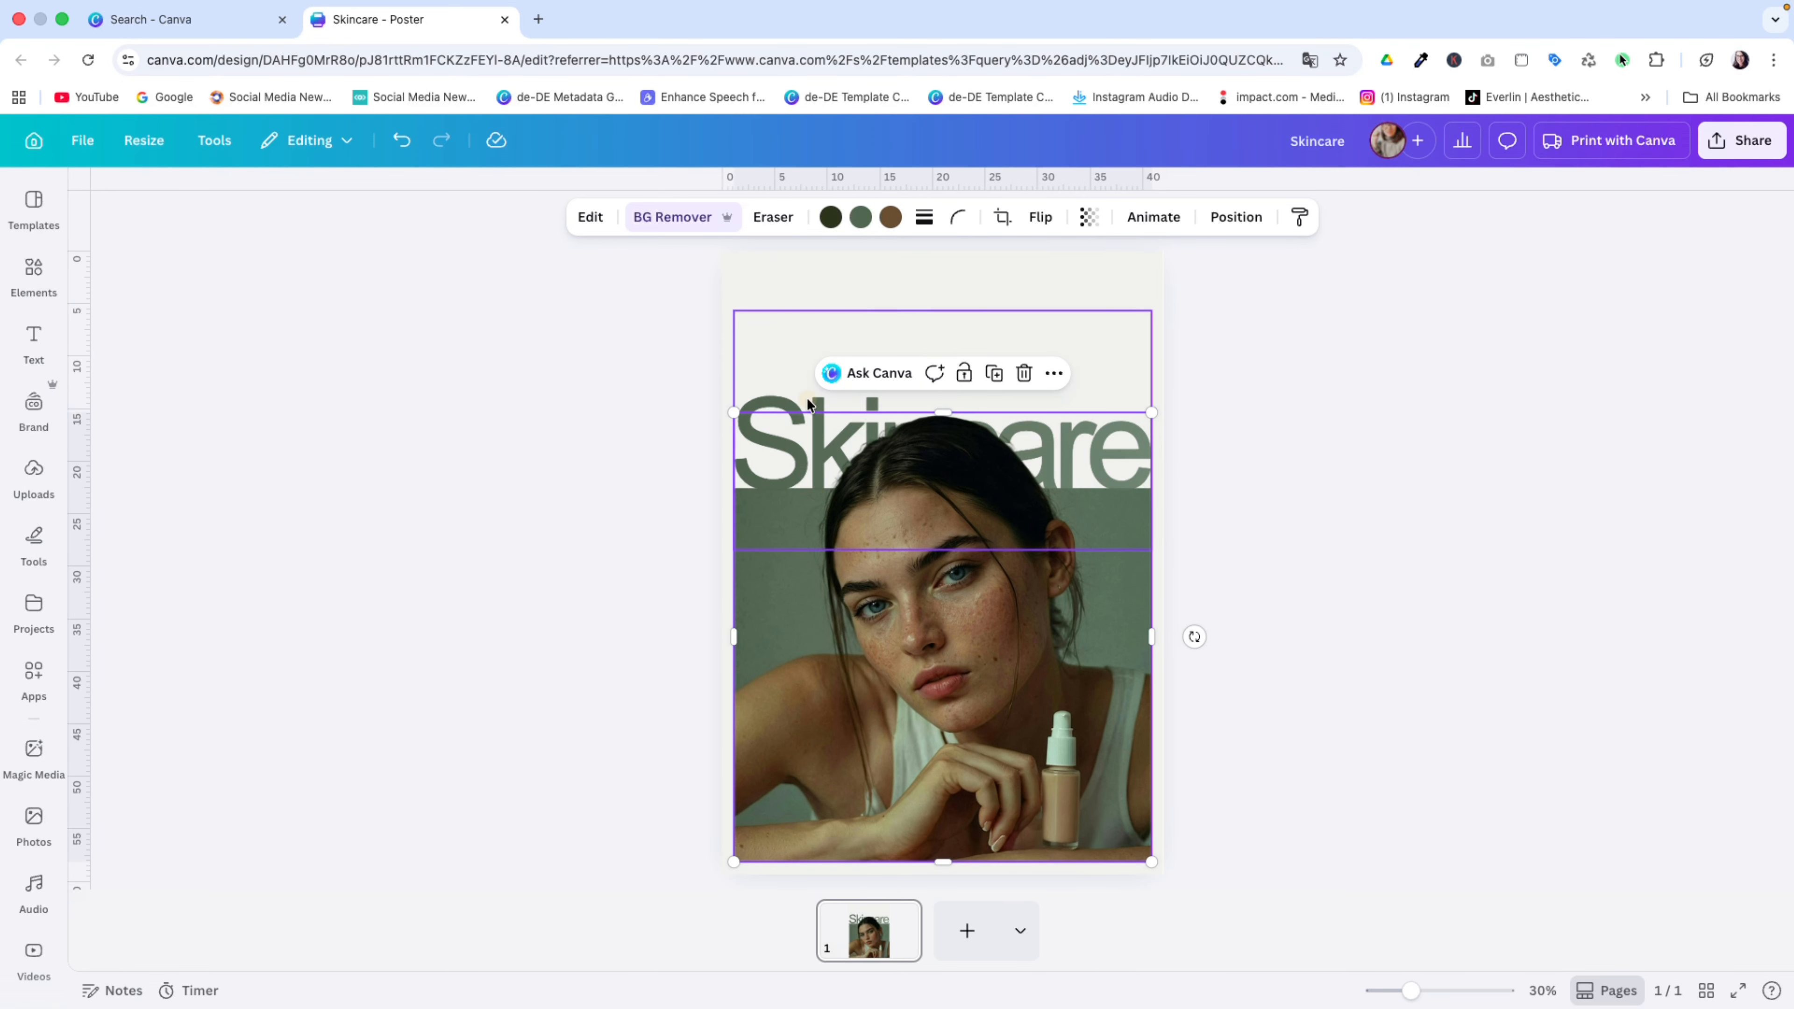
drag(806, 397, 809, 354)
Step: Select the original photo in the layer list and extend its upper crop edge to meet the bottom of the "Skincare" lettering
click(765, 565)
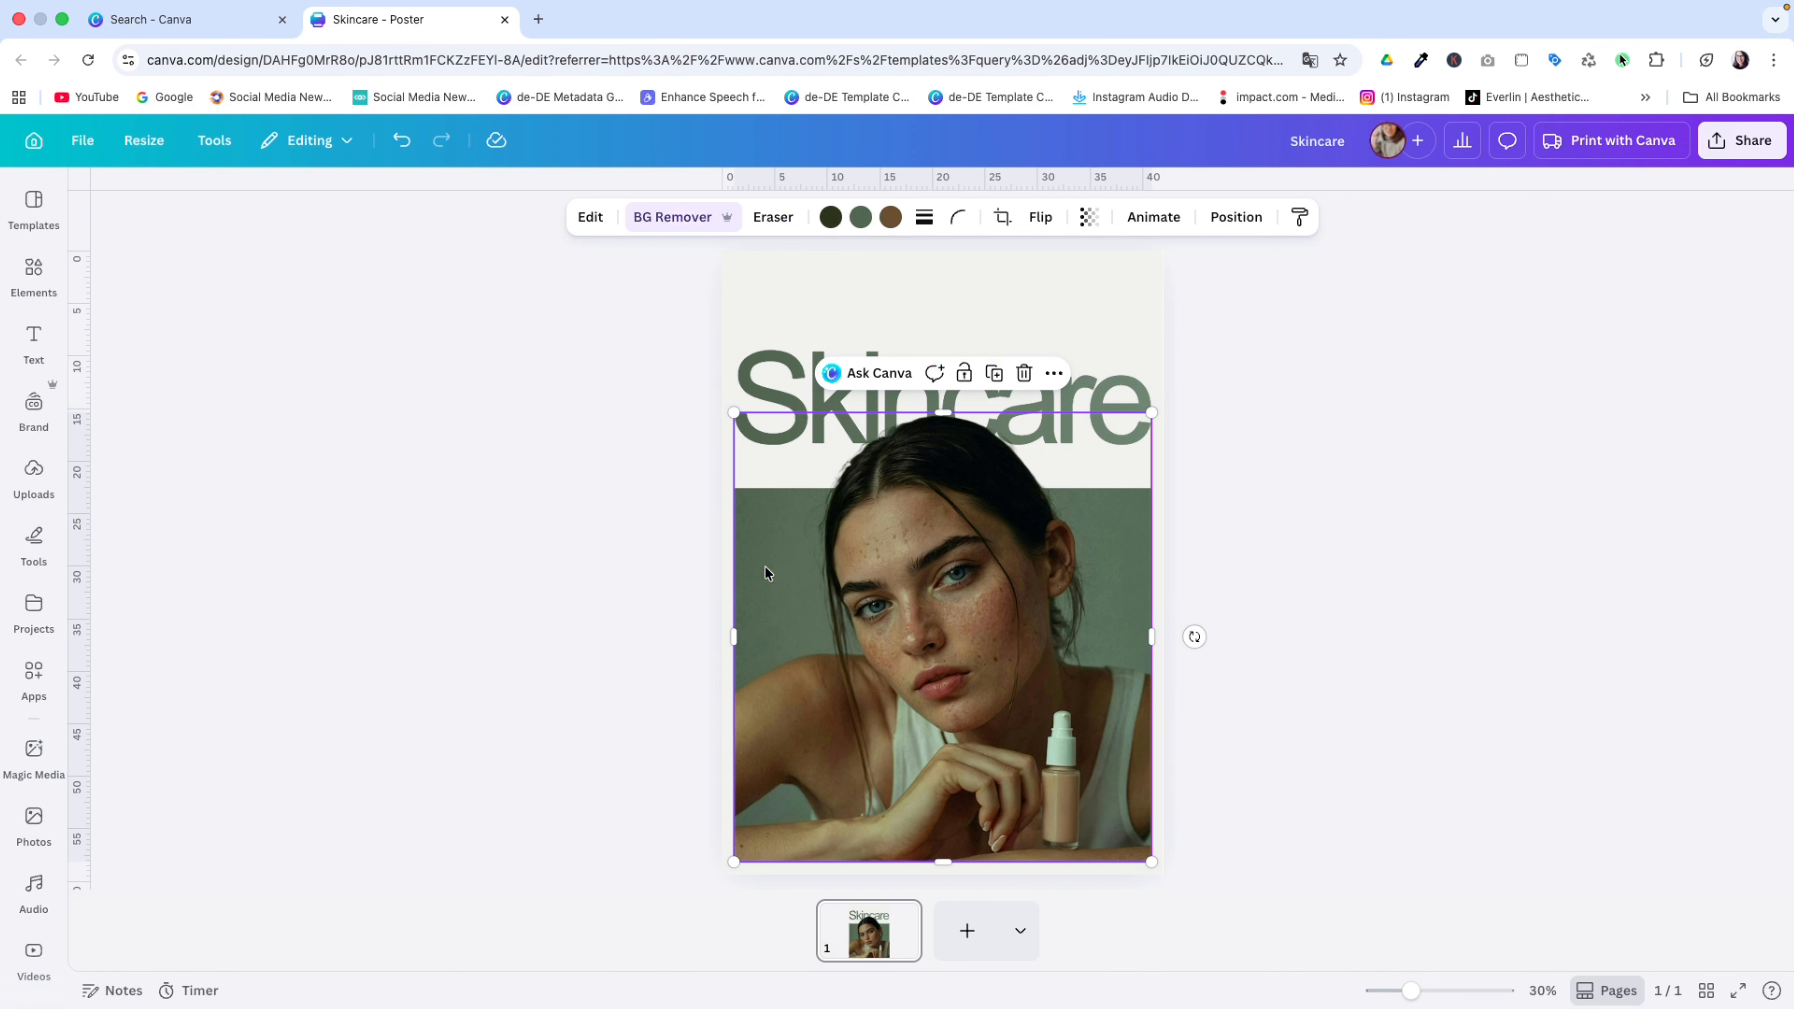
click(1237, 217)
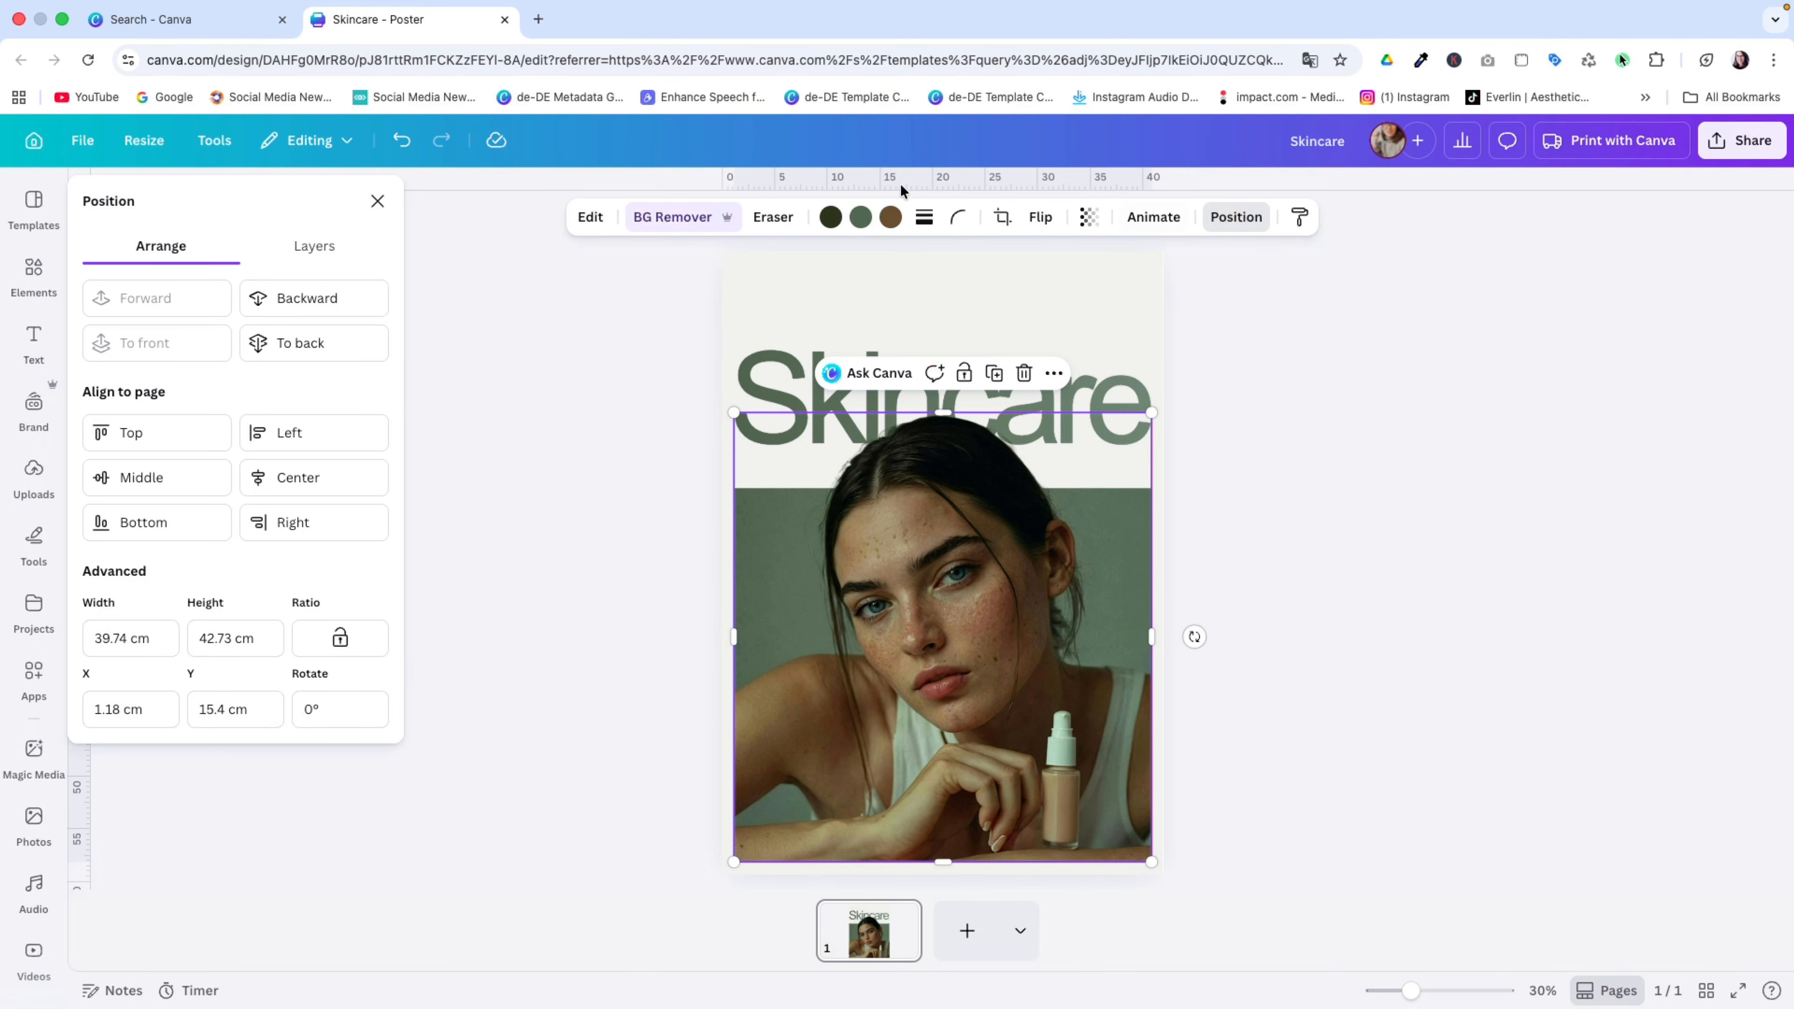
click(292, 247)
click(212, 481)
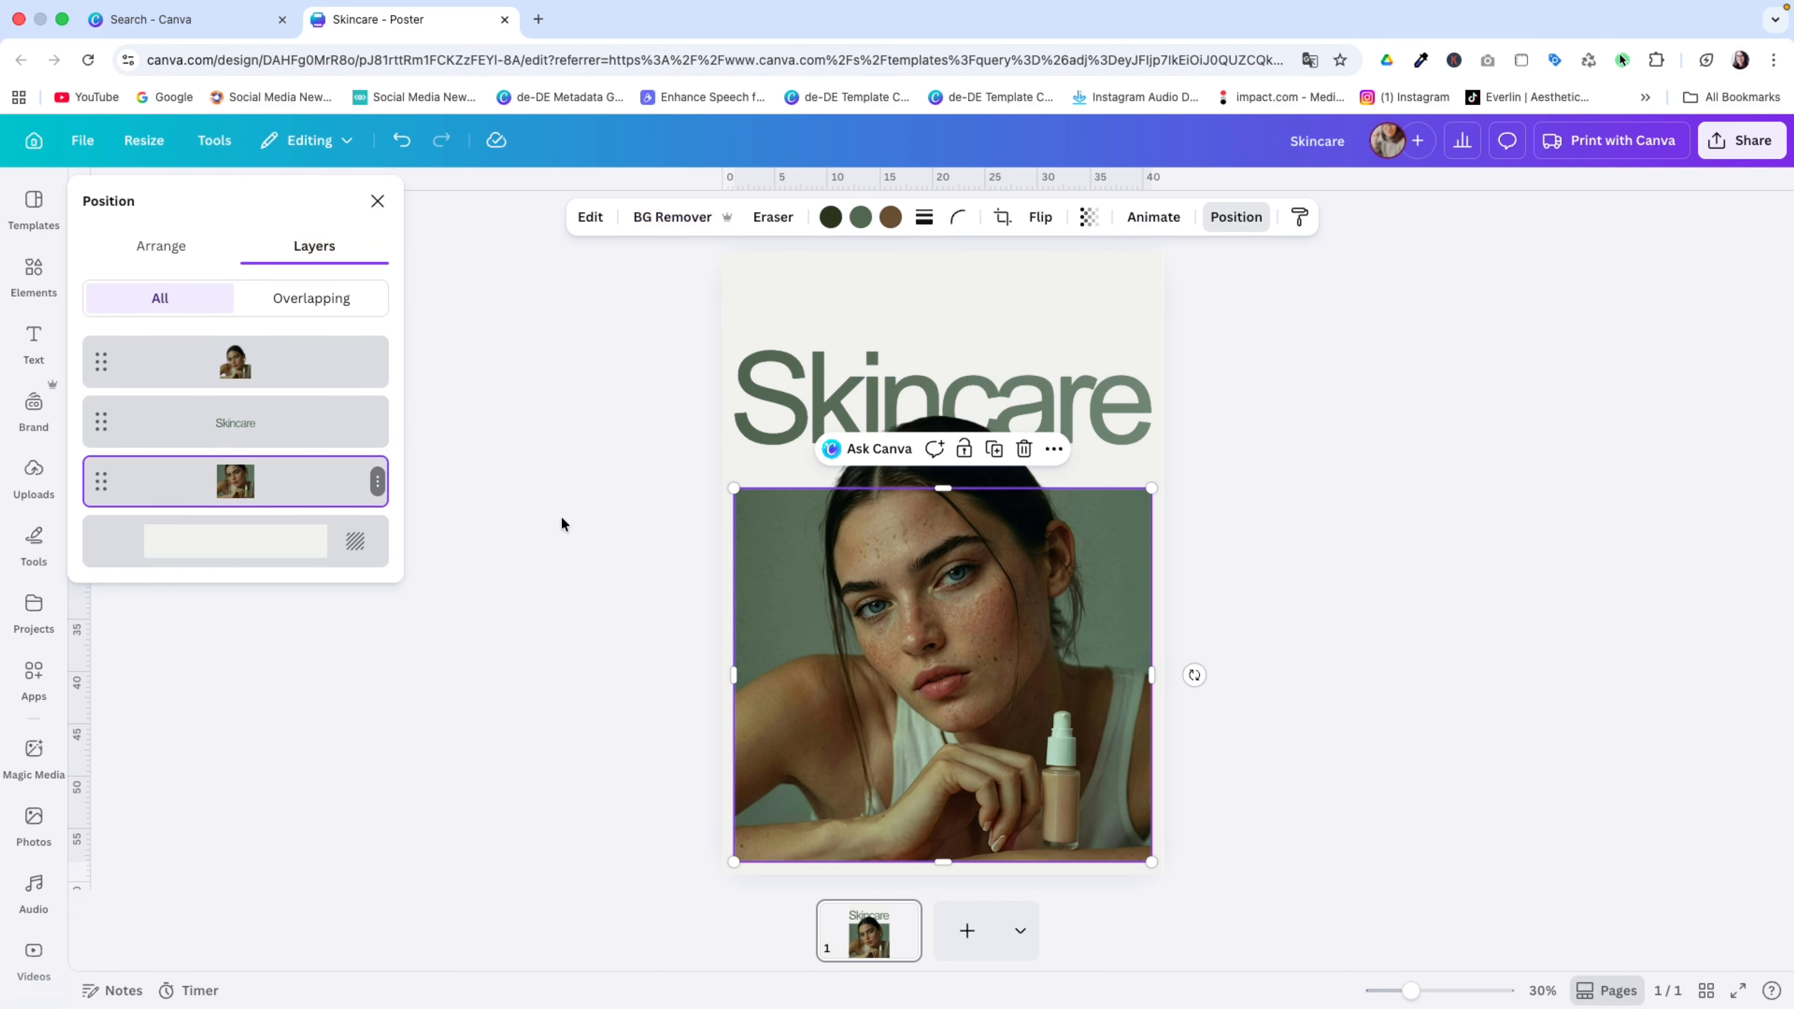
drag(944, 488, 955, 443)
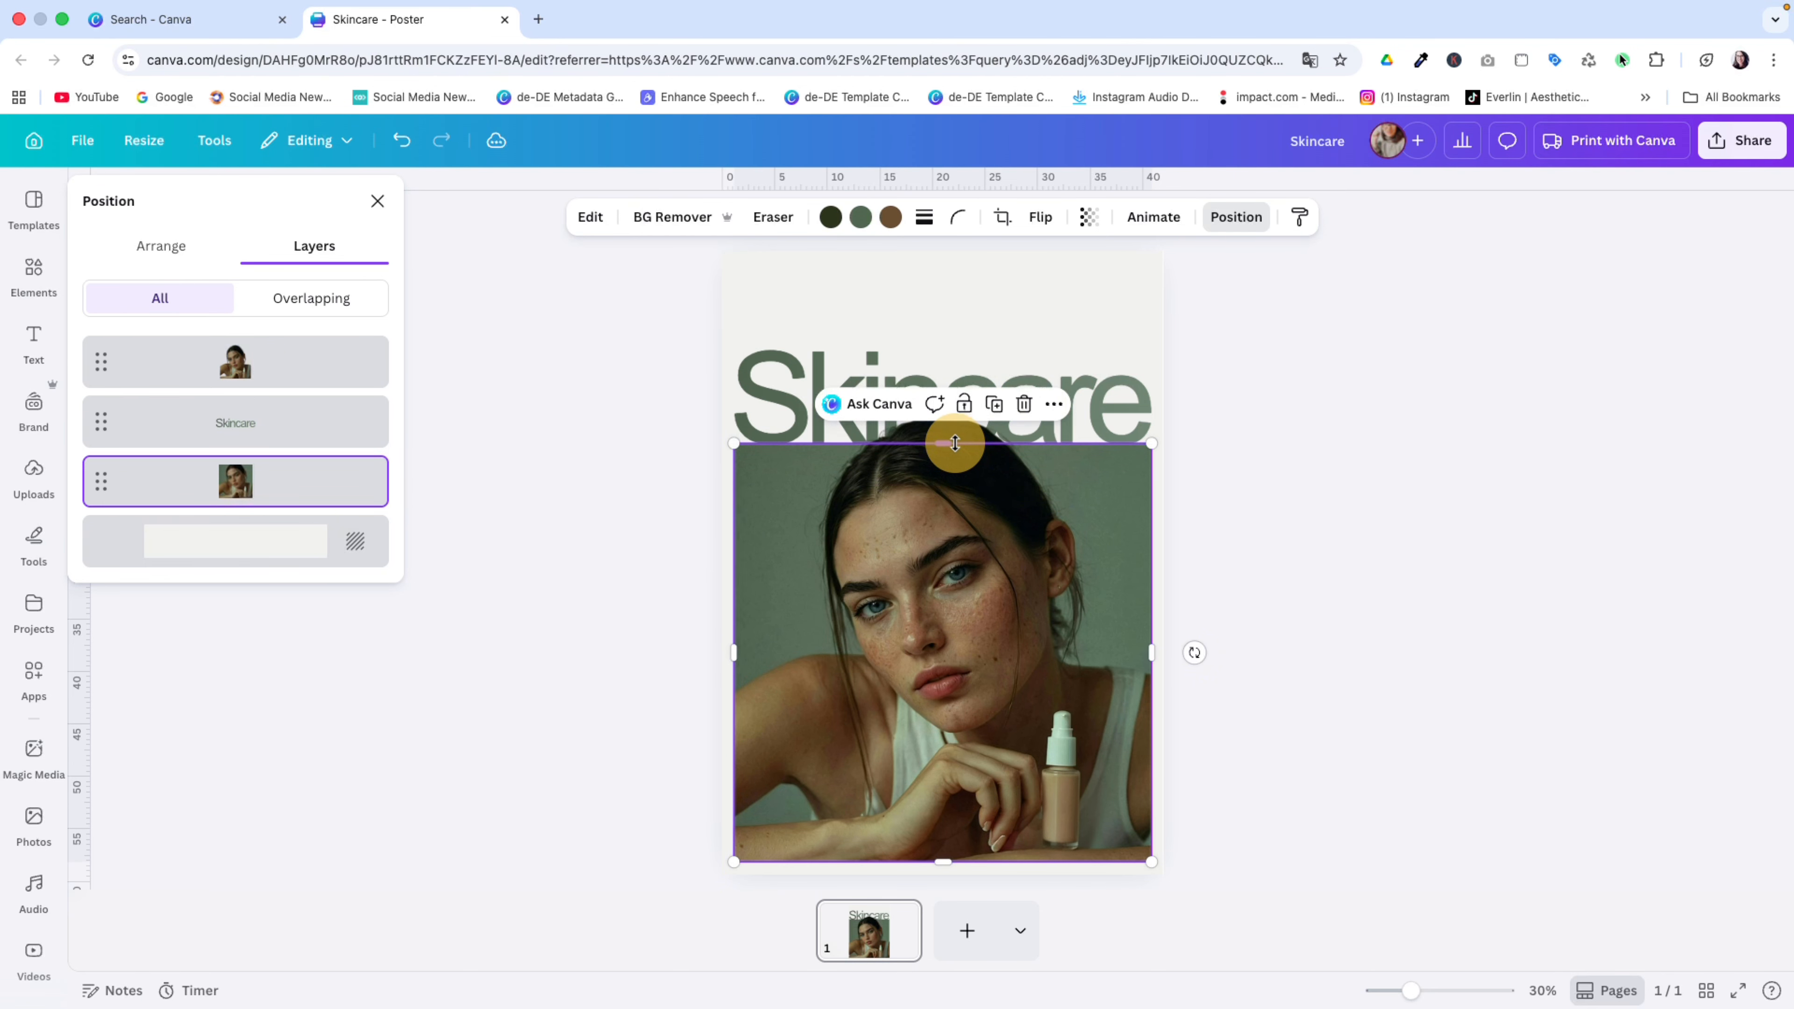
click(1237, 479)
click(1237, 479)
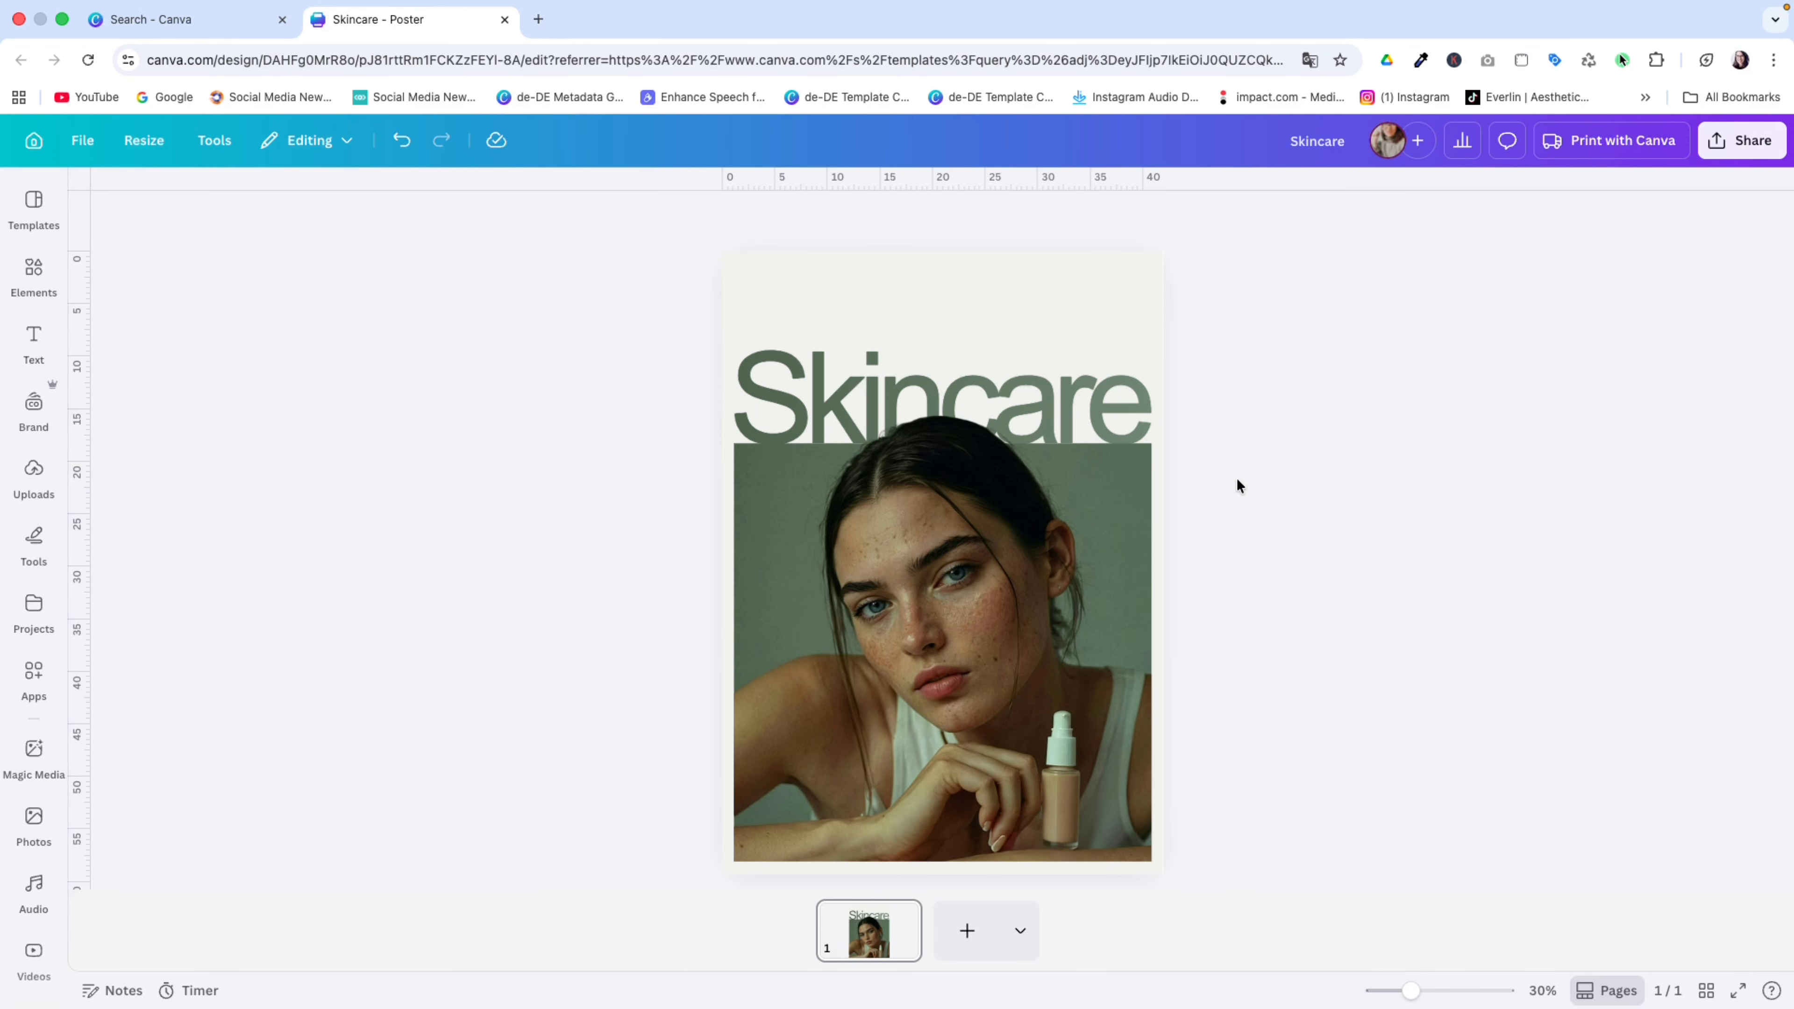
Step: Fine-tune the position of the "Skincare" heading against the photo's upper edge
click(1114, 407)
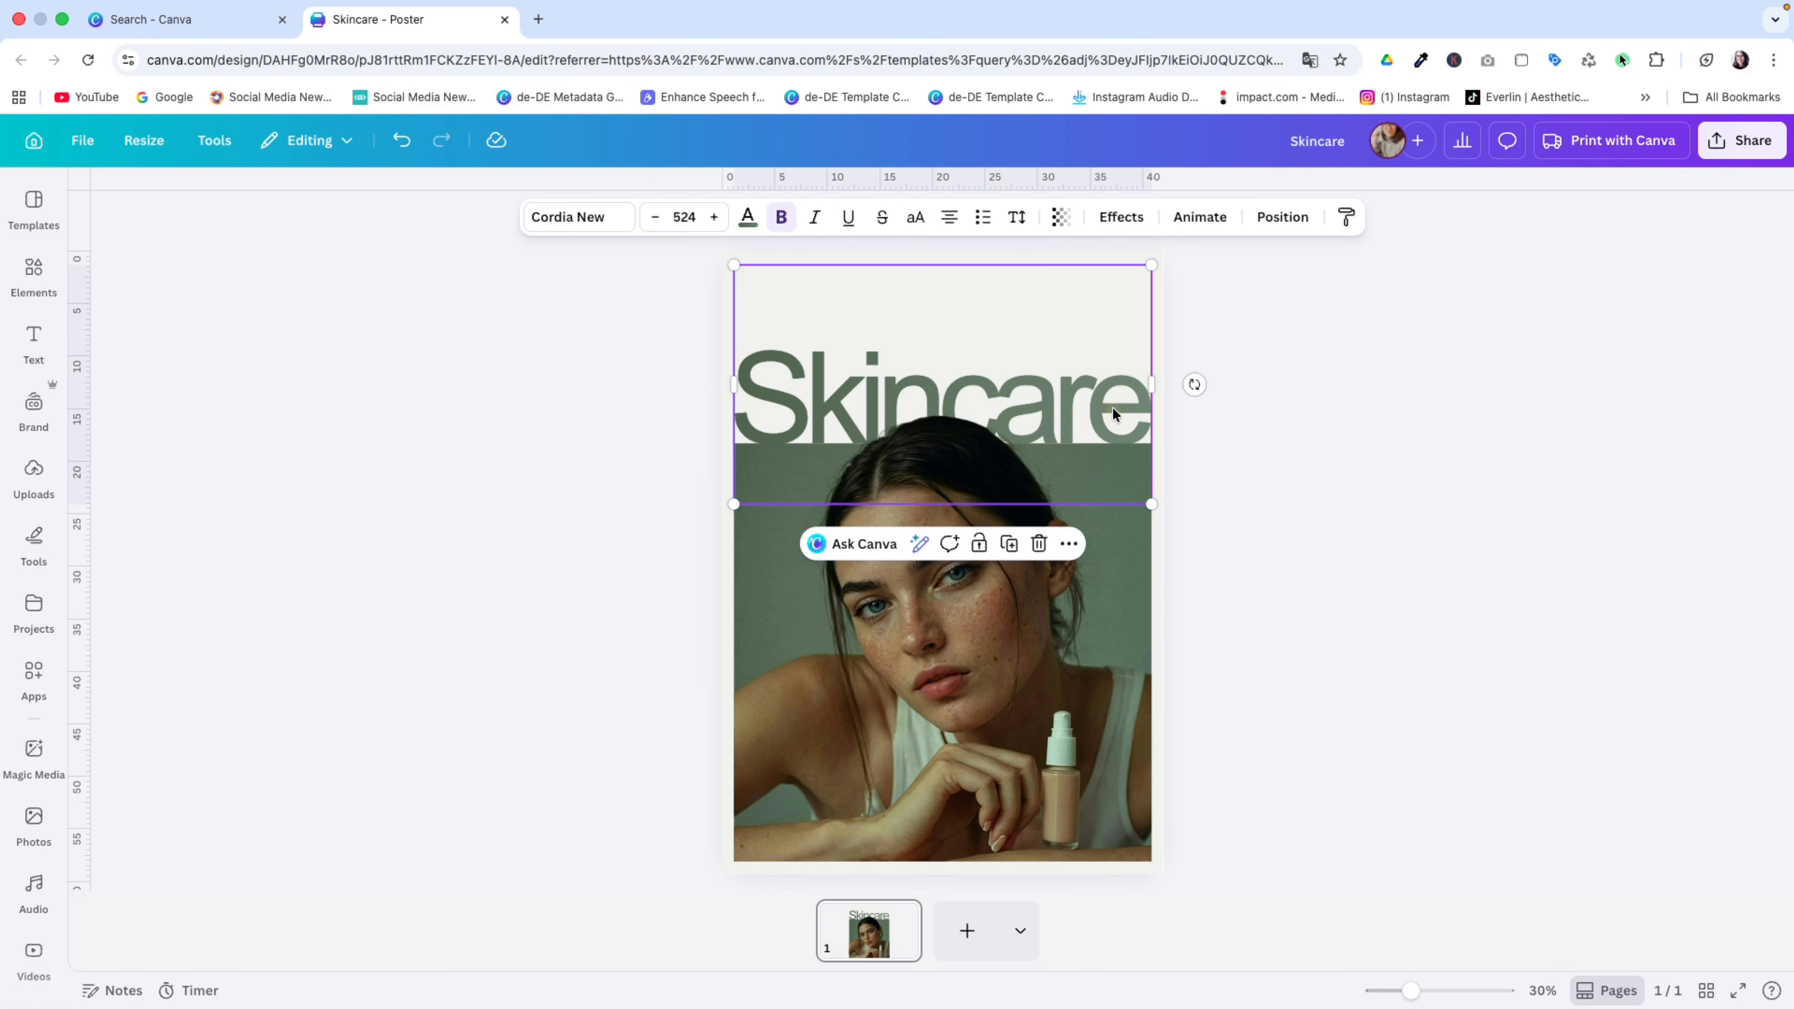
click(1113, 406)
click(1468, 590)
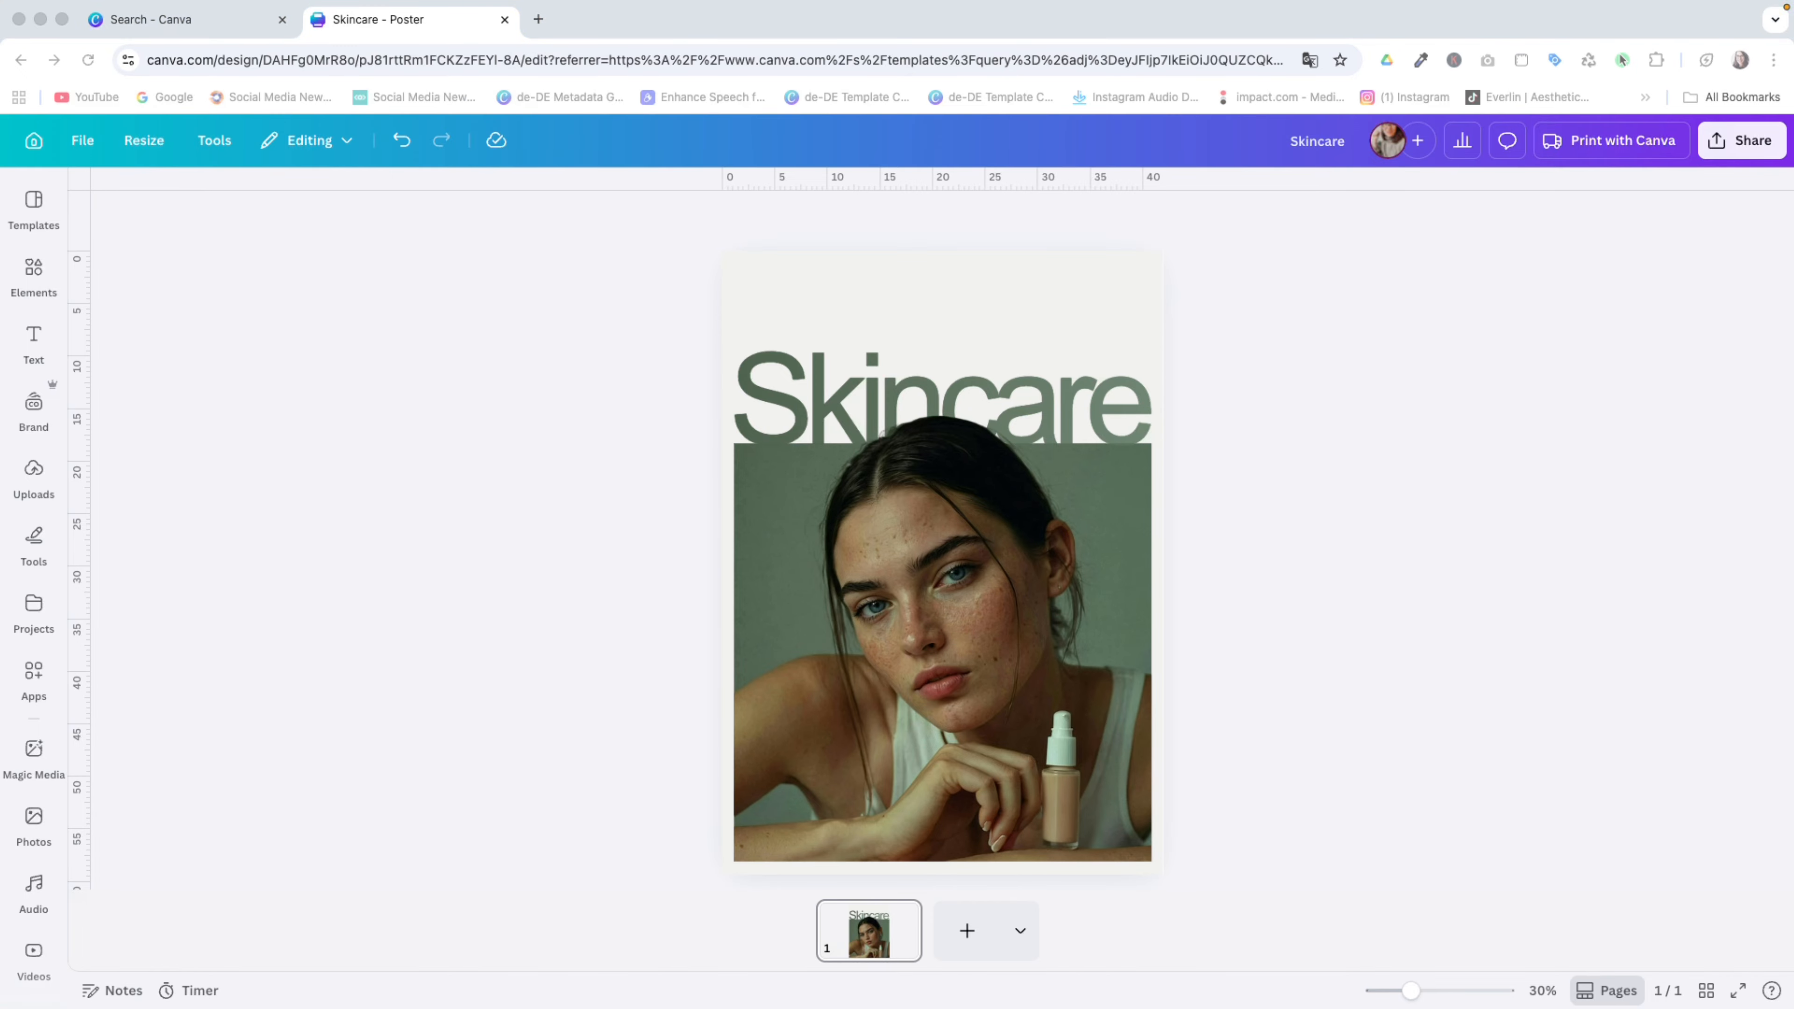
Step: Paste the "Canva design", "March/2026" and lorem ipsum texts plus a barcode into the space above the "Skincare" heading
click(998, 281)
key(super+v)
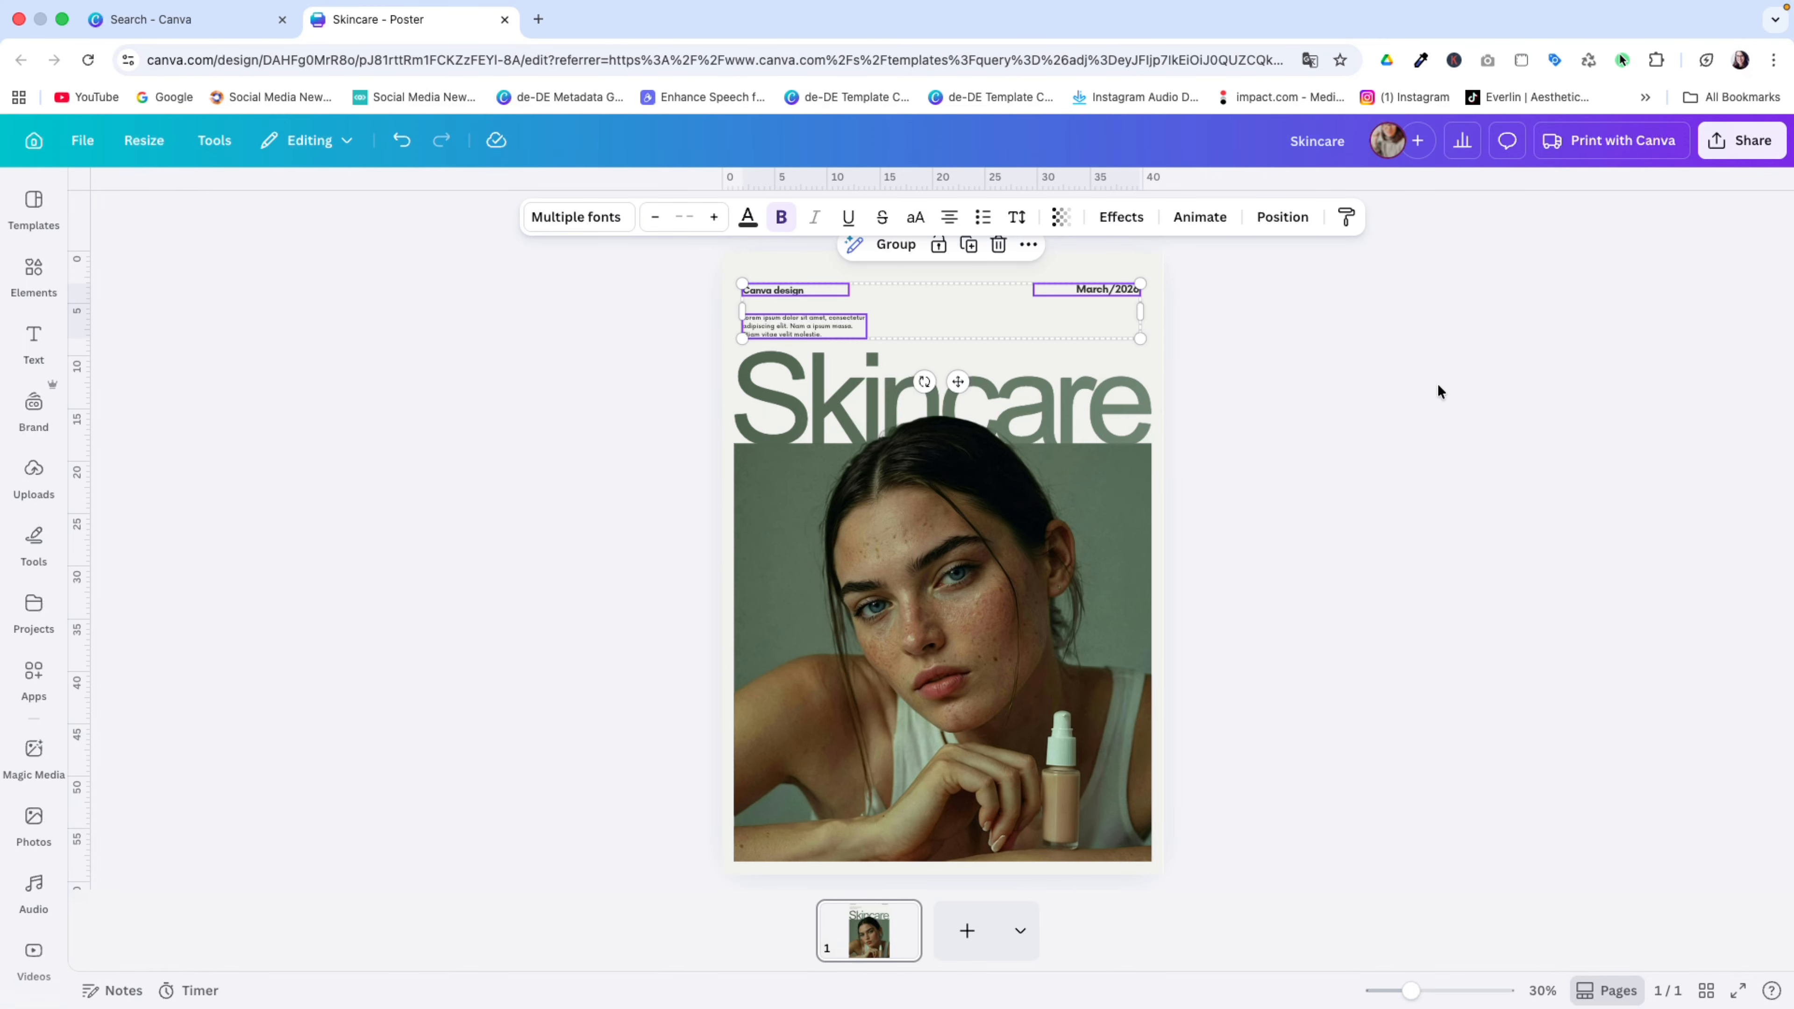
click(1320, 386)
key(super+v)
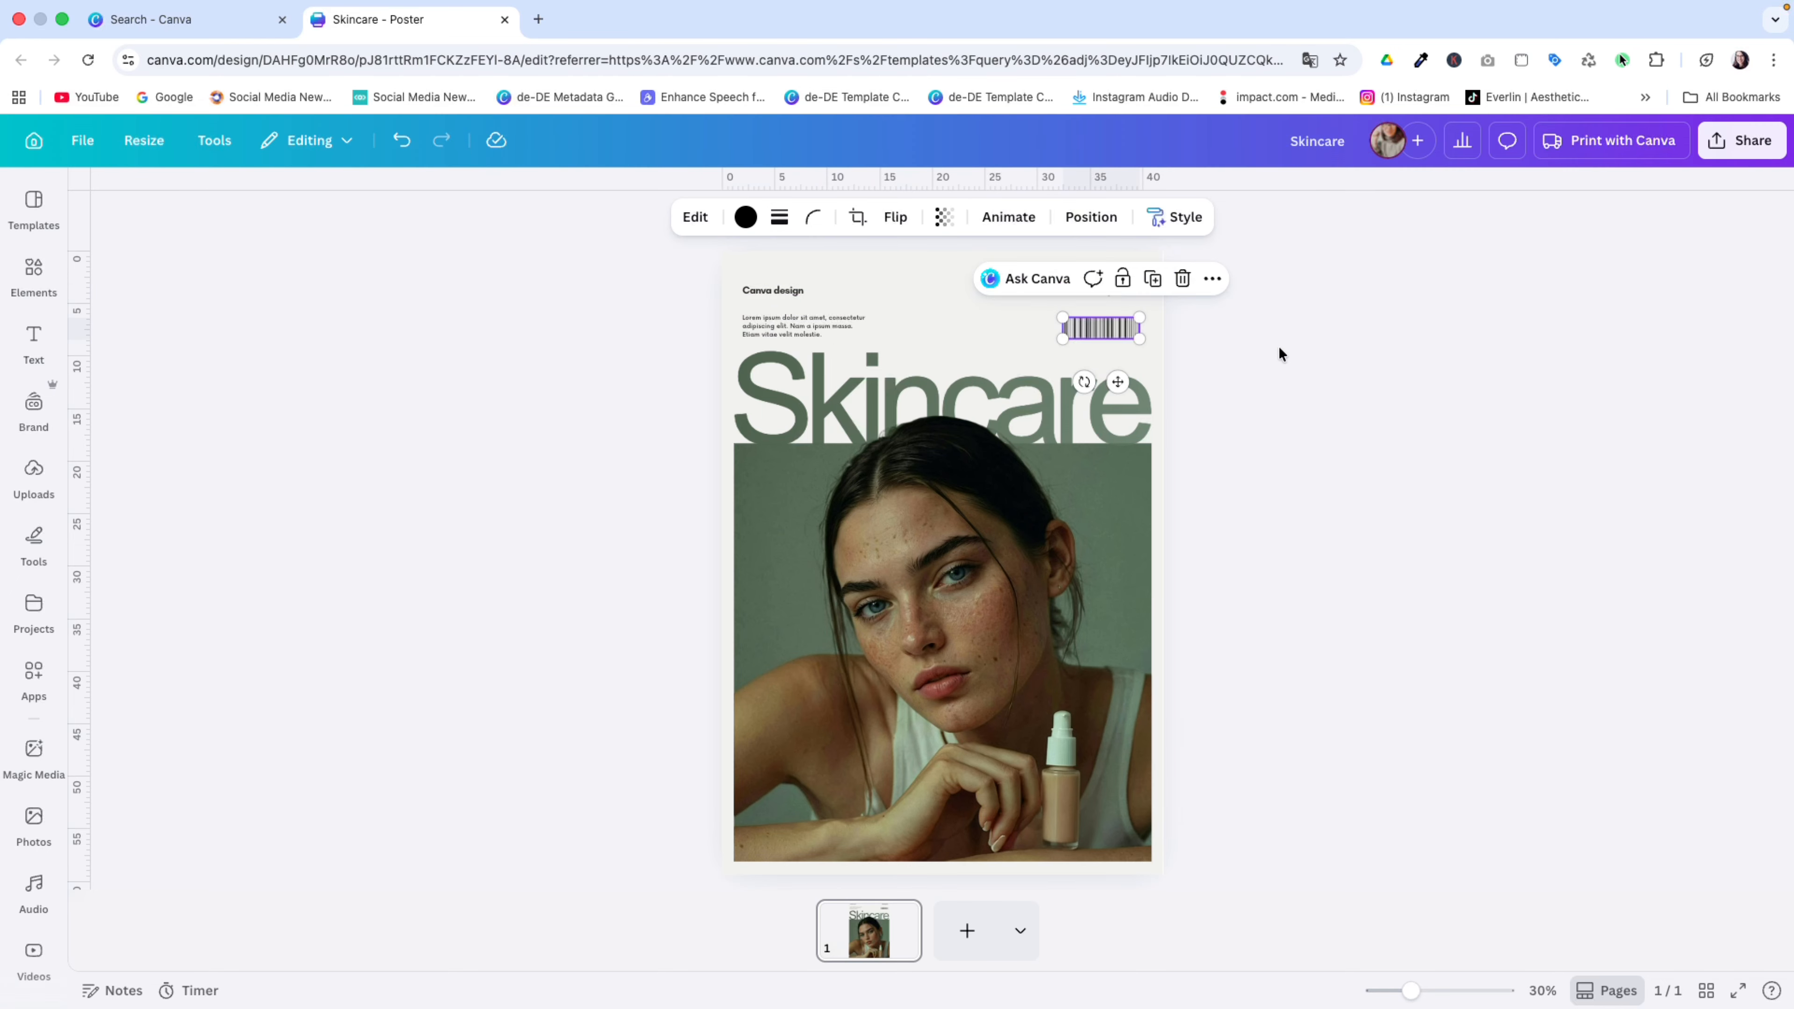
click(1279, 349)
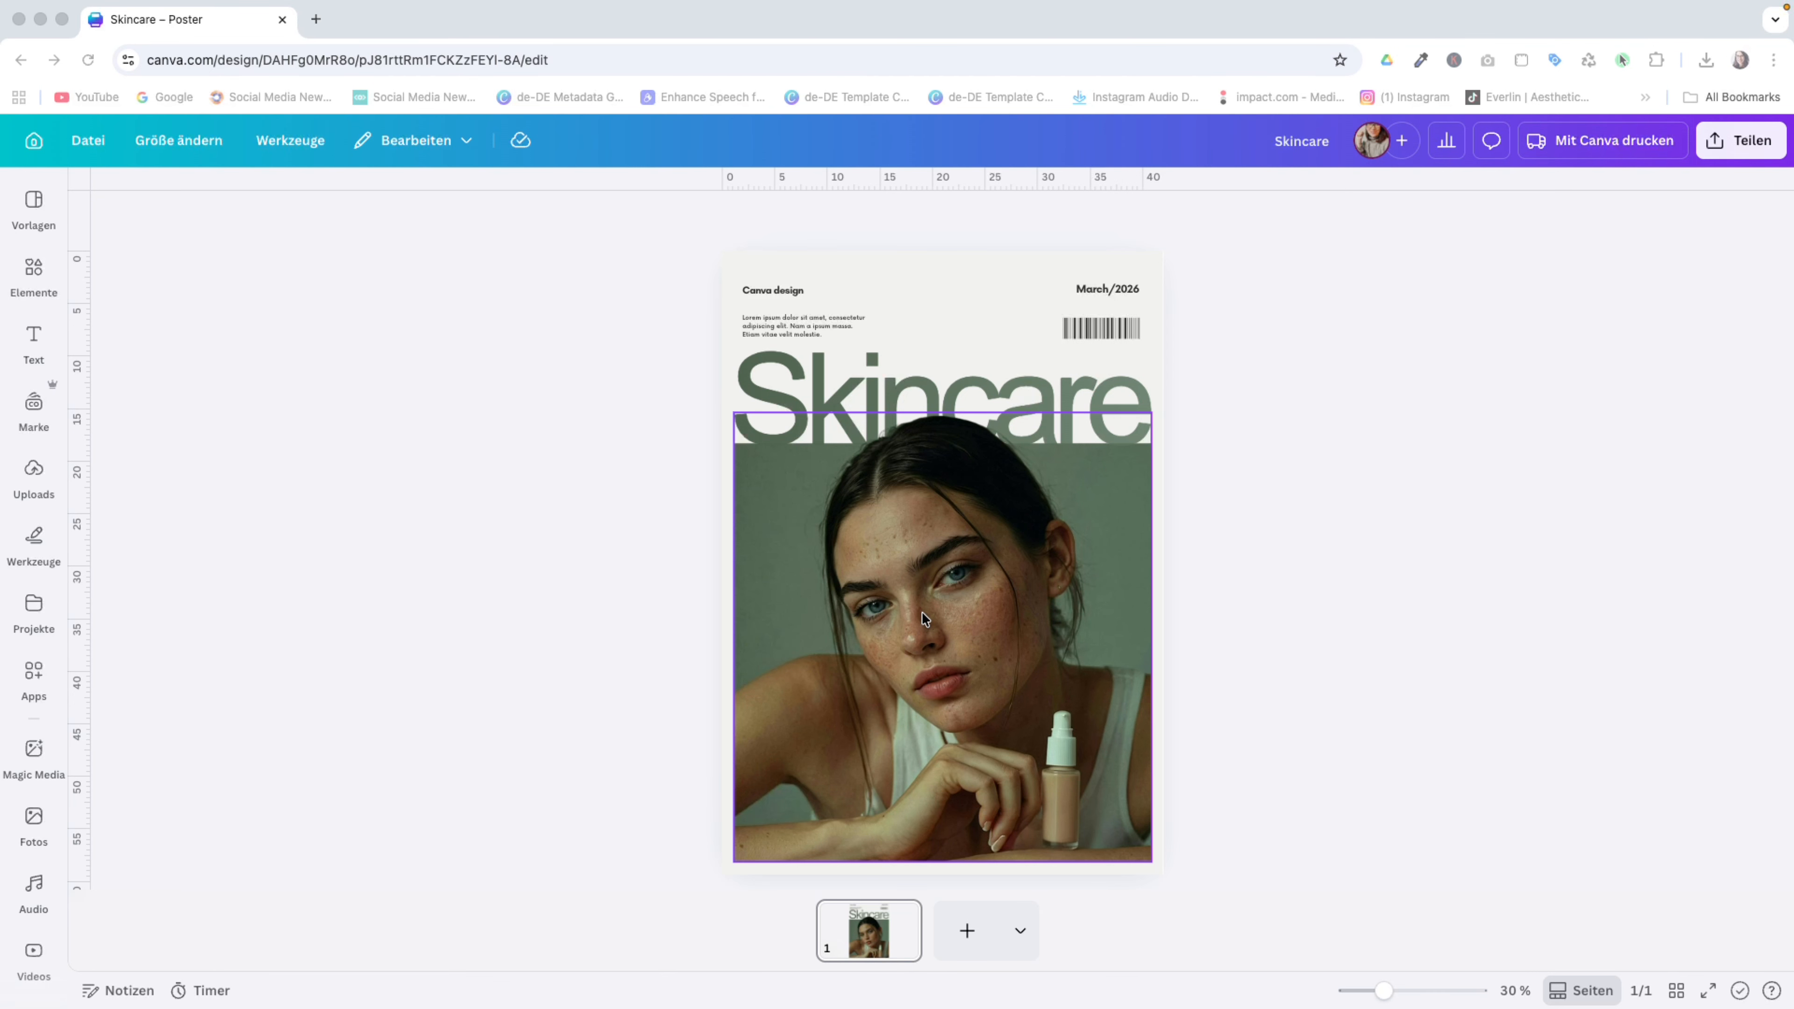
Step: Search the Canva apps for "lum" and choose the Lummi suggestion
click(33, 675)
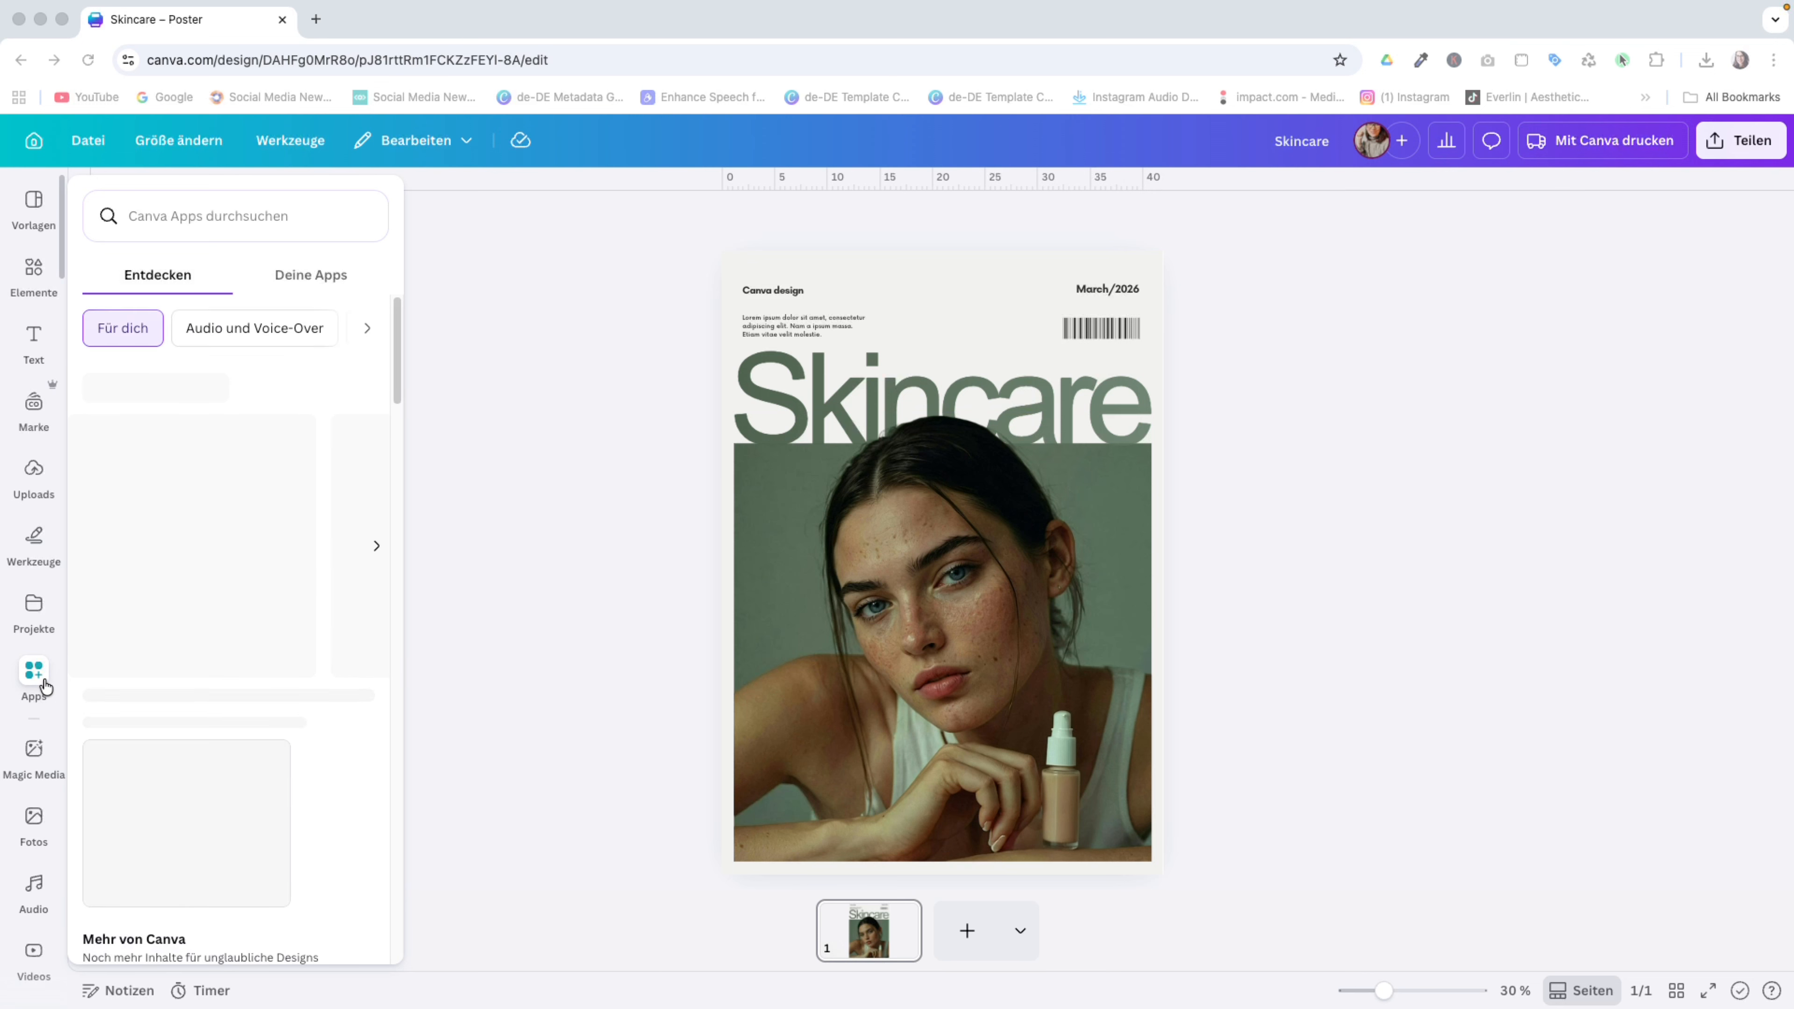
click(227, 214)
text(lu)
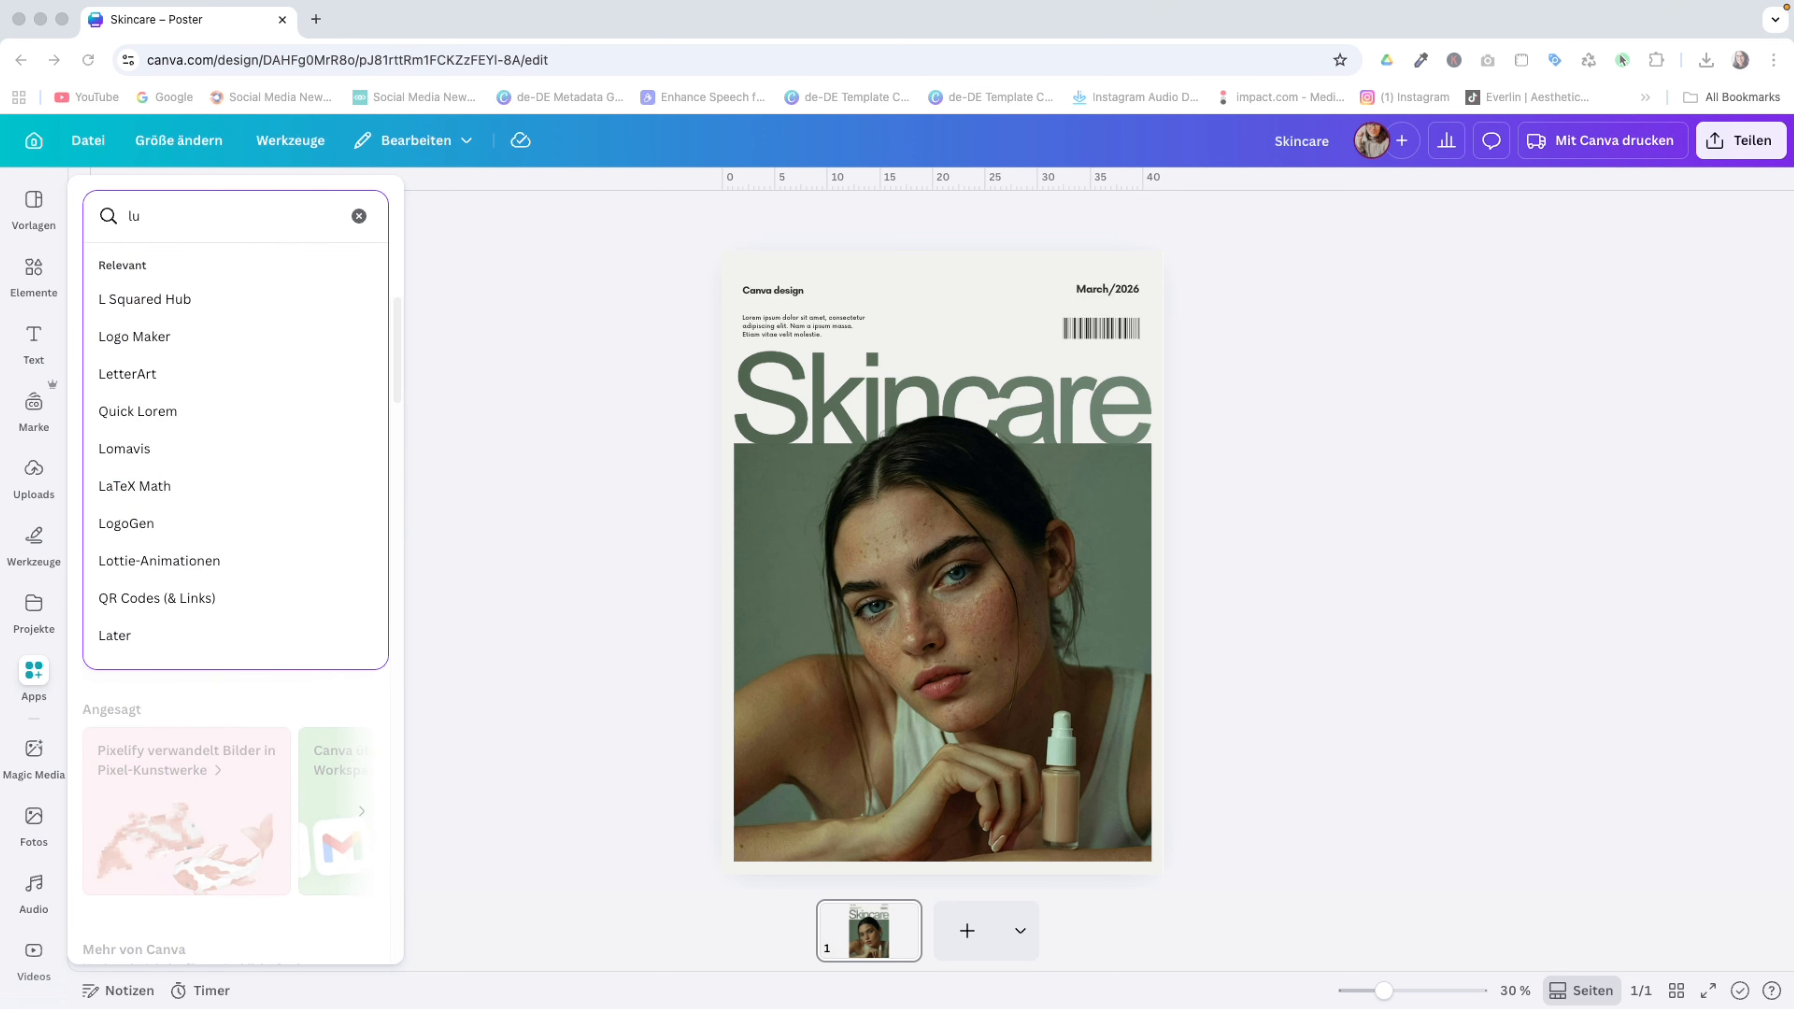
text(m)
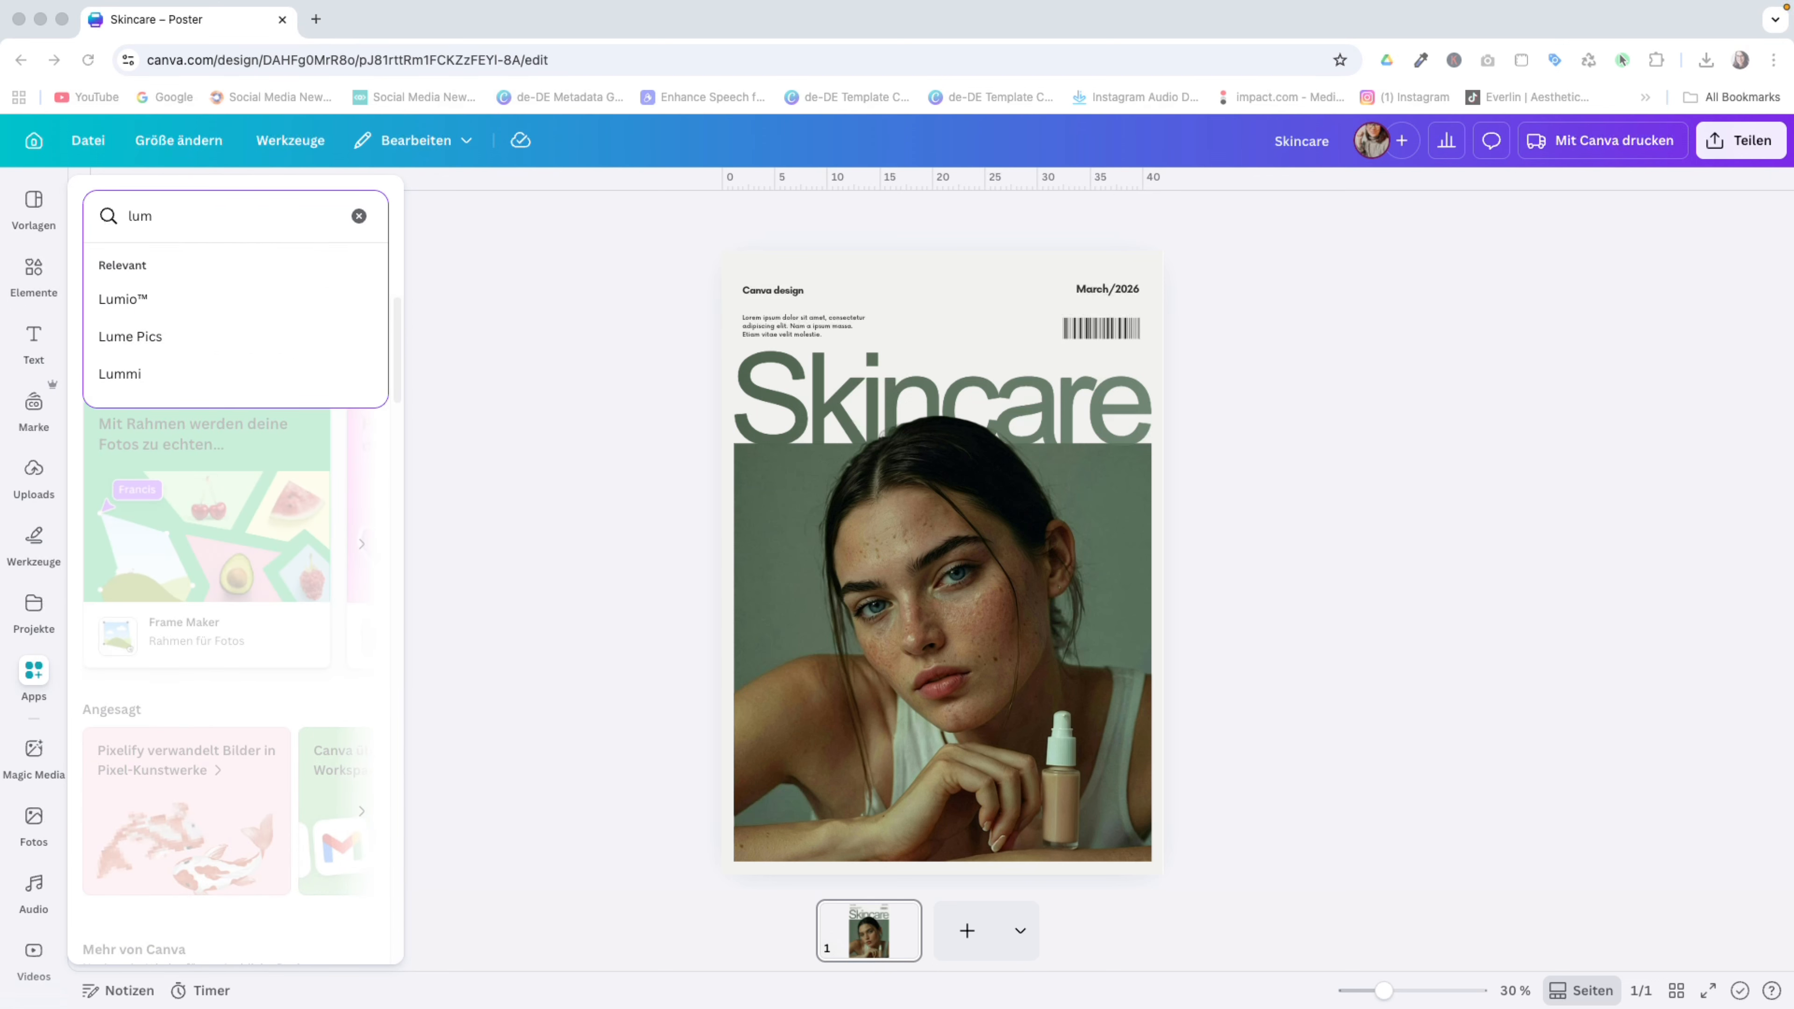
click(202, 364)
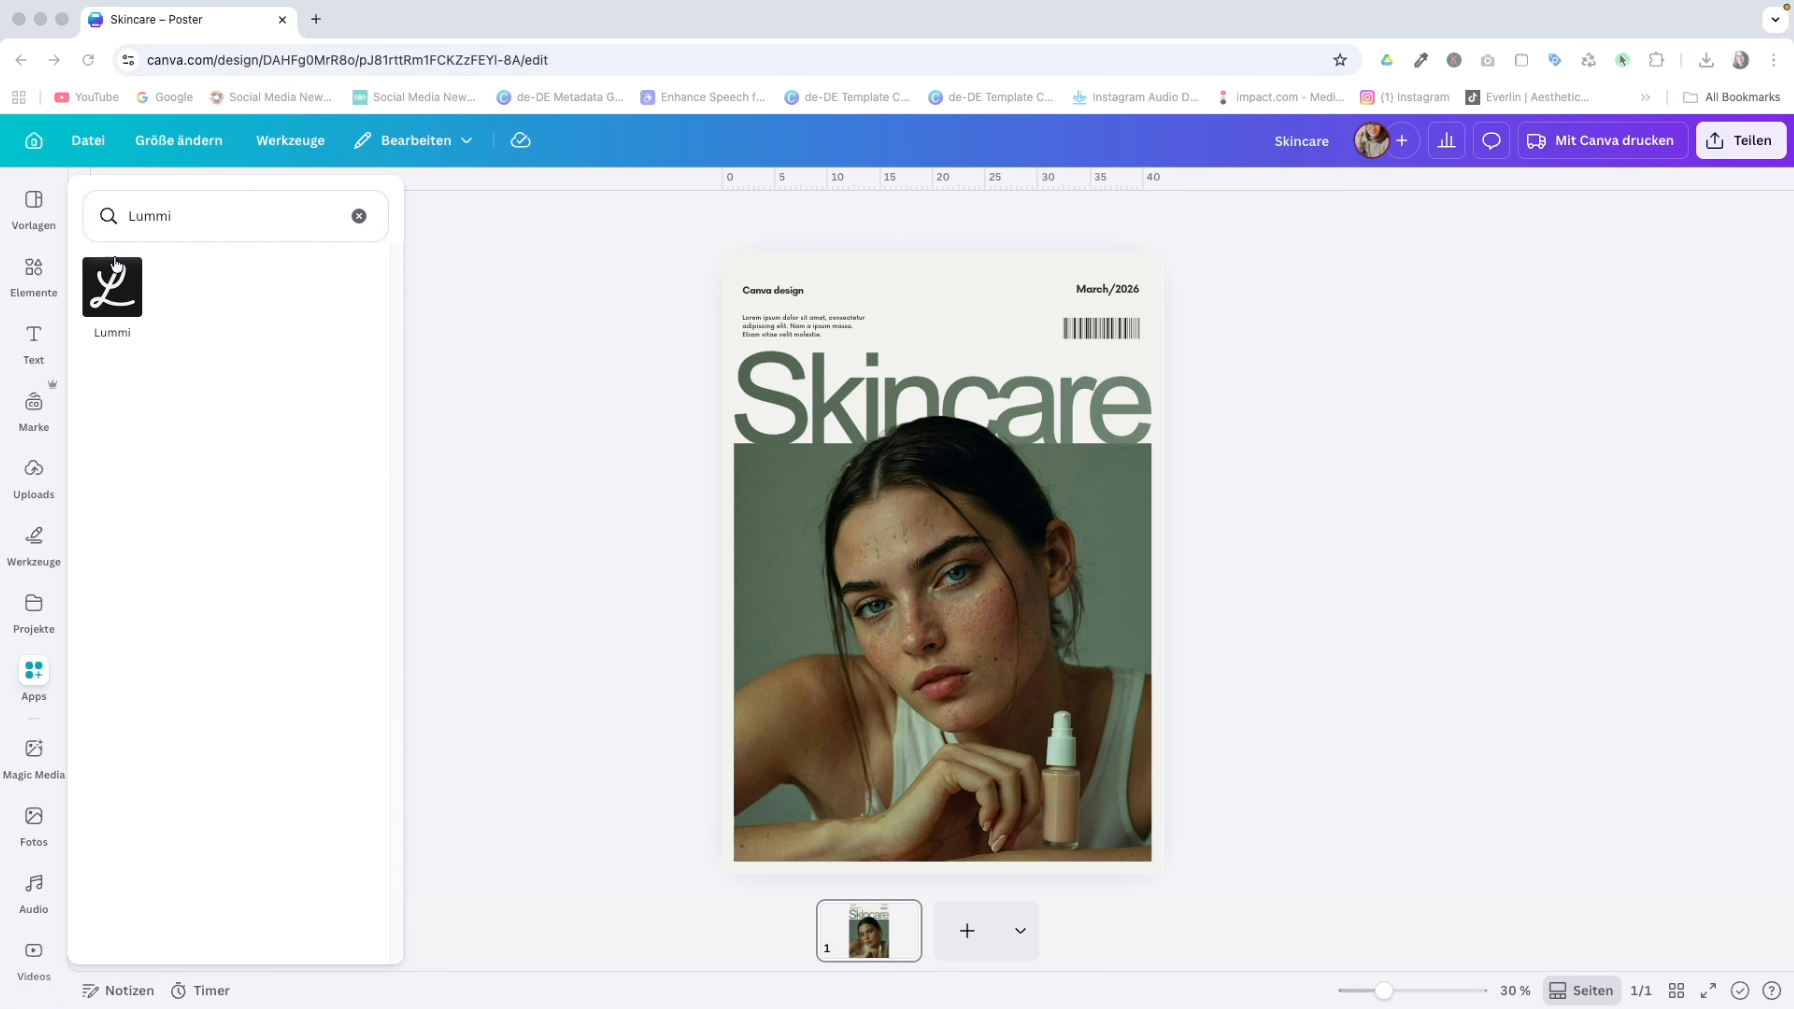
Step: Open the Lummi app and browse its suggested images
click(101, 302)
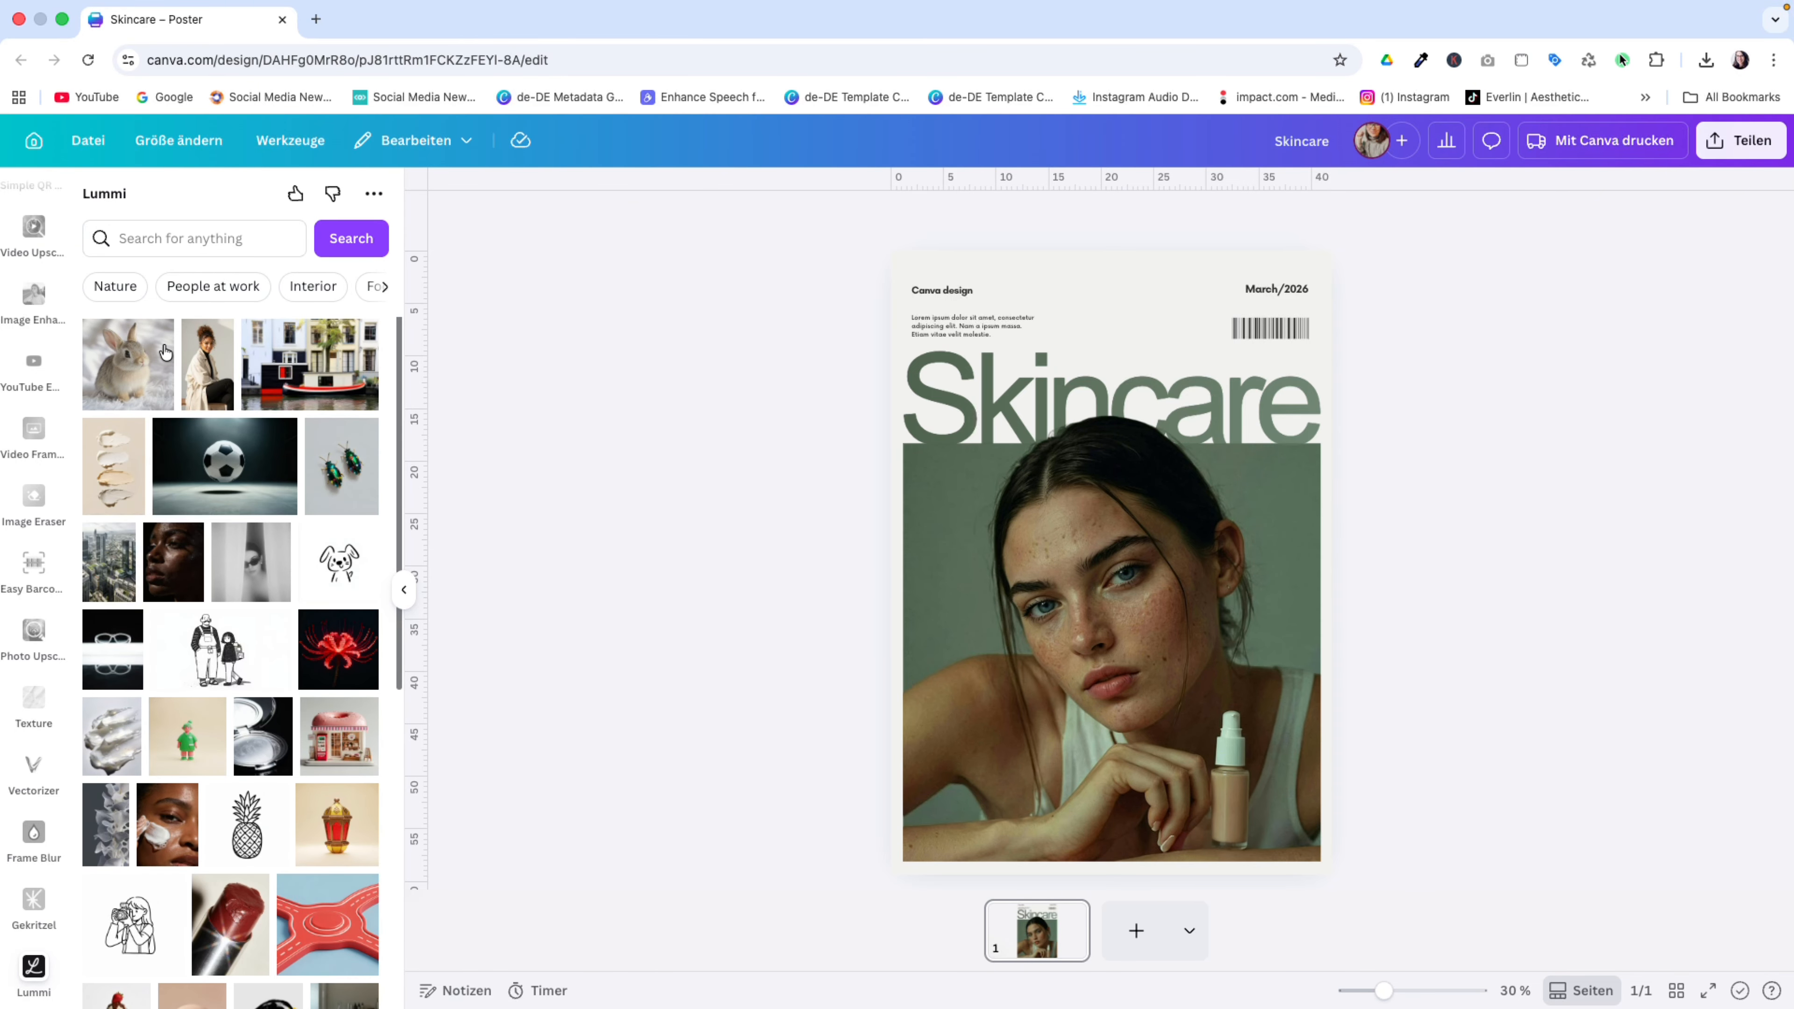
scroll(227, 638, down, 3)
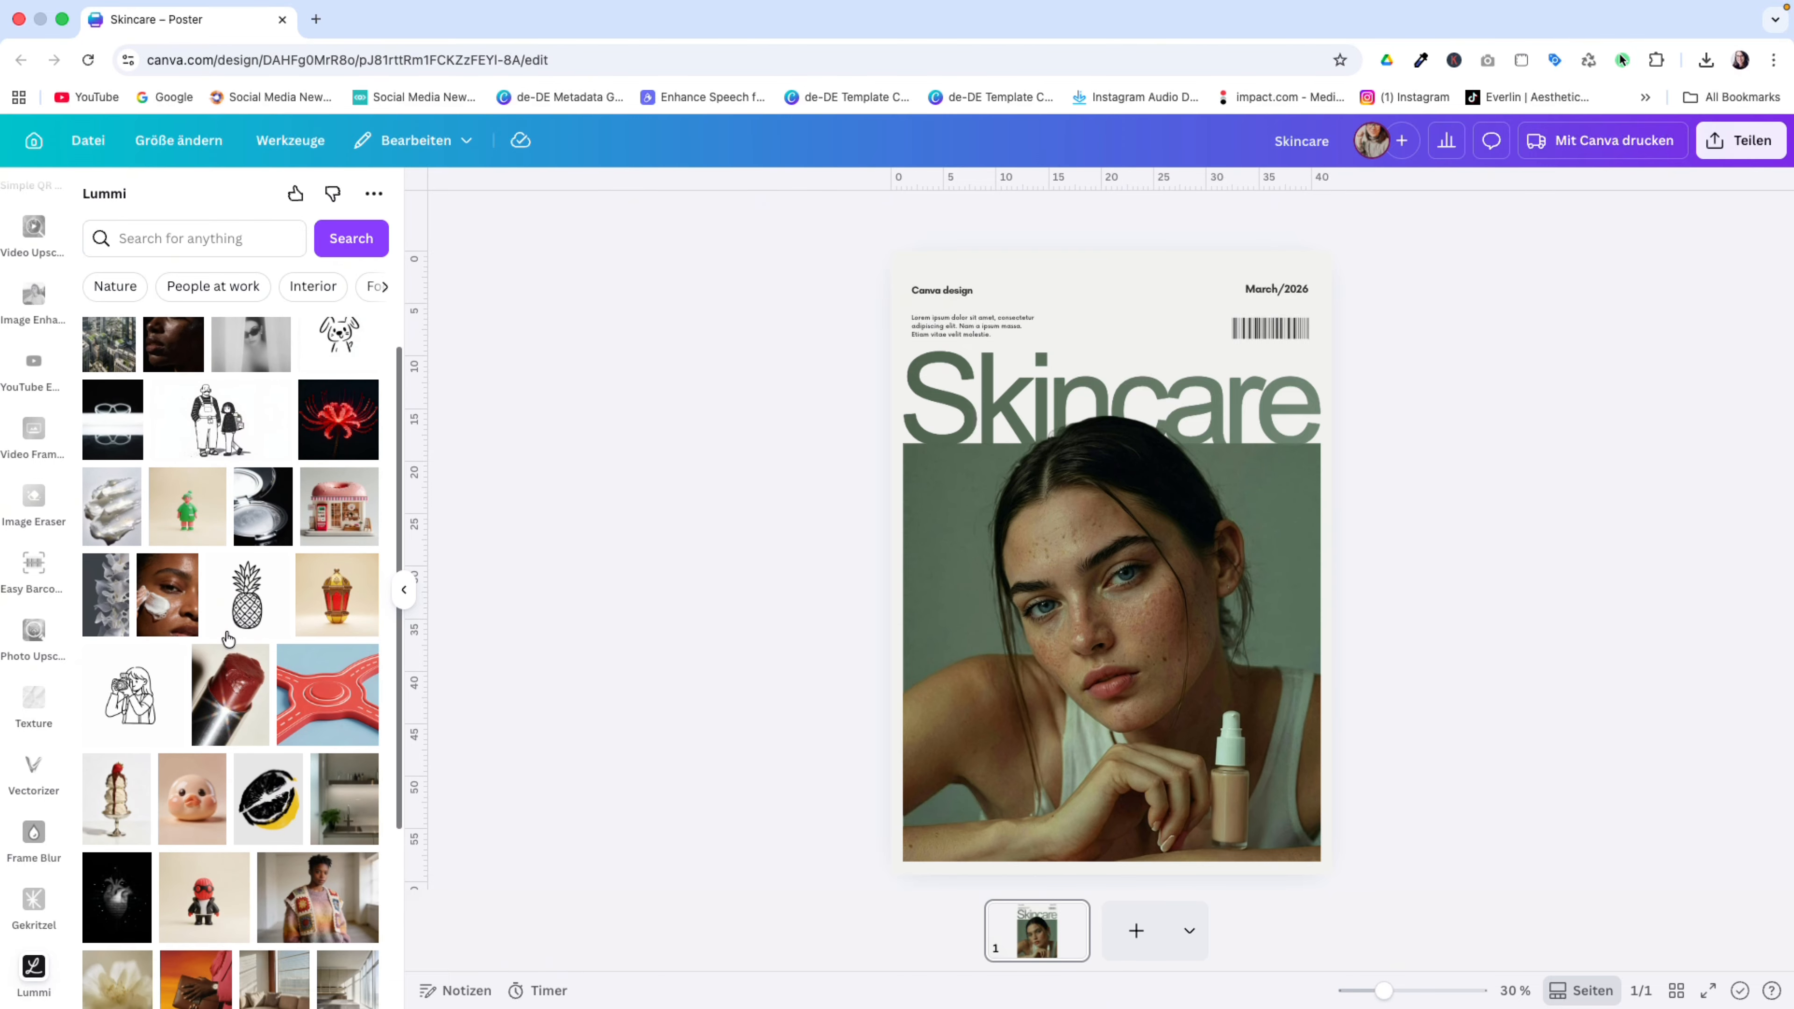
scroll(227, 638, down, 2)
Step: Add a second page, place the Lummi face close-up with cleansing foam on it and enlarge the photo
click(1127, 927)
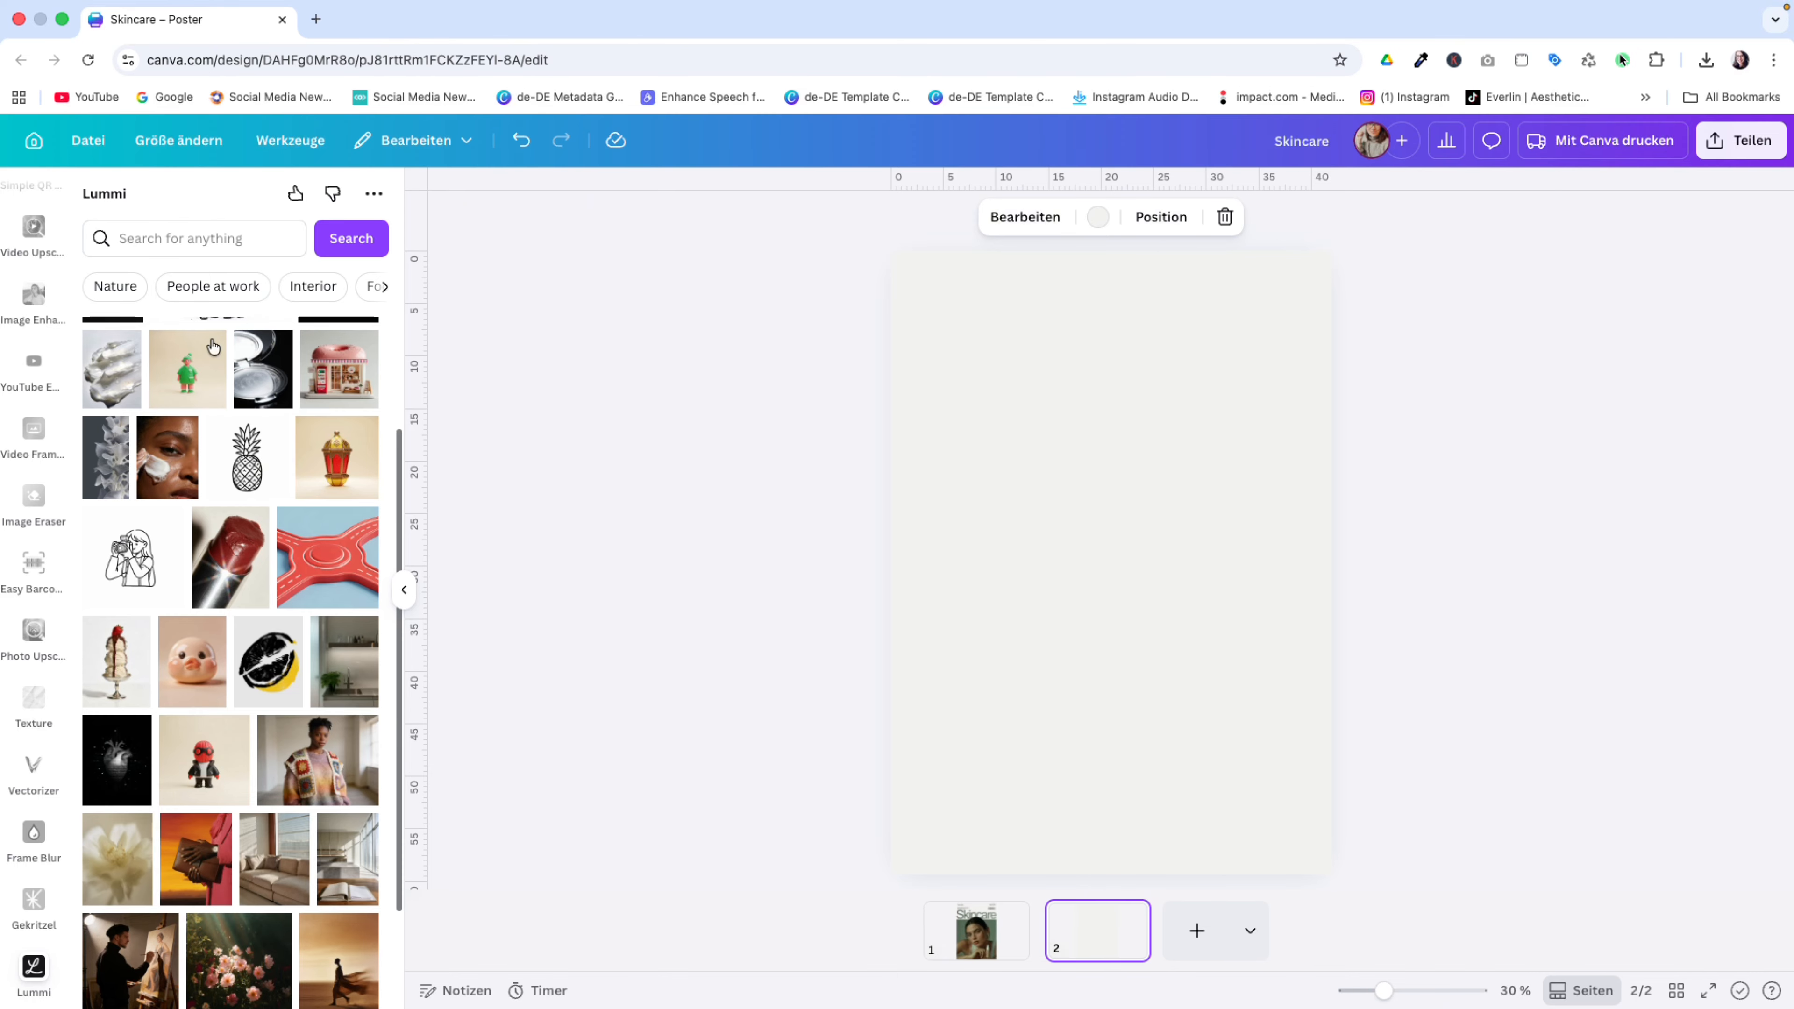
click(174, 451)
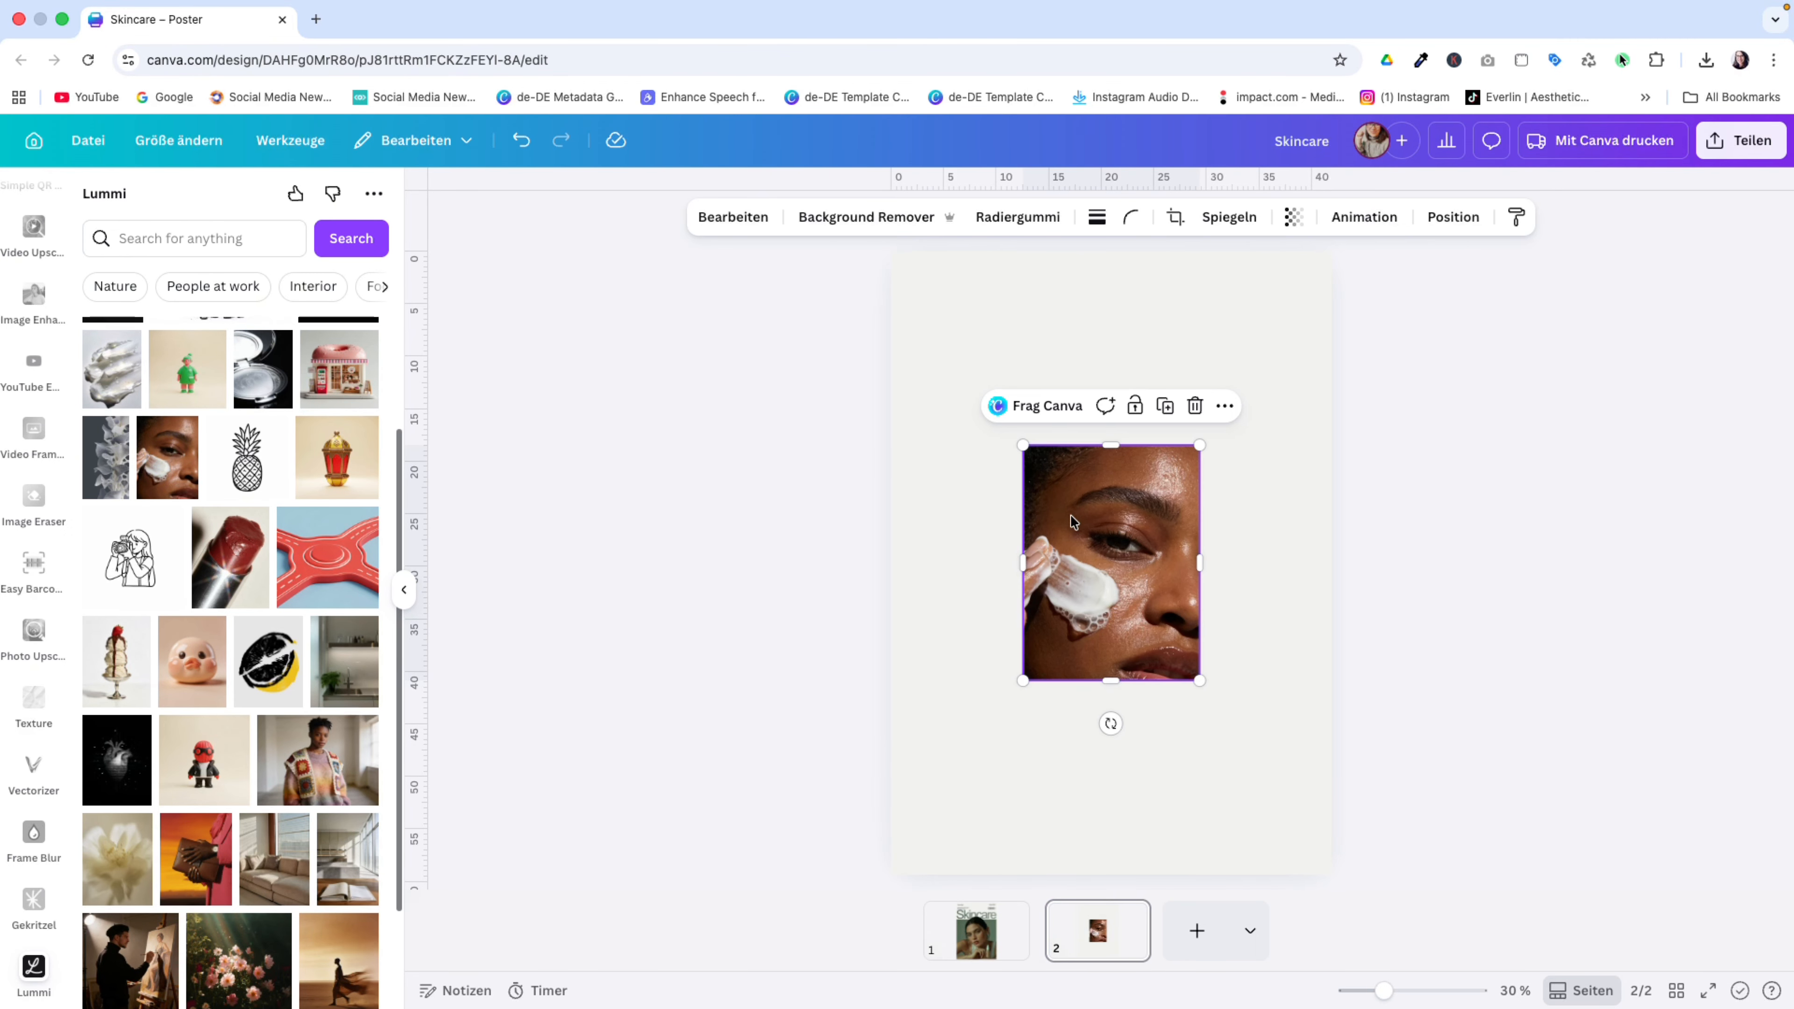
drag(1113, 557, 1042, 621)
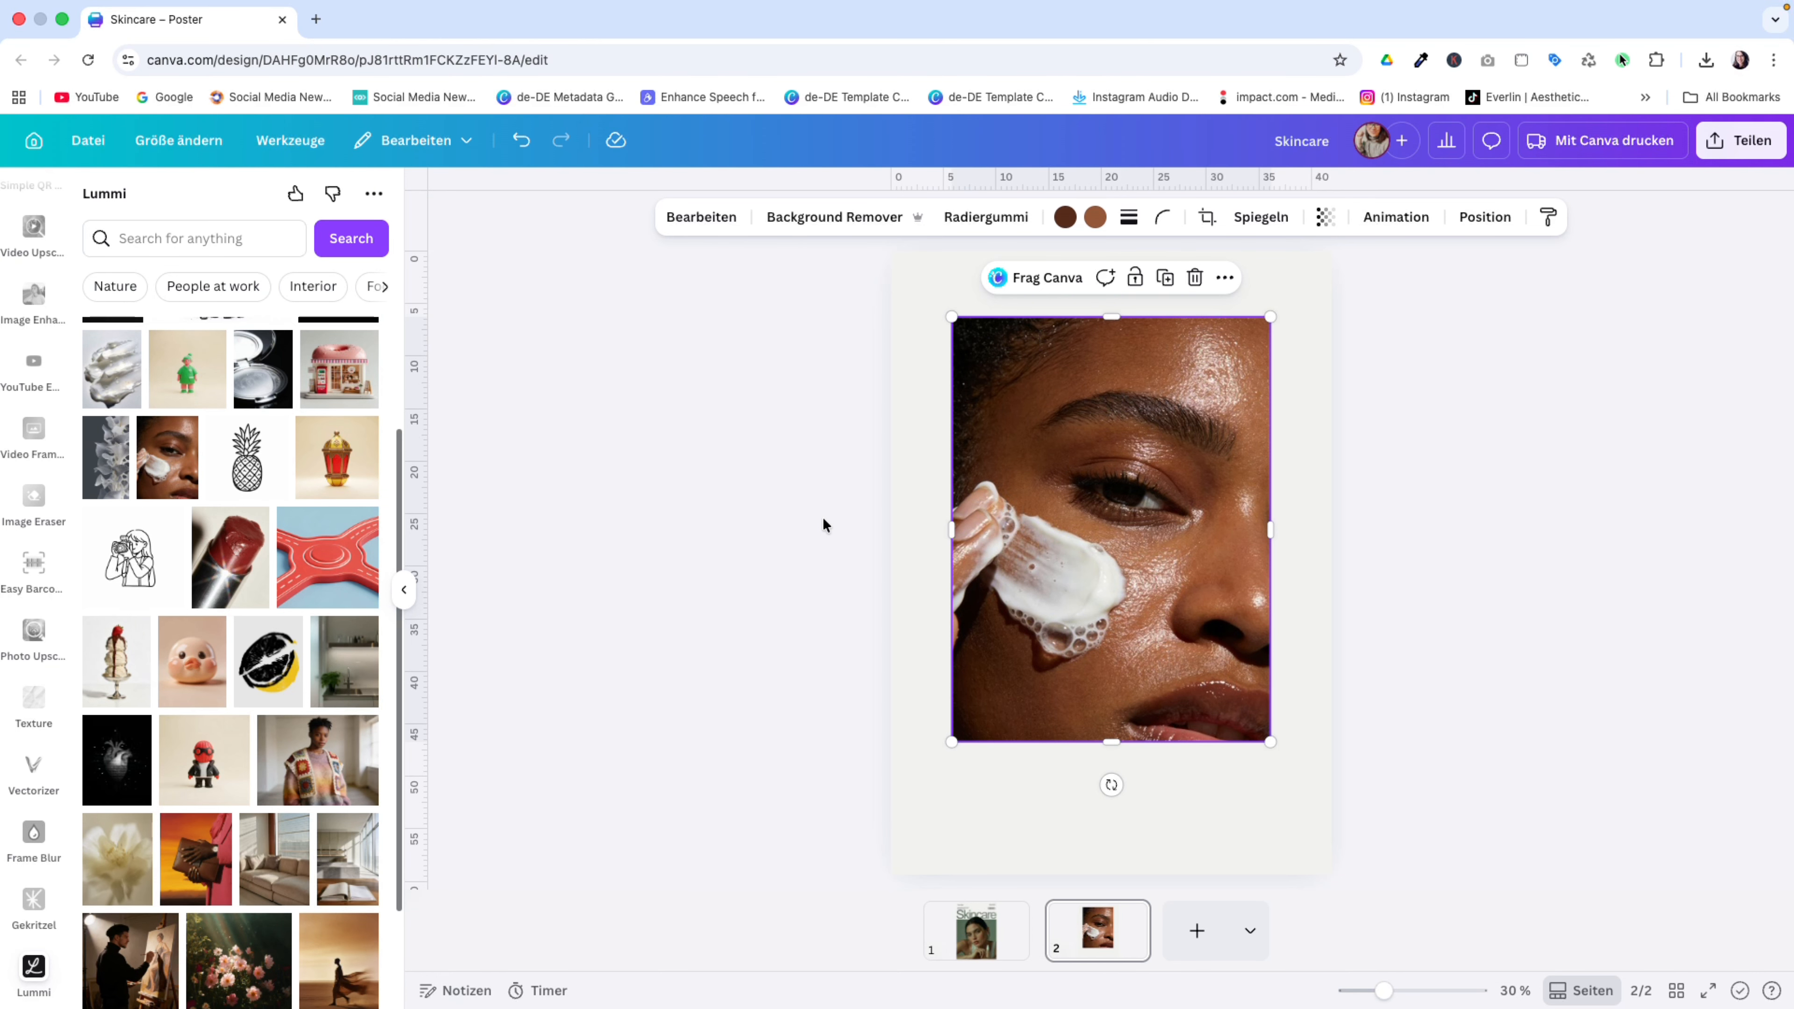
Step: Swap the second page's photo for the blurred Lummi portrait with sunglasses and red flowers in the hair
scroll(254, 565, down, 2)
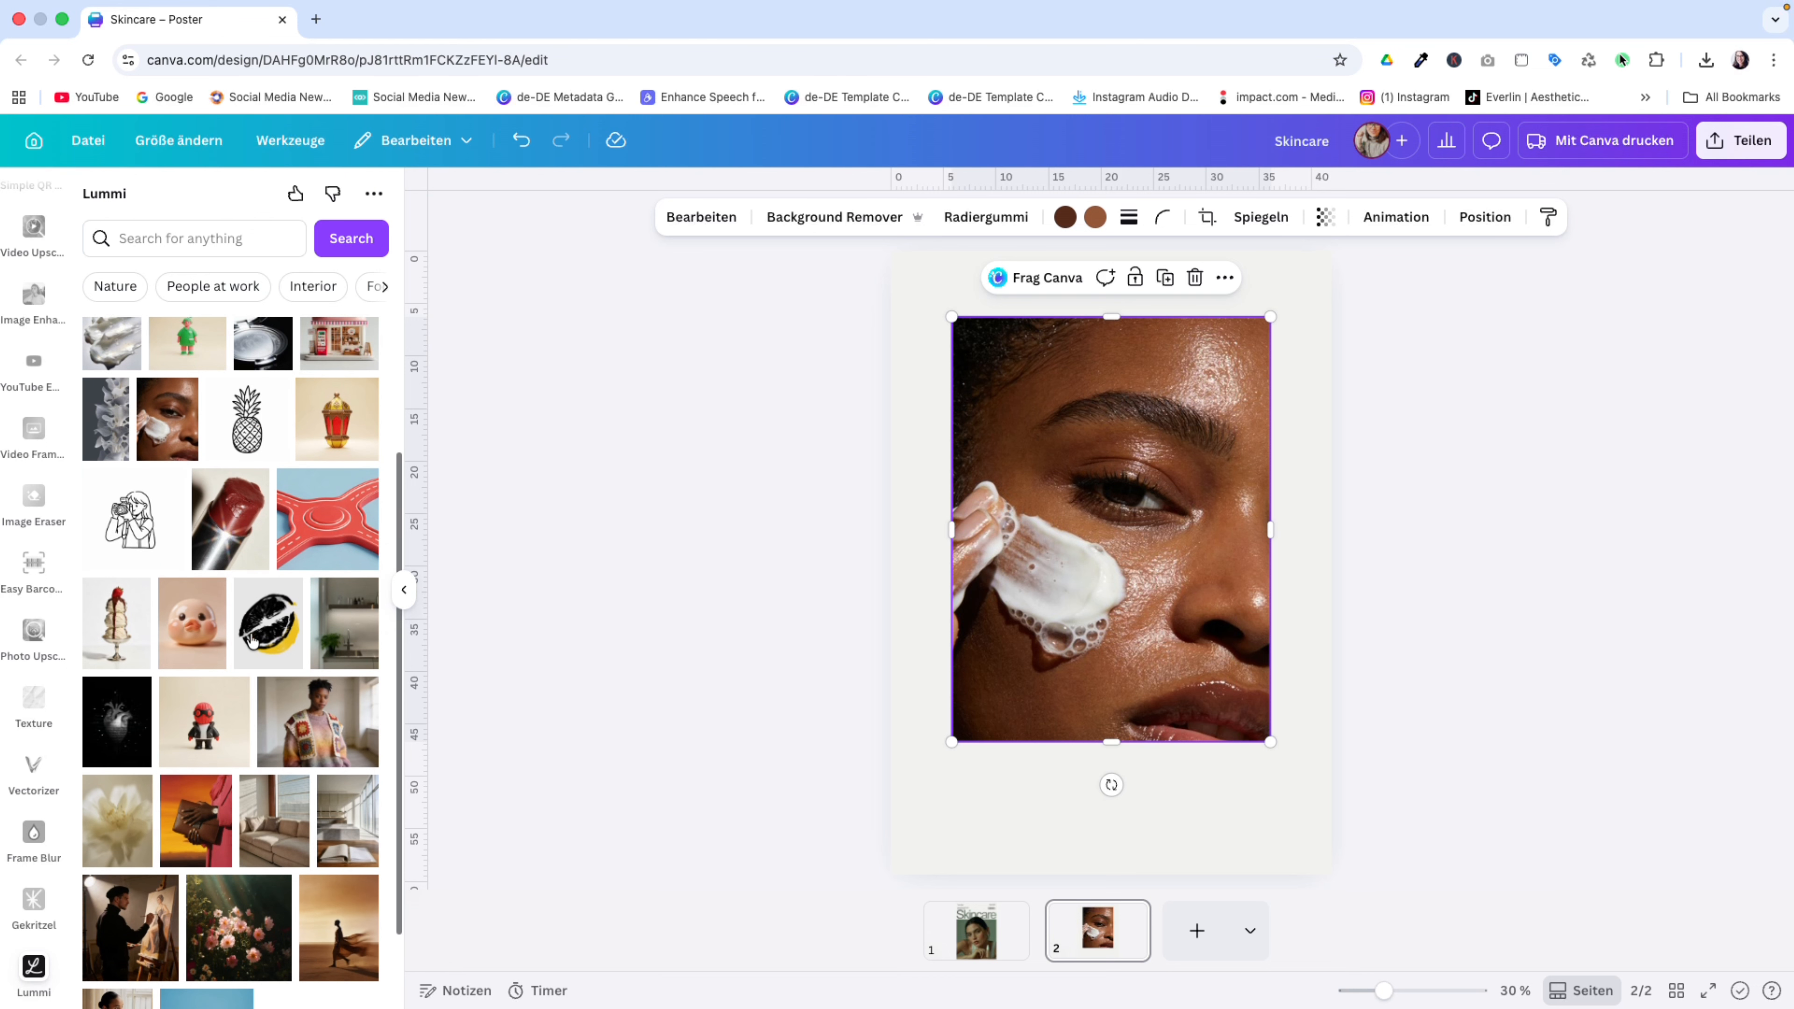
scroll(268, 664, down, 5)
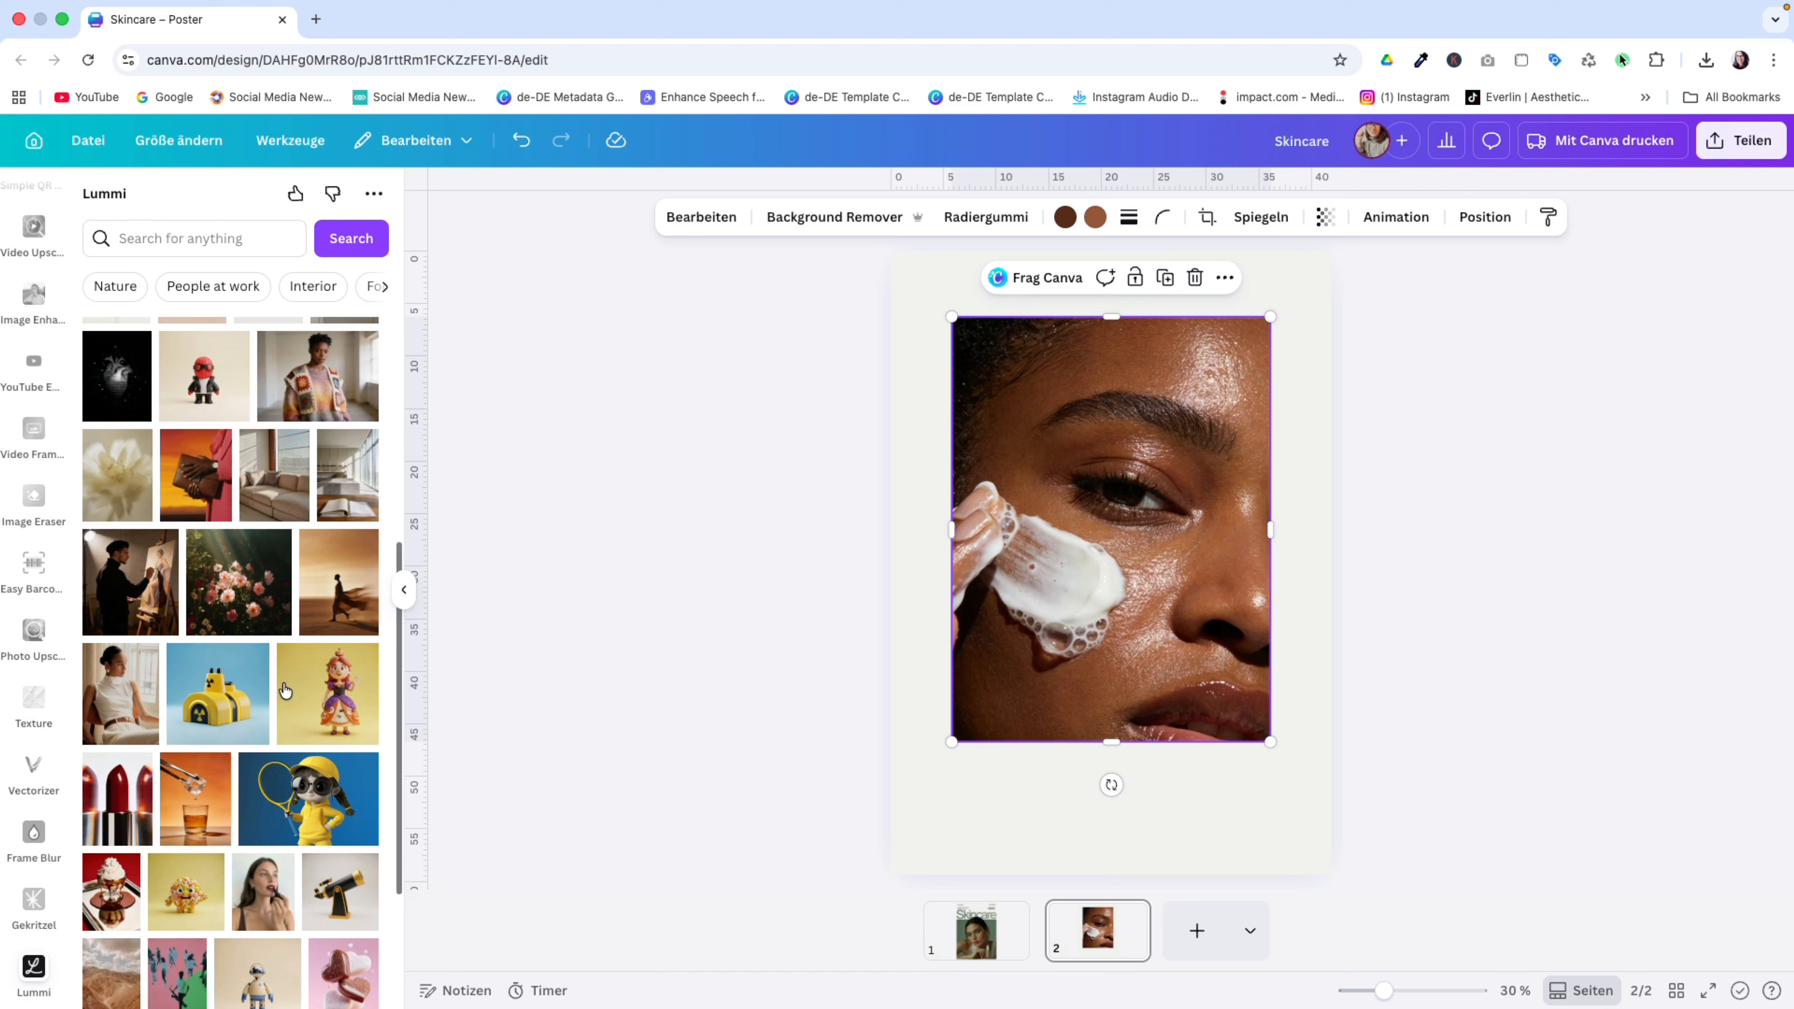
scroll(285, 691, down, 3)
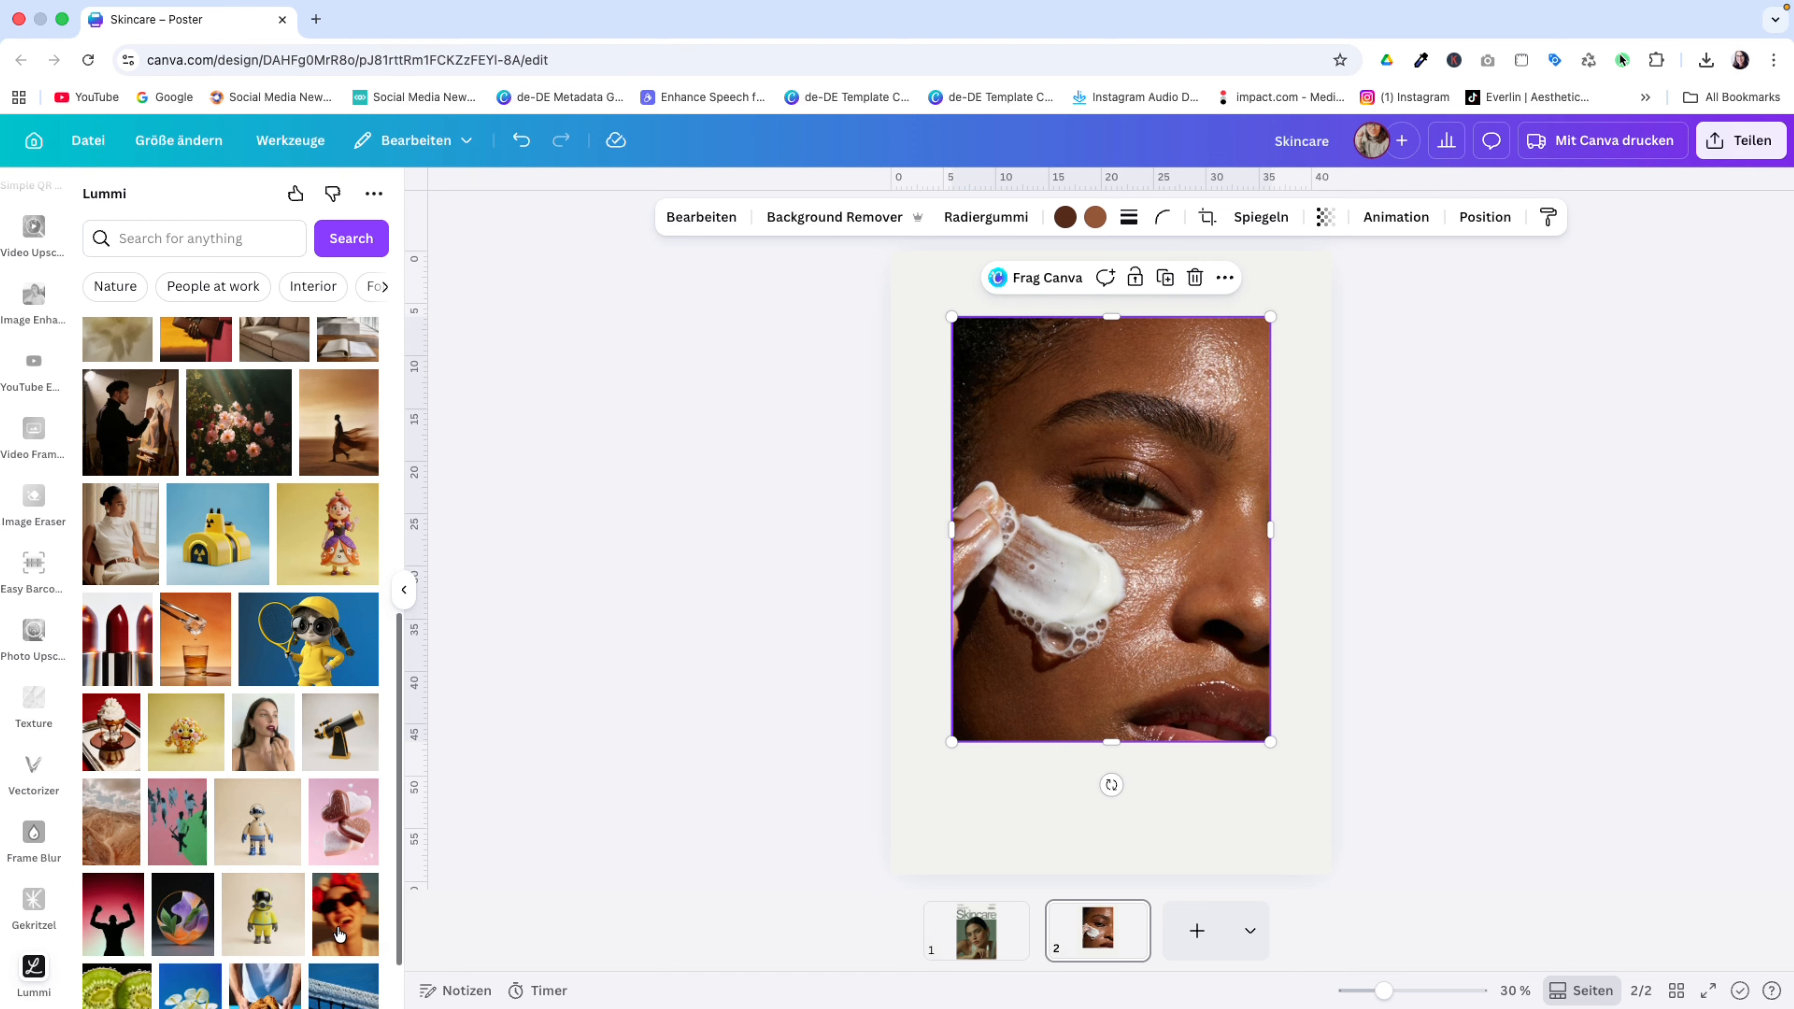
click(339, 935)
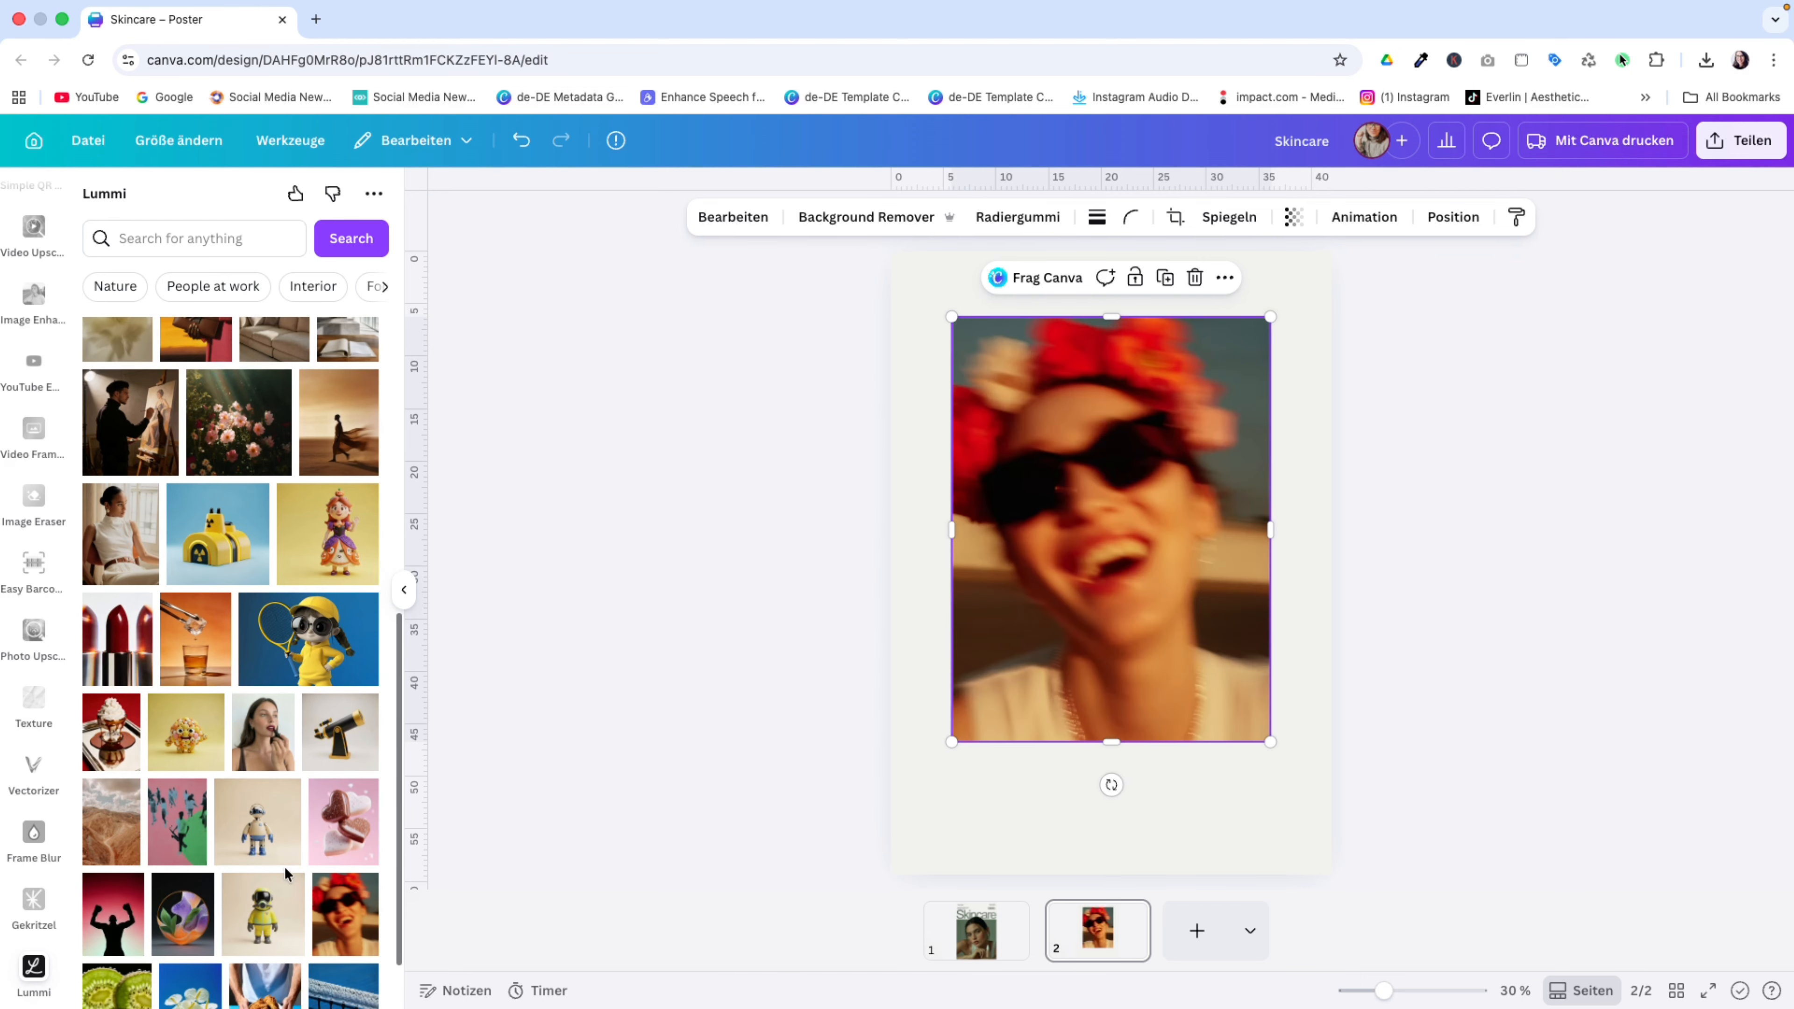
Step: Try the Lummi portrait with the yellow hat and ice pop, followed by the dark-haired man in sunglasses, as the second page's photo
scroll(279, 848, down, 2)
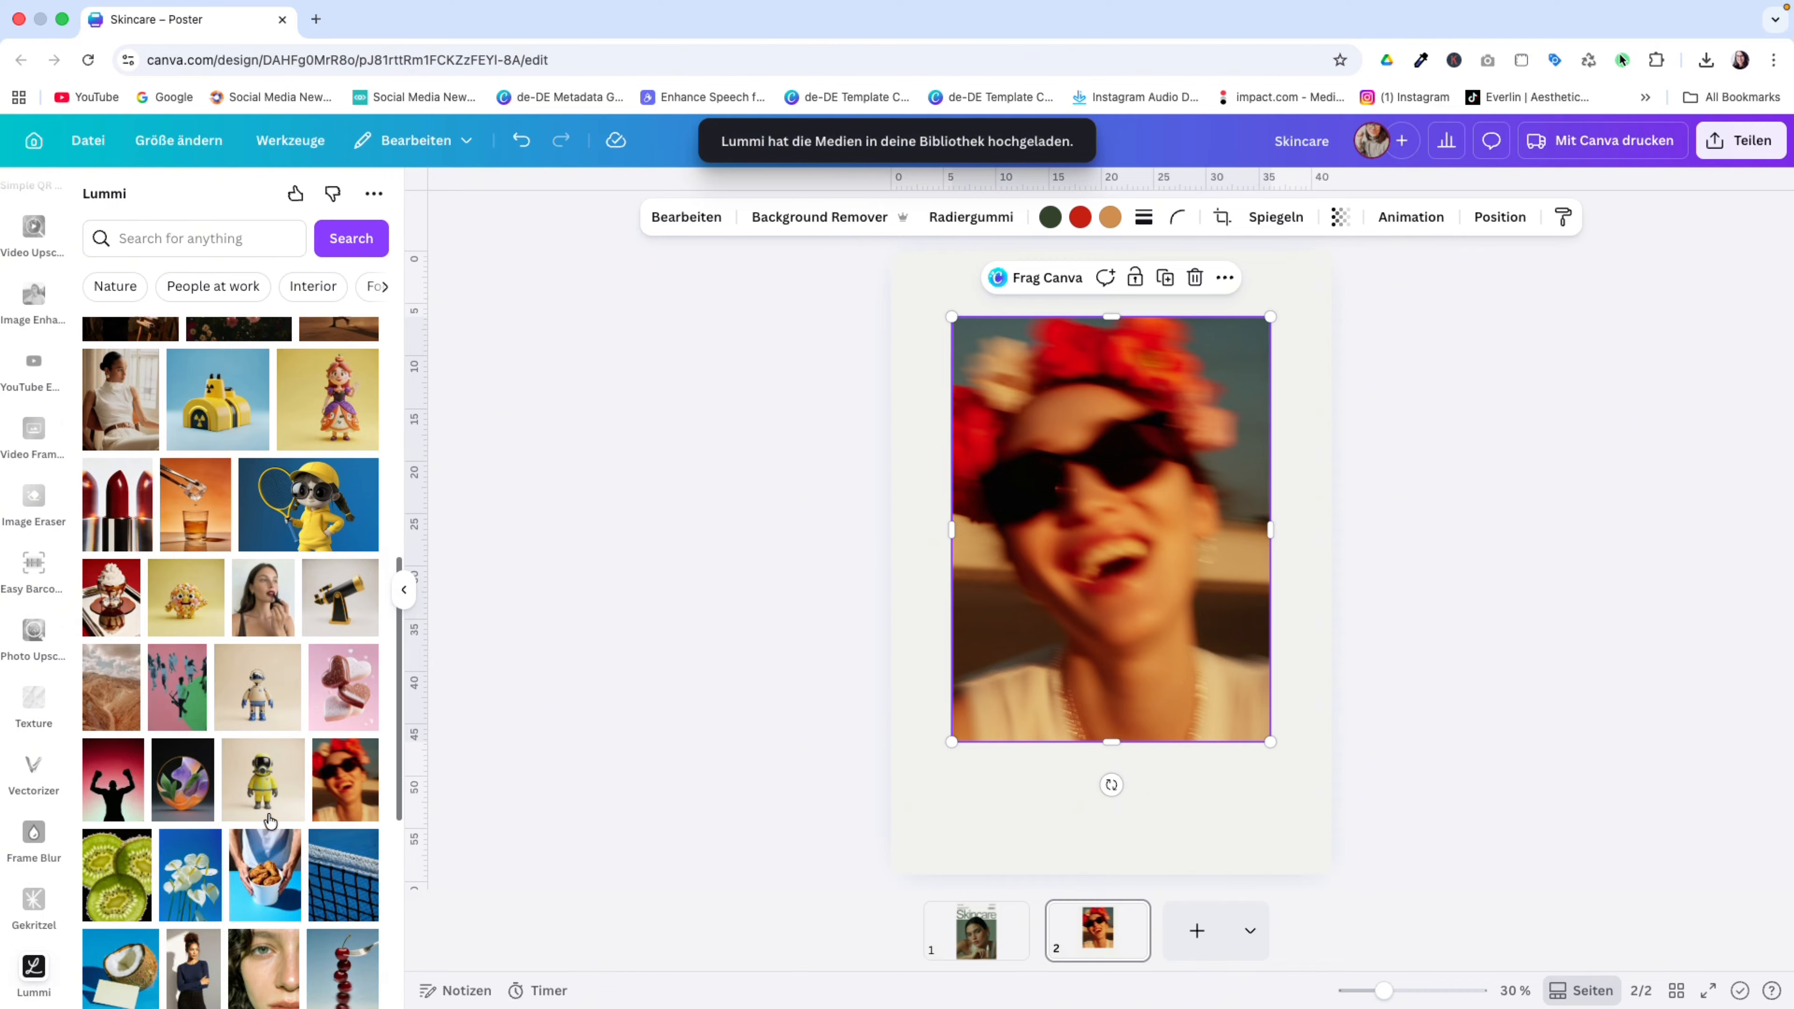
scroll(269, 820, down, 2)
scroll(260, 864, down, 2)
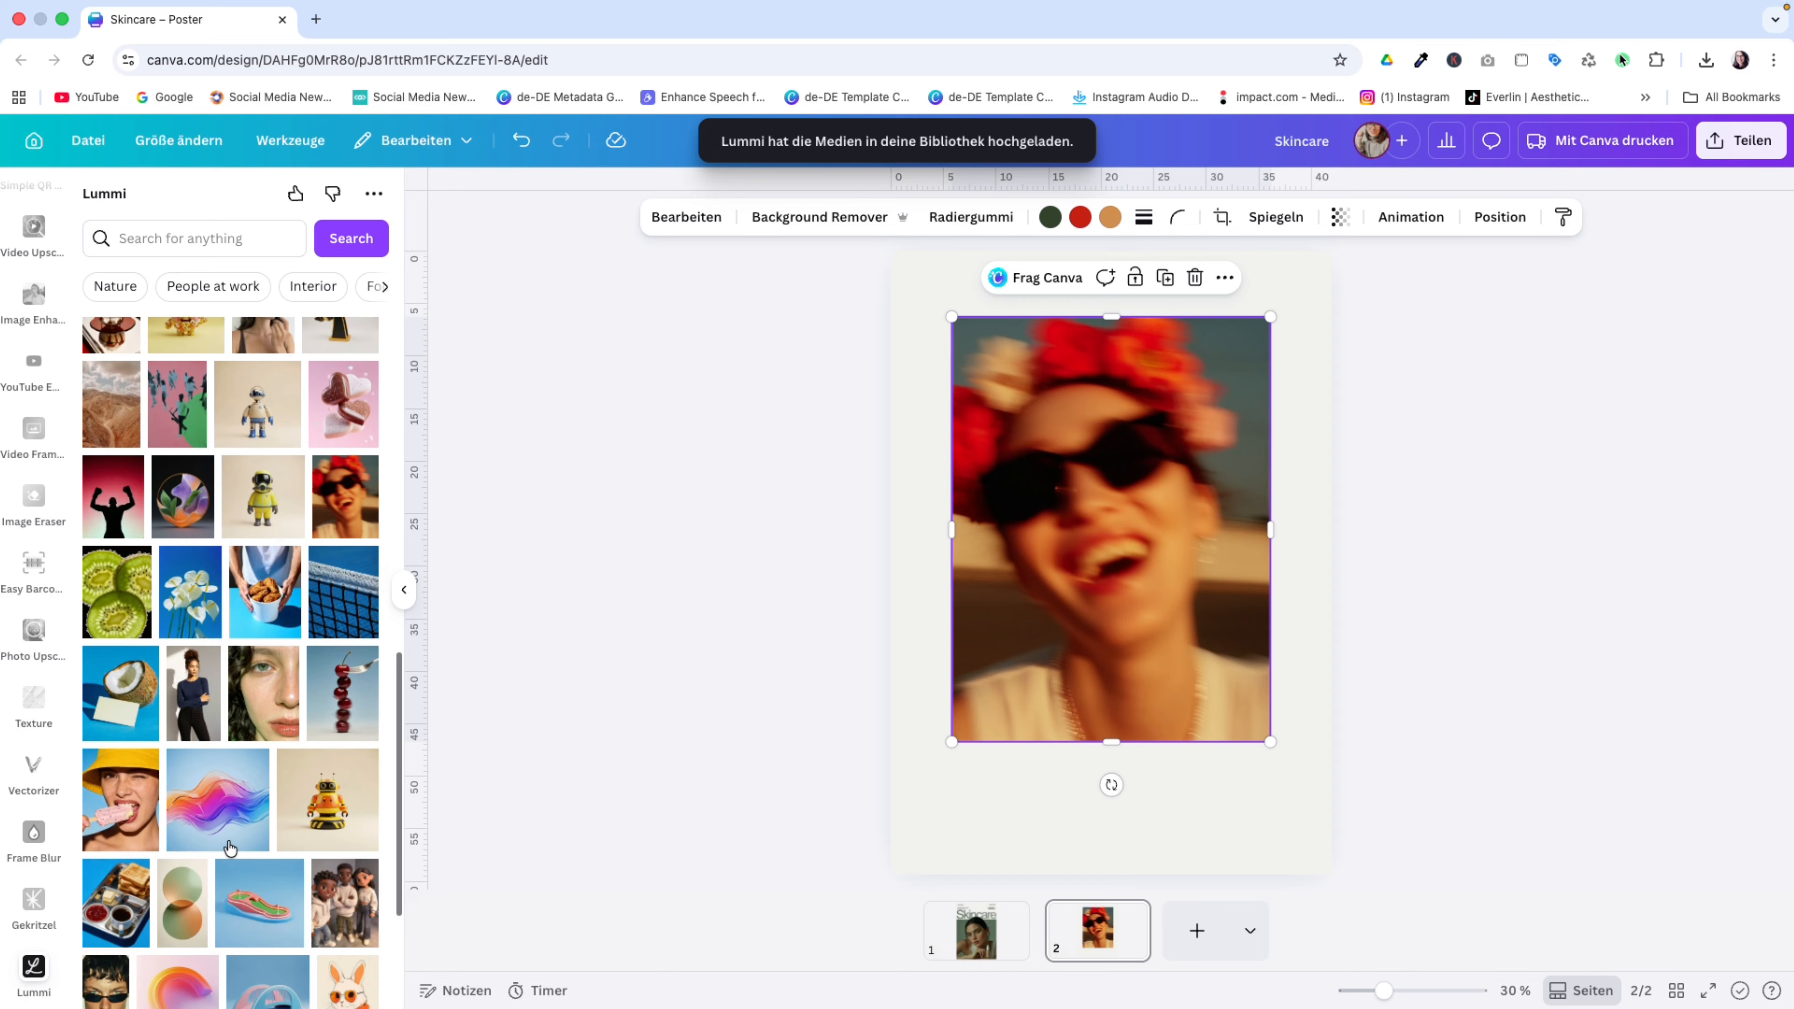
click(132, 820)
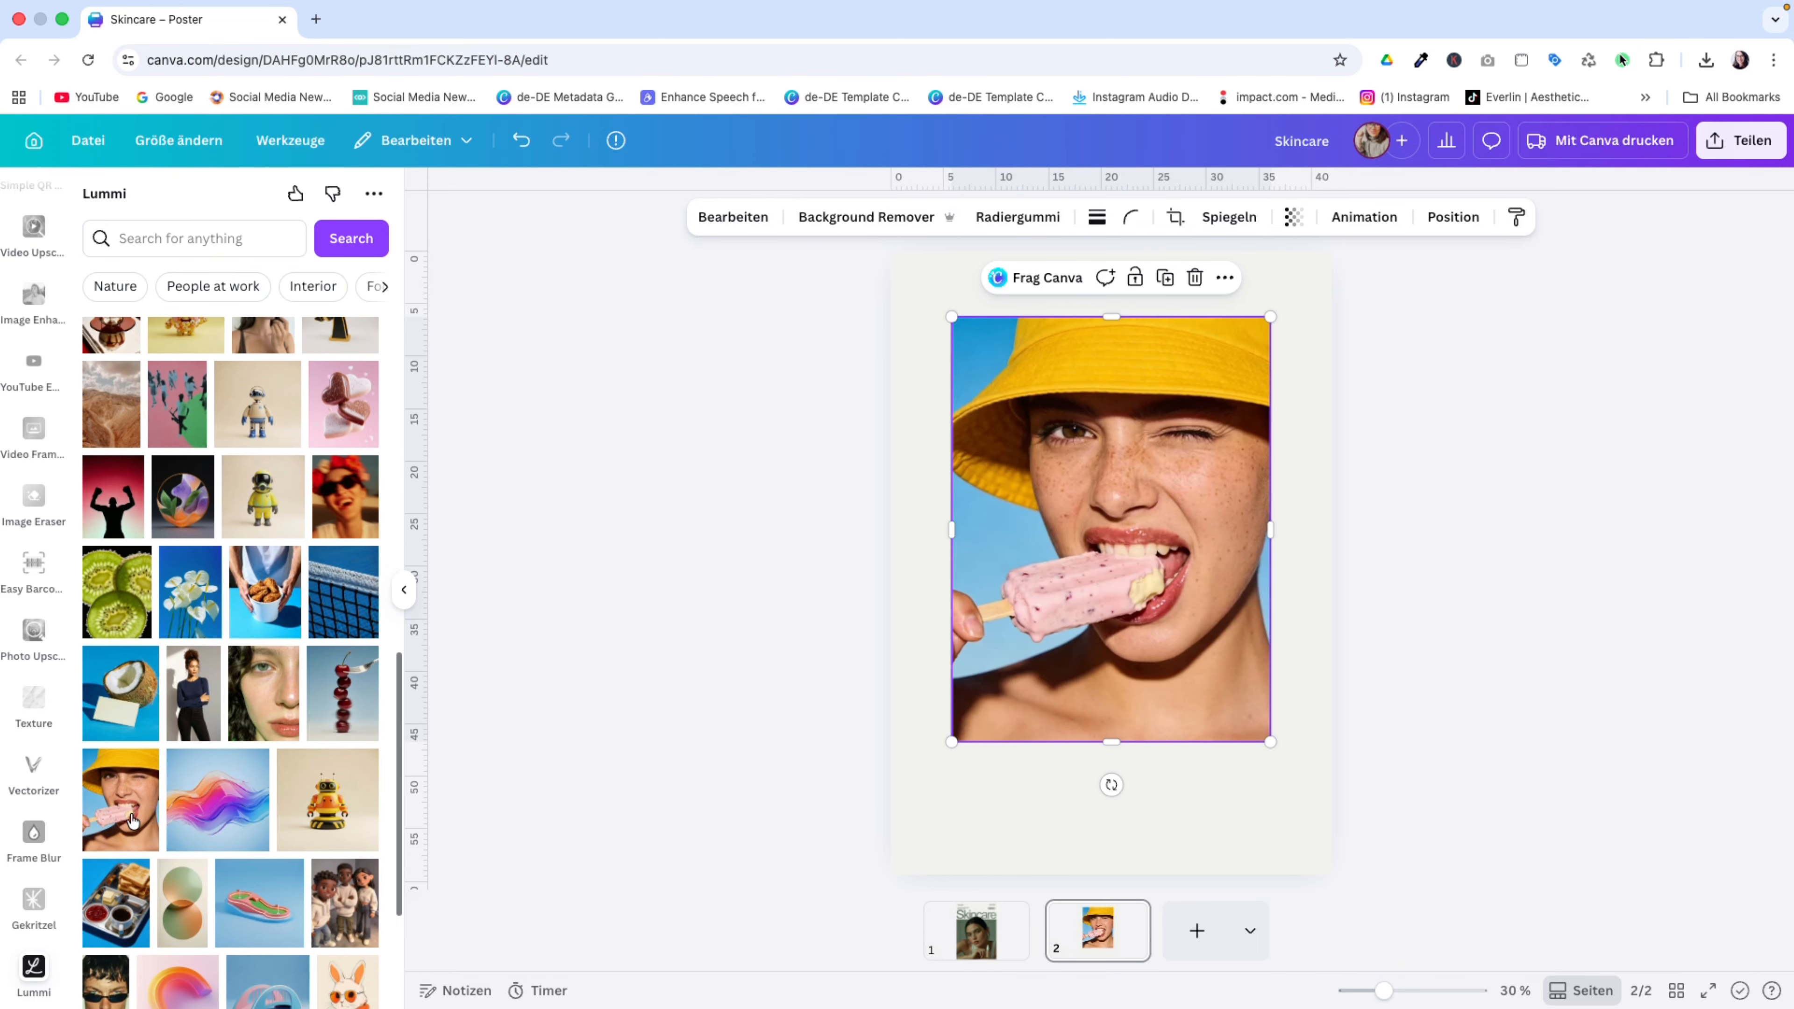
scroll(138, 792, down, 4)
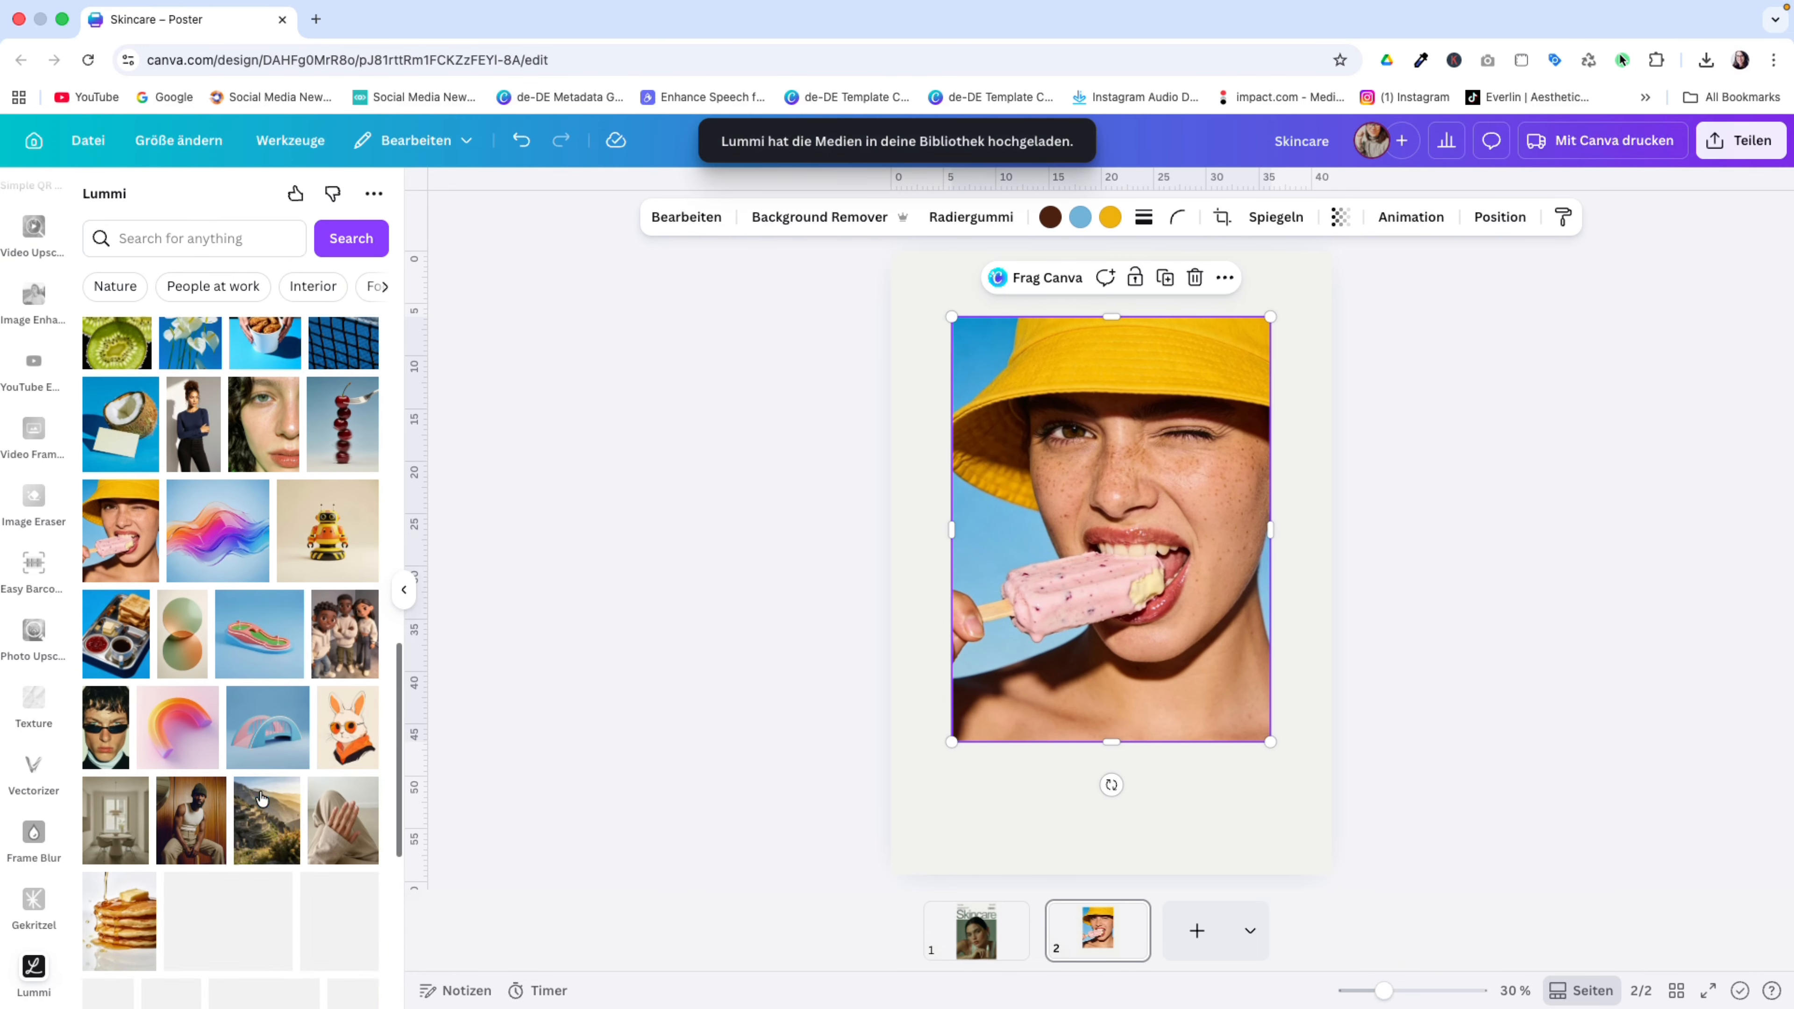
click(118, 750)
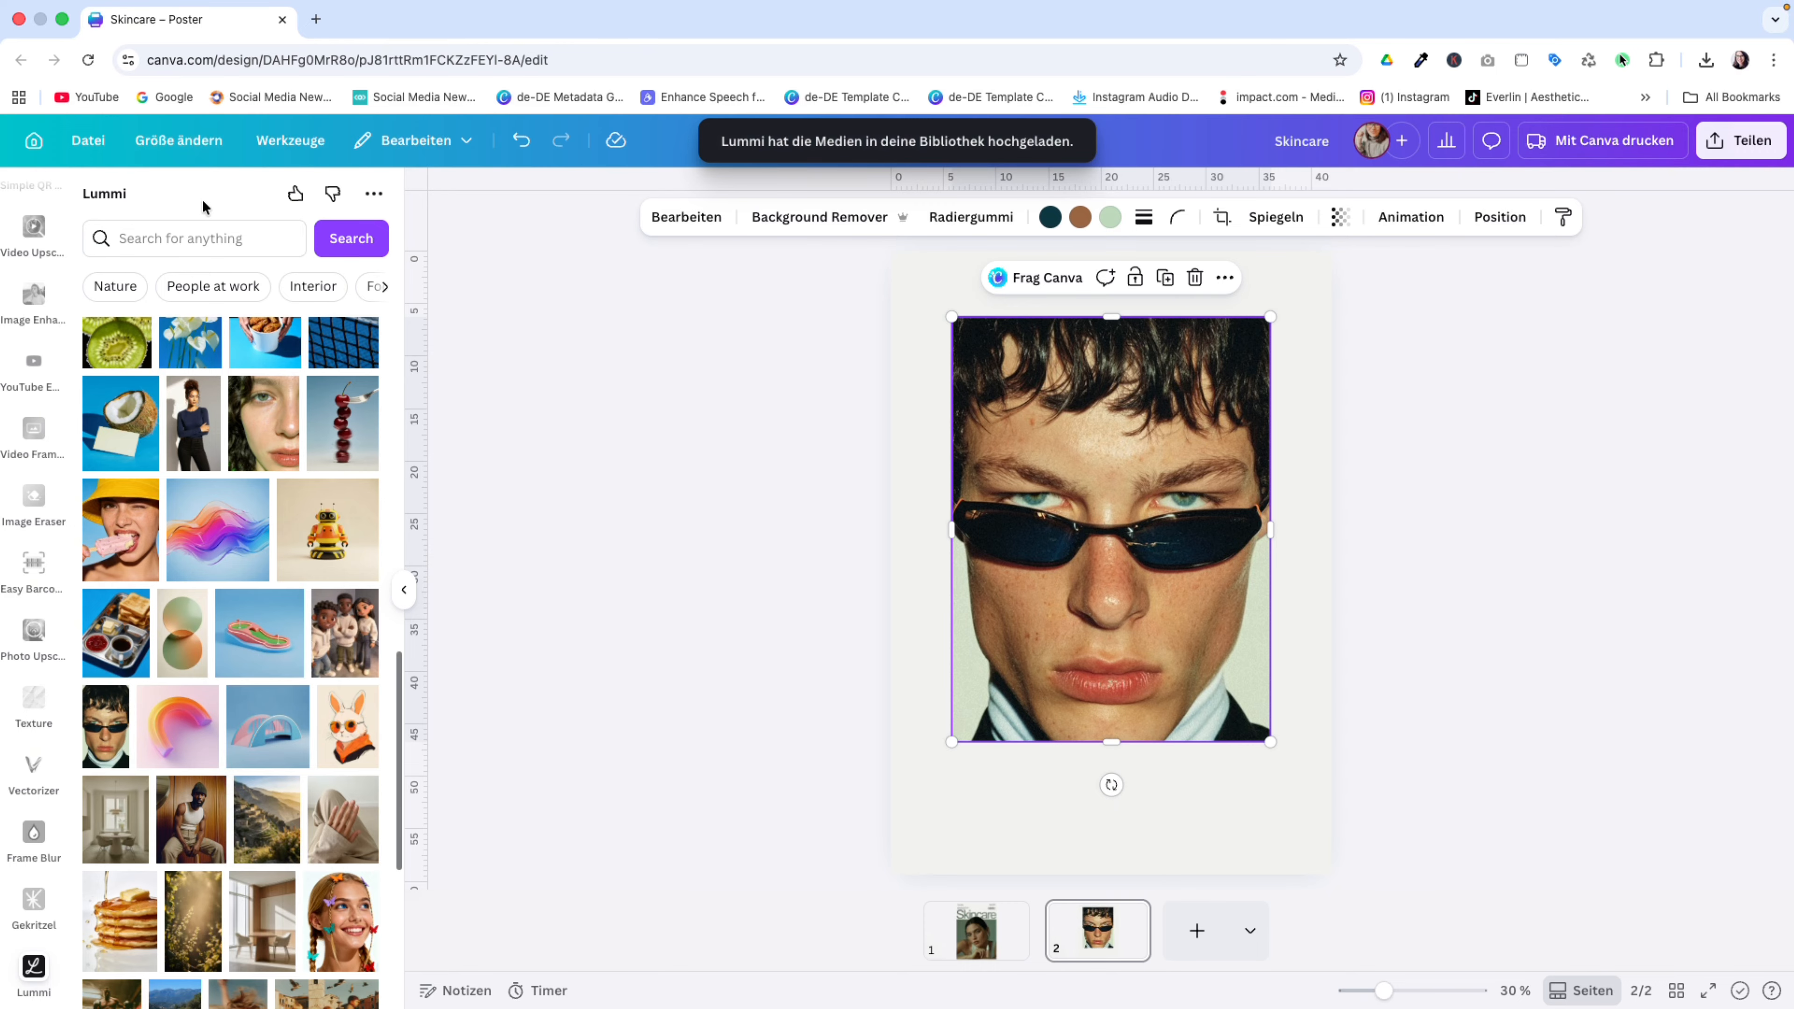
Step: Replace the second page's photo with the Lummi image of the woman in white standing beside hay bales
scroll(300, 699, down, 2)
scroll(300, 700, down, 5)
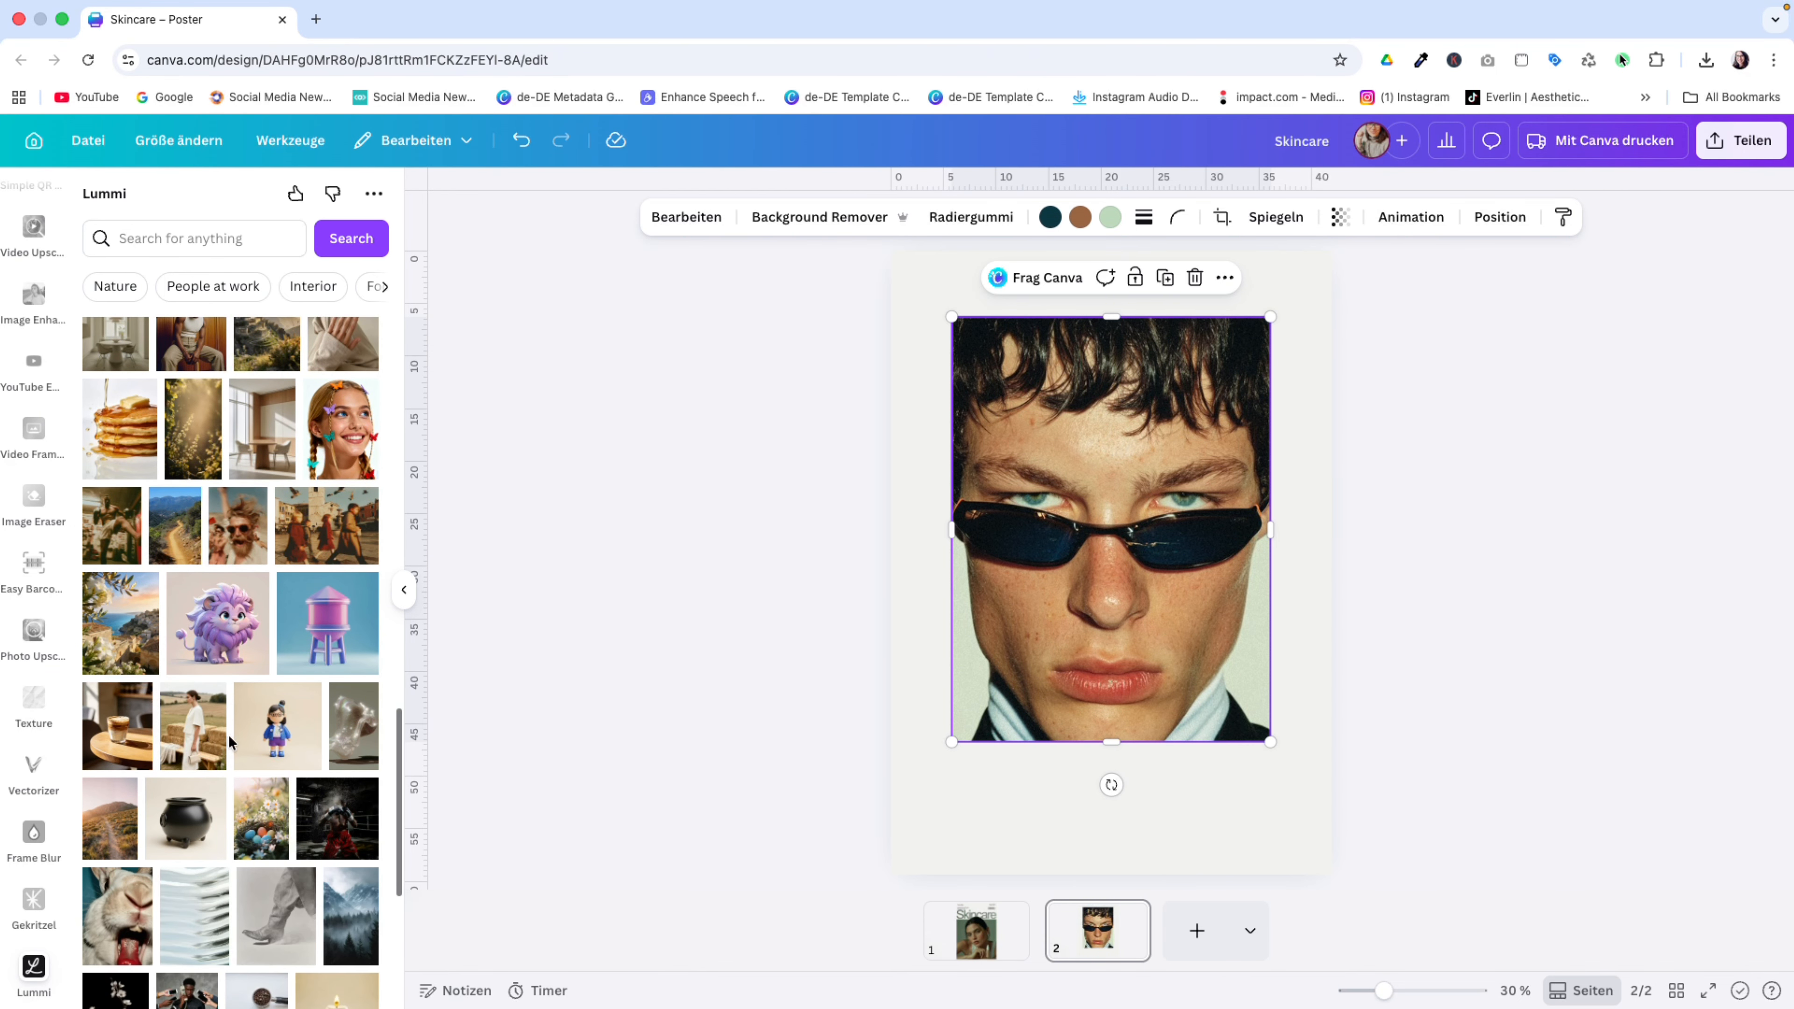
click(211, 742)
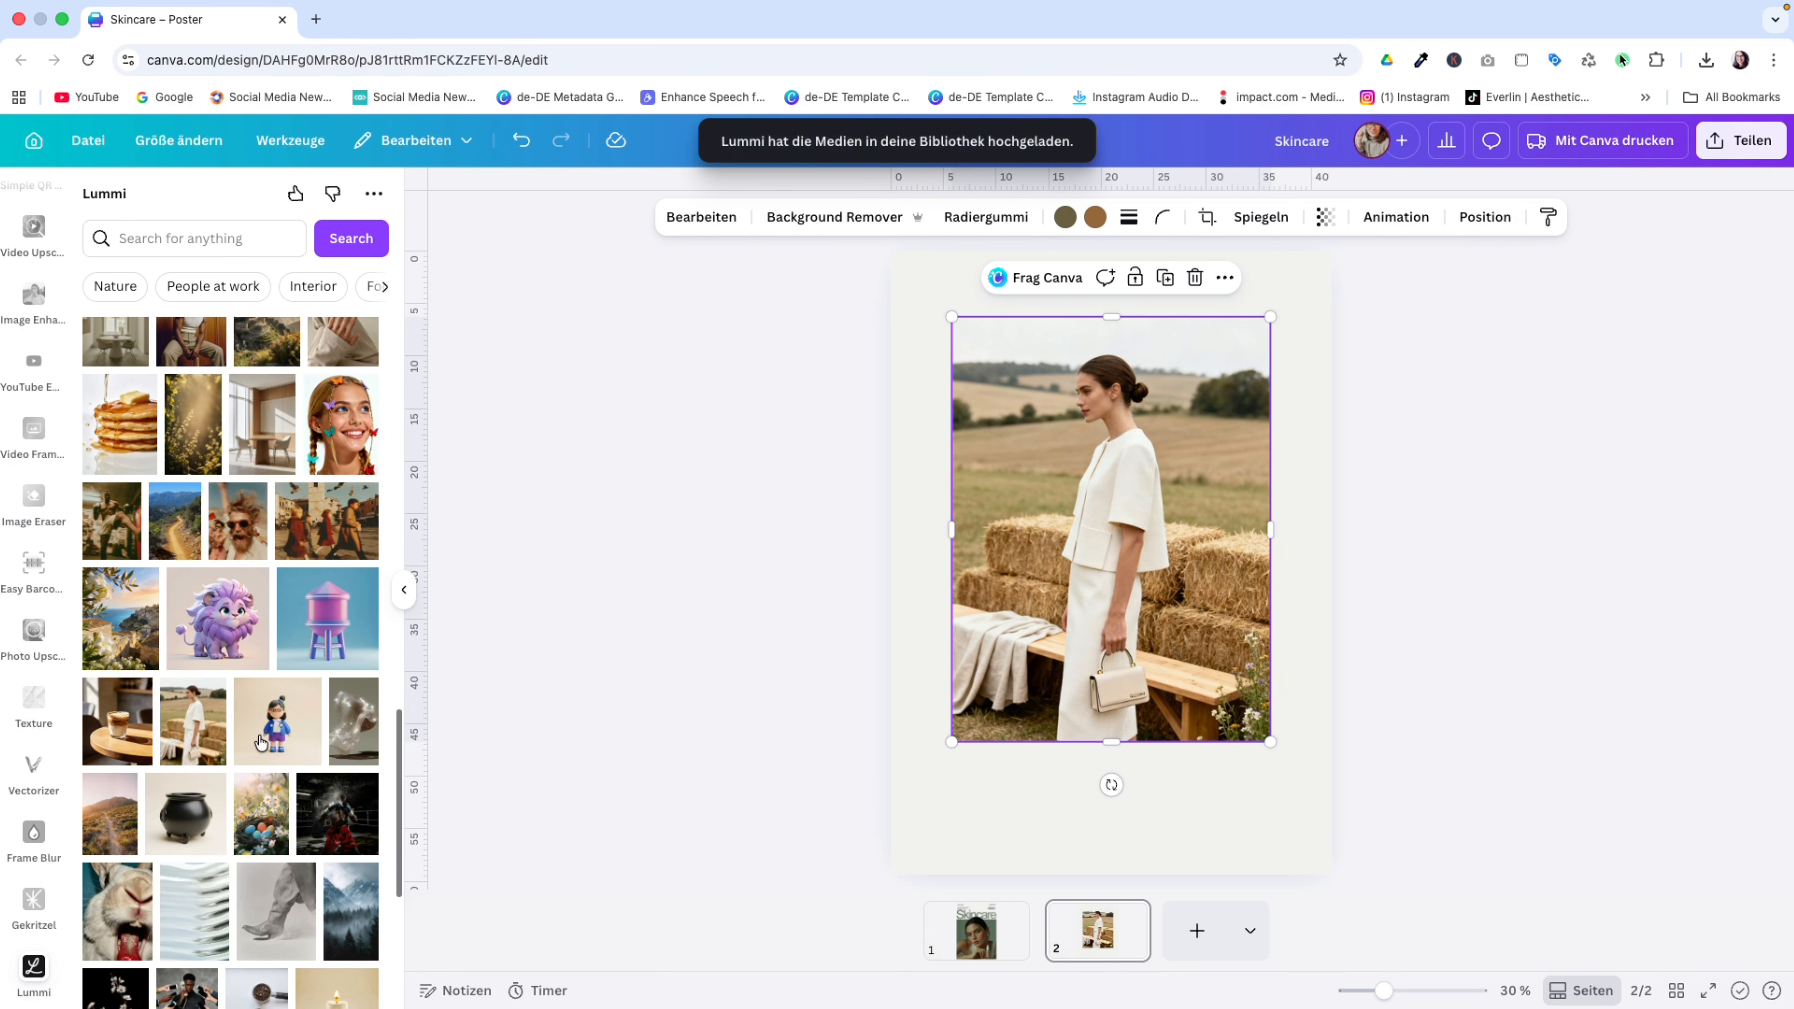
scroll(201, 778, down, 6)
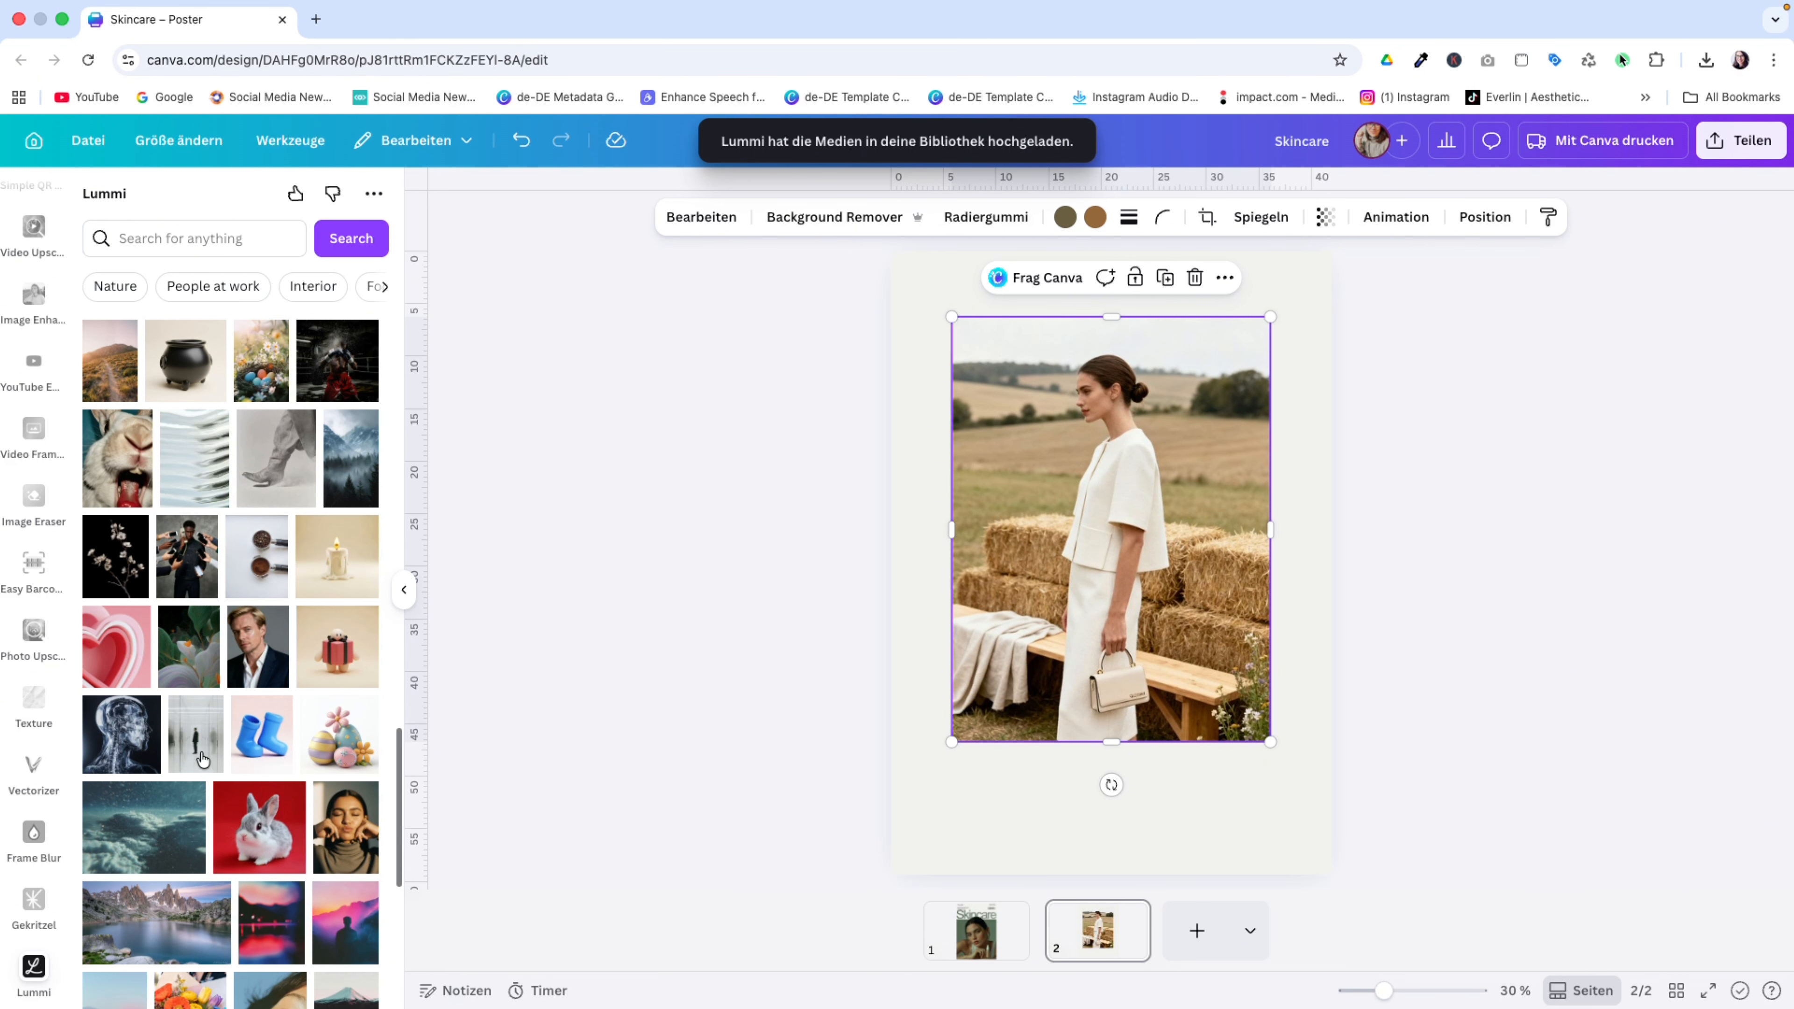
scroll(199, 777, down, 5)
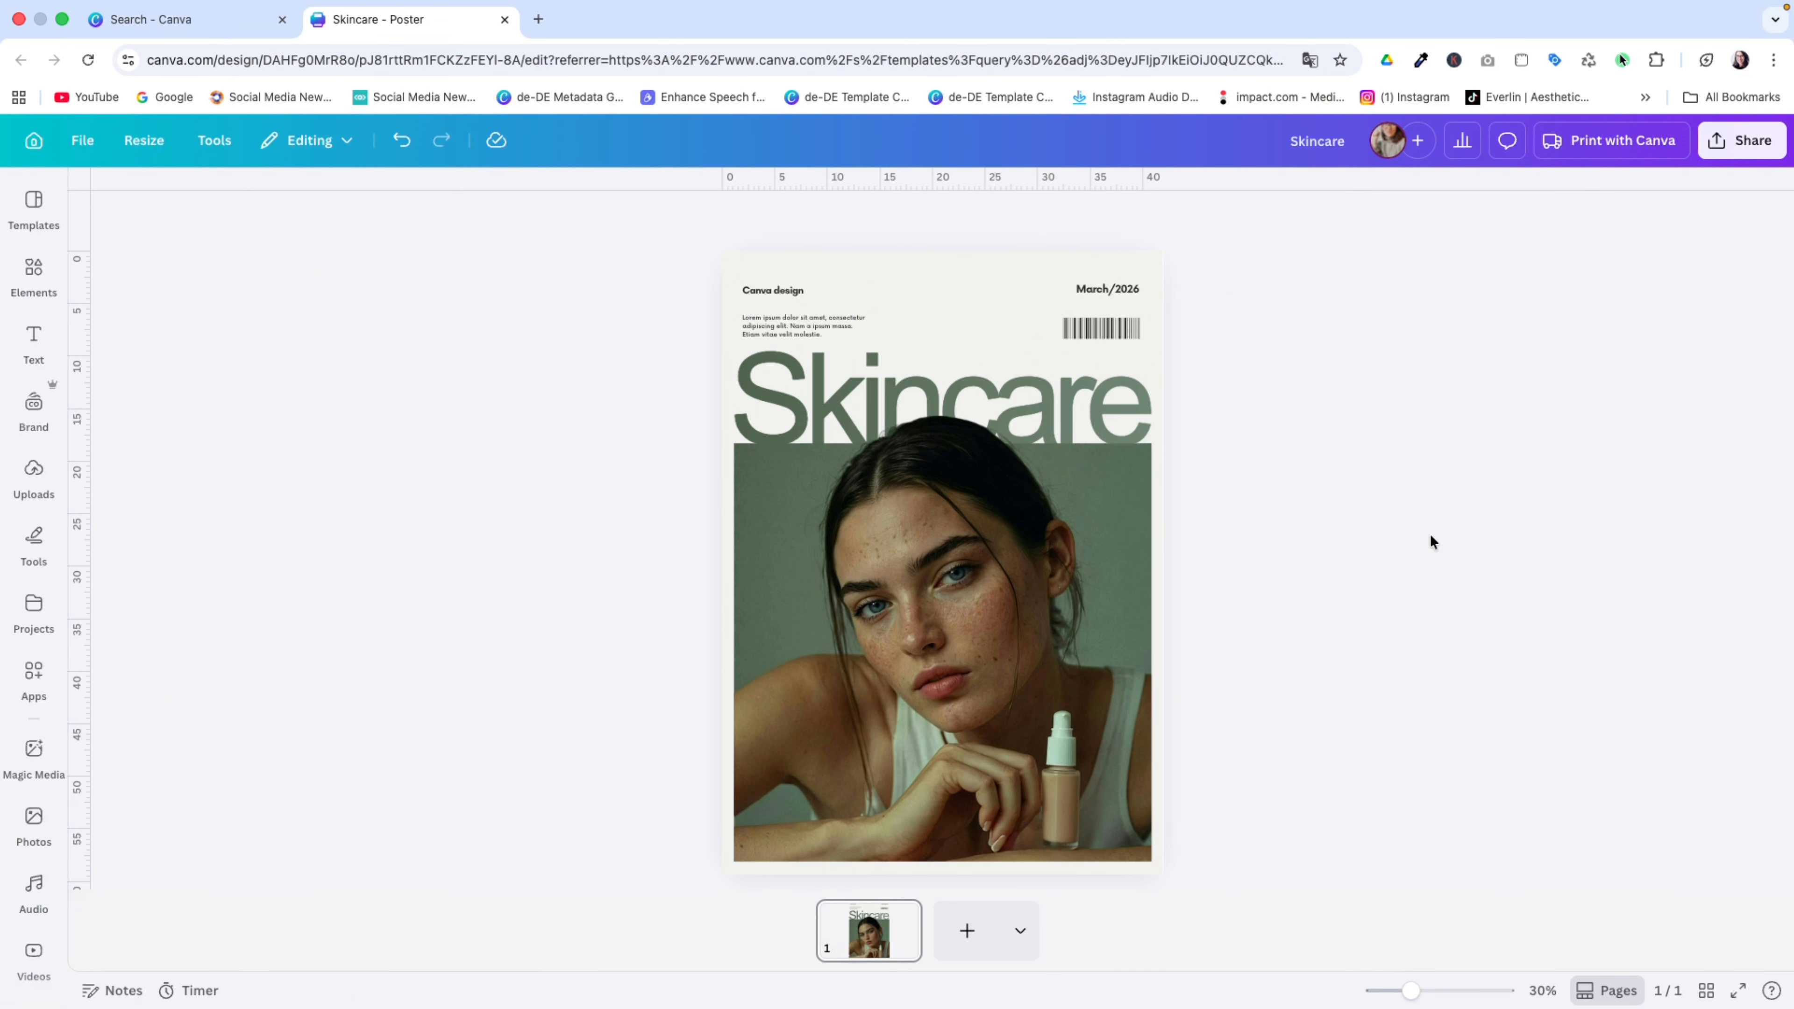